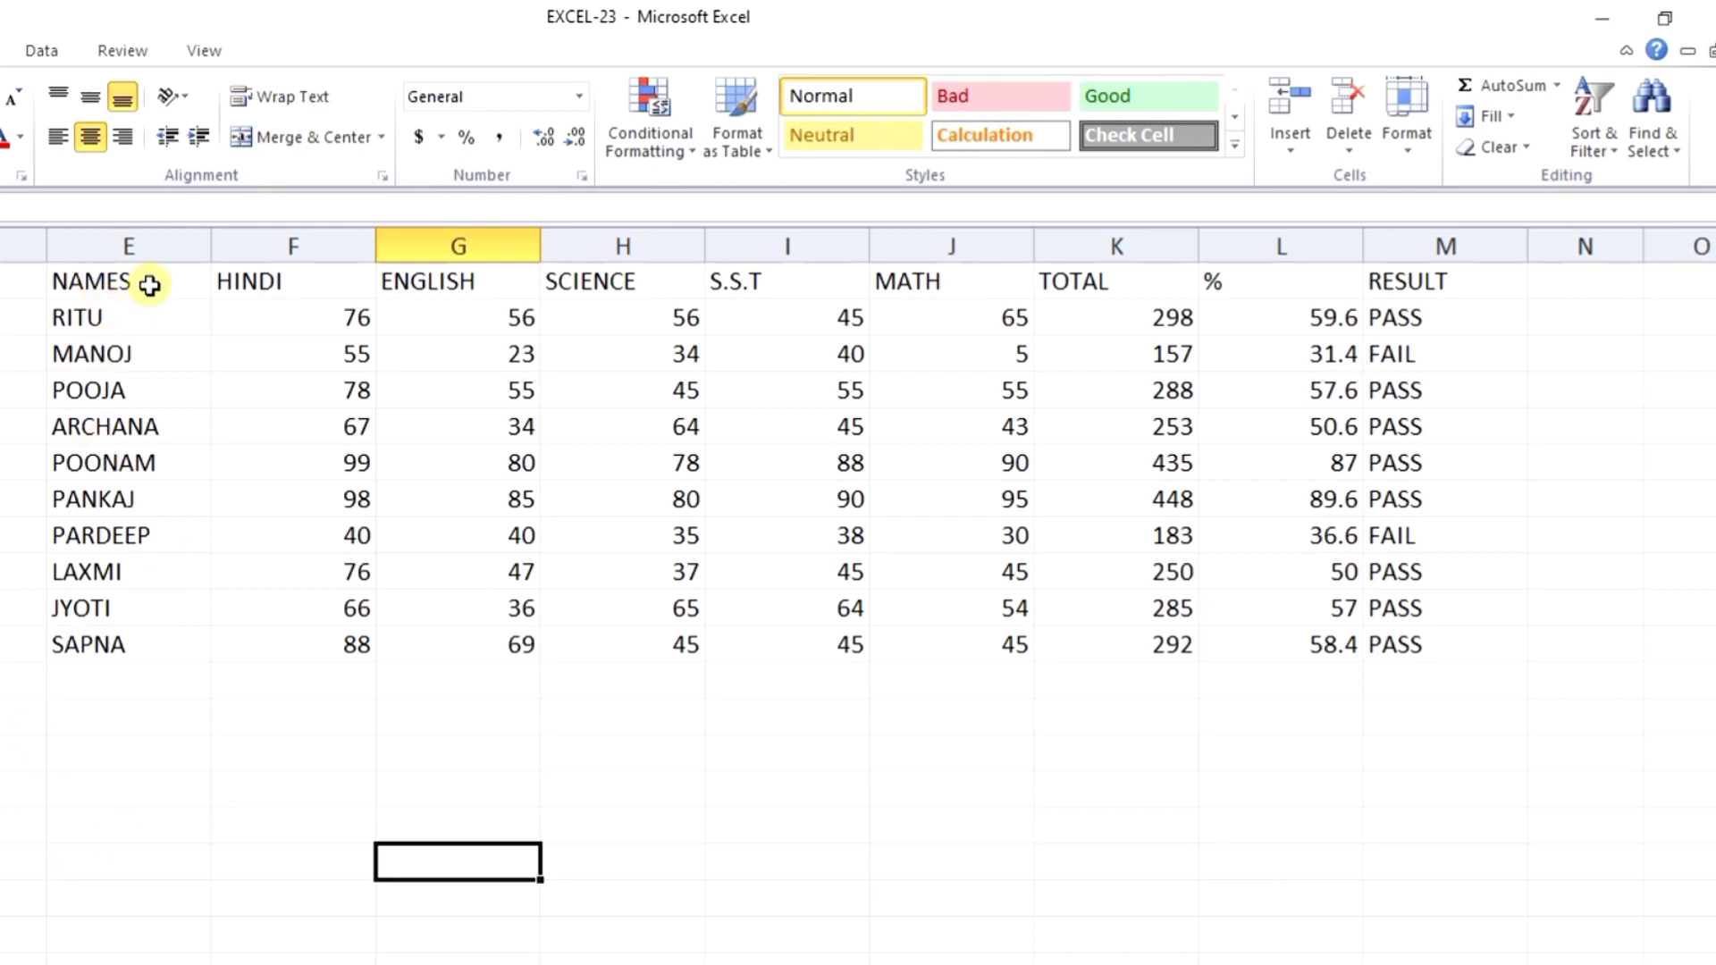
Format the marks list E1:M11 as a table with headers, using the light style with a blue header row.
click(134, 283)
drag(134, 283, 1386, 650)
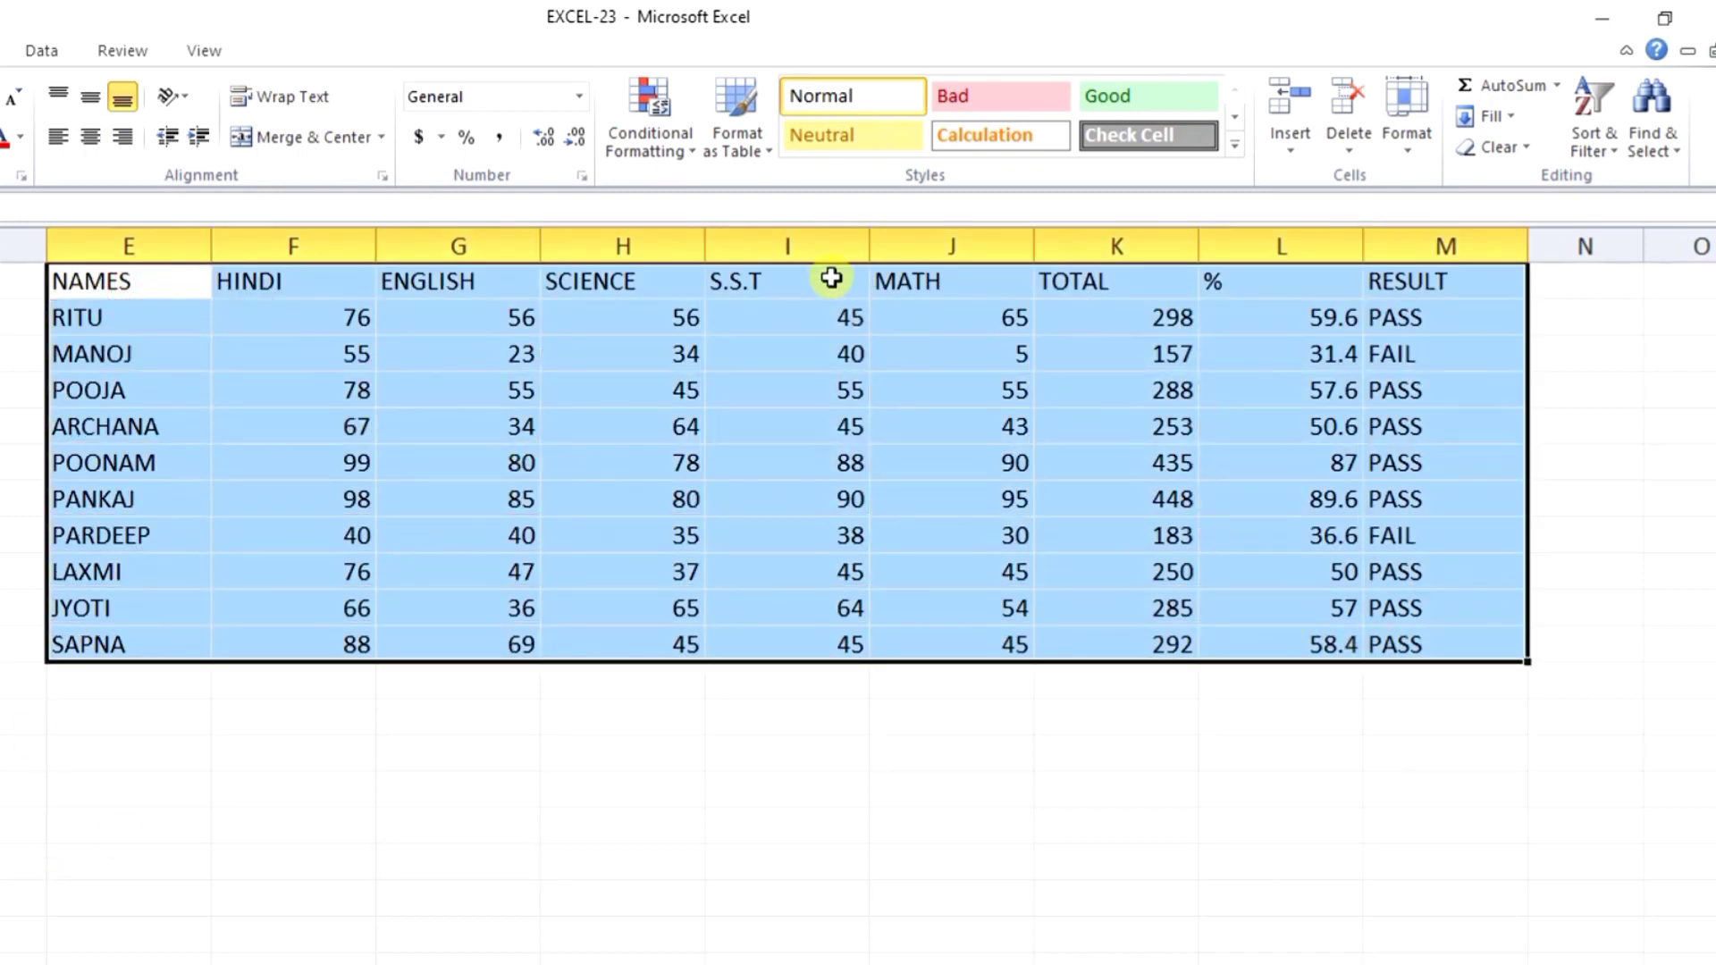
click(741, 134)
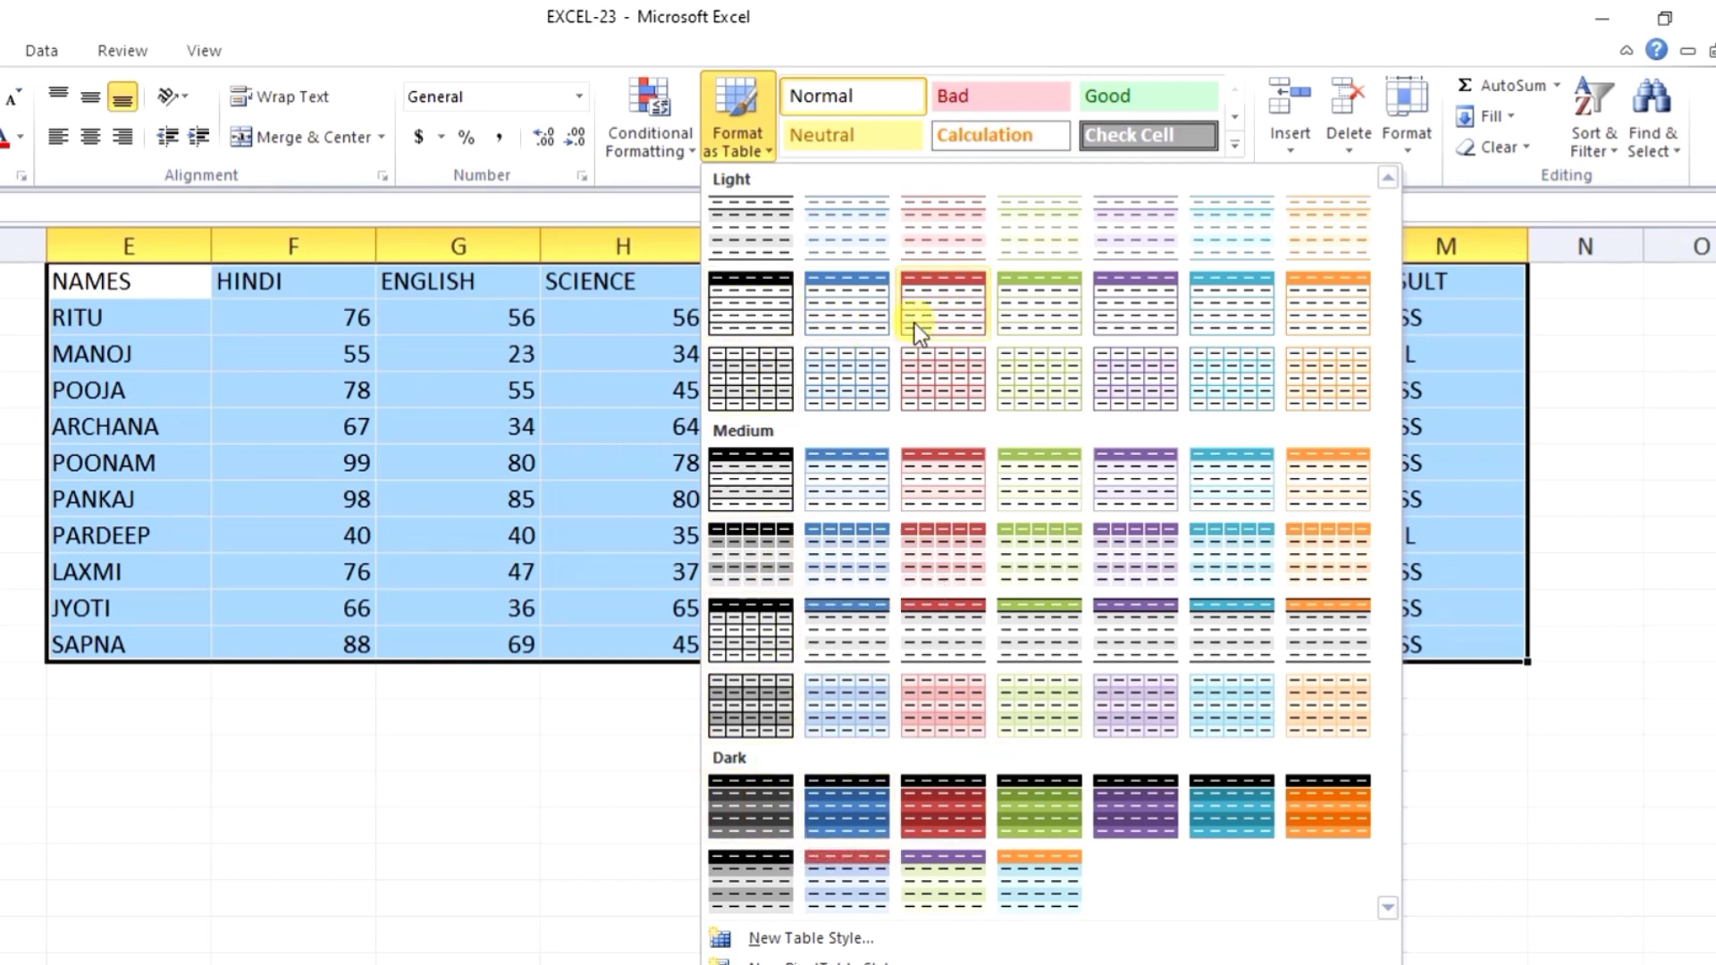
click(861, 313)
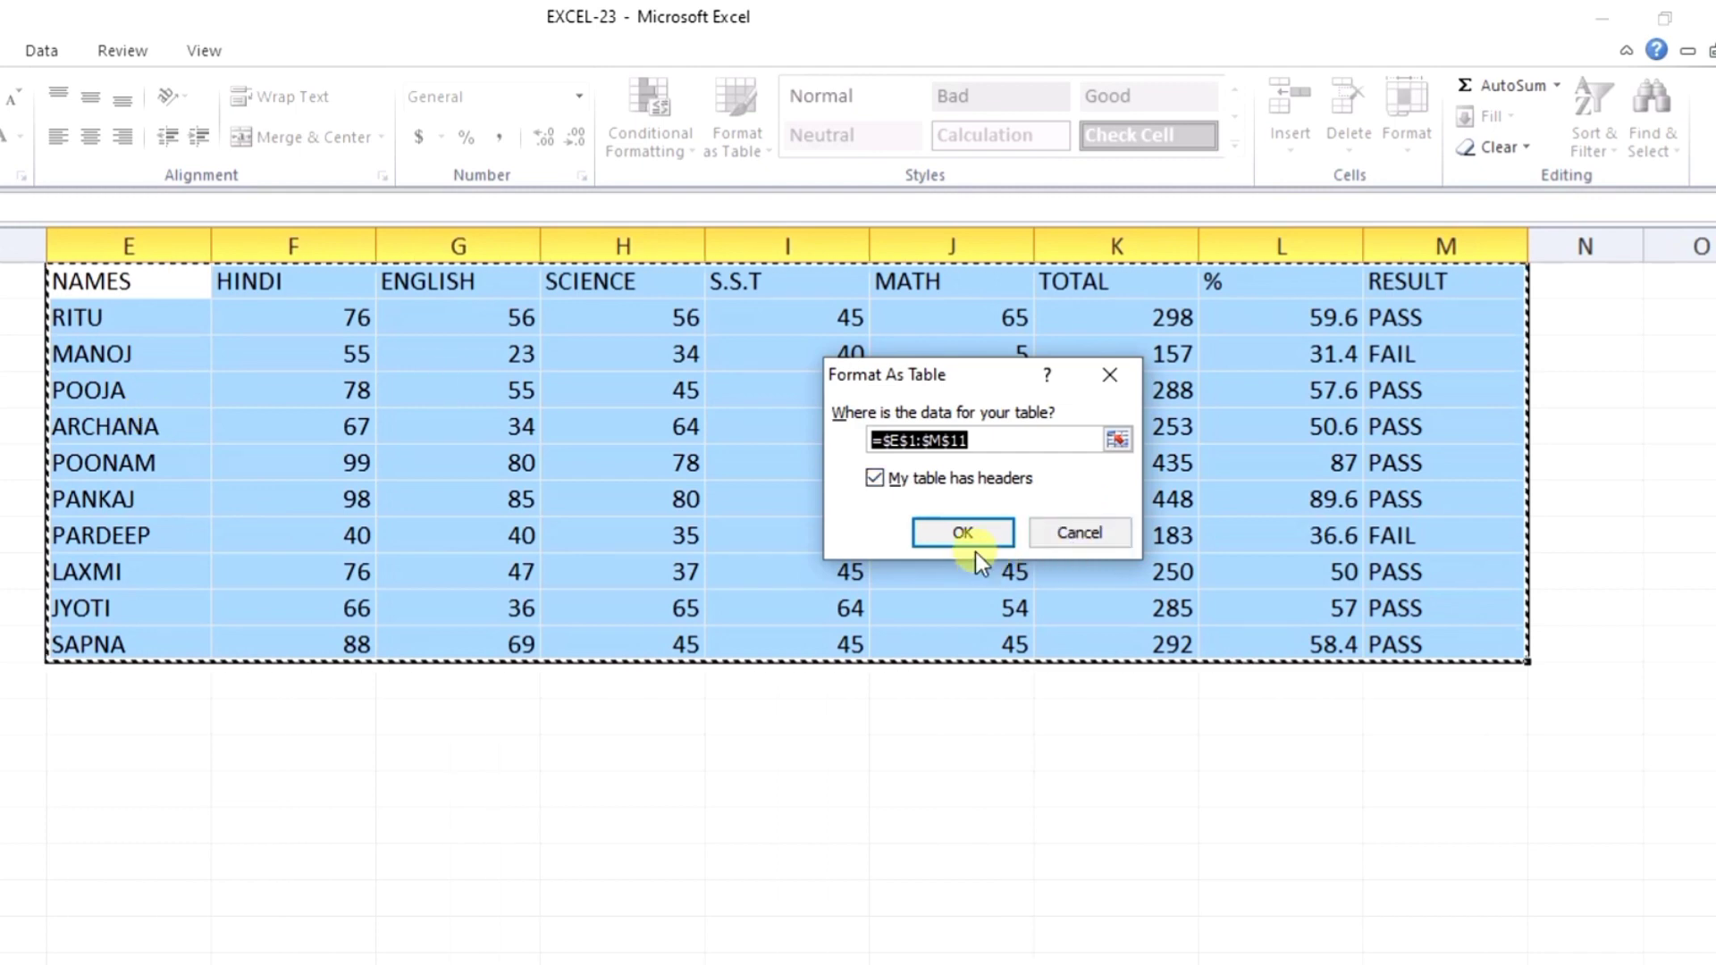
click(961, 533)
click(623, 861)
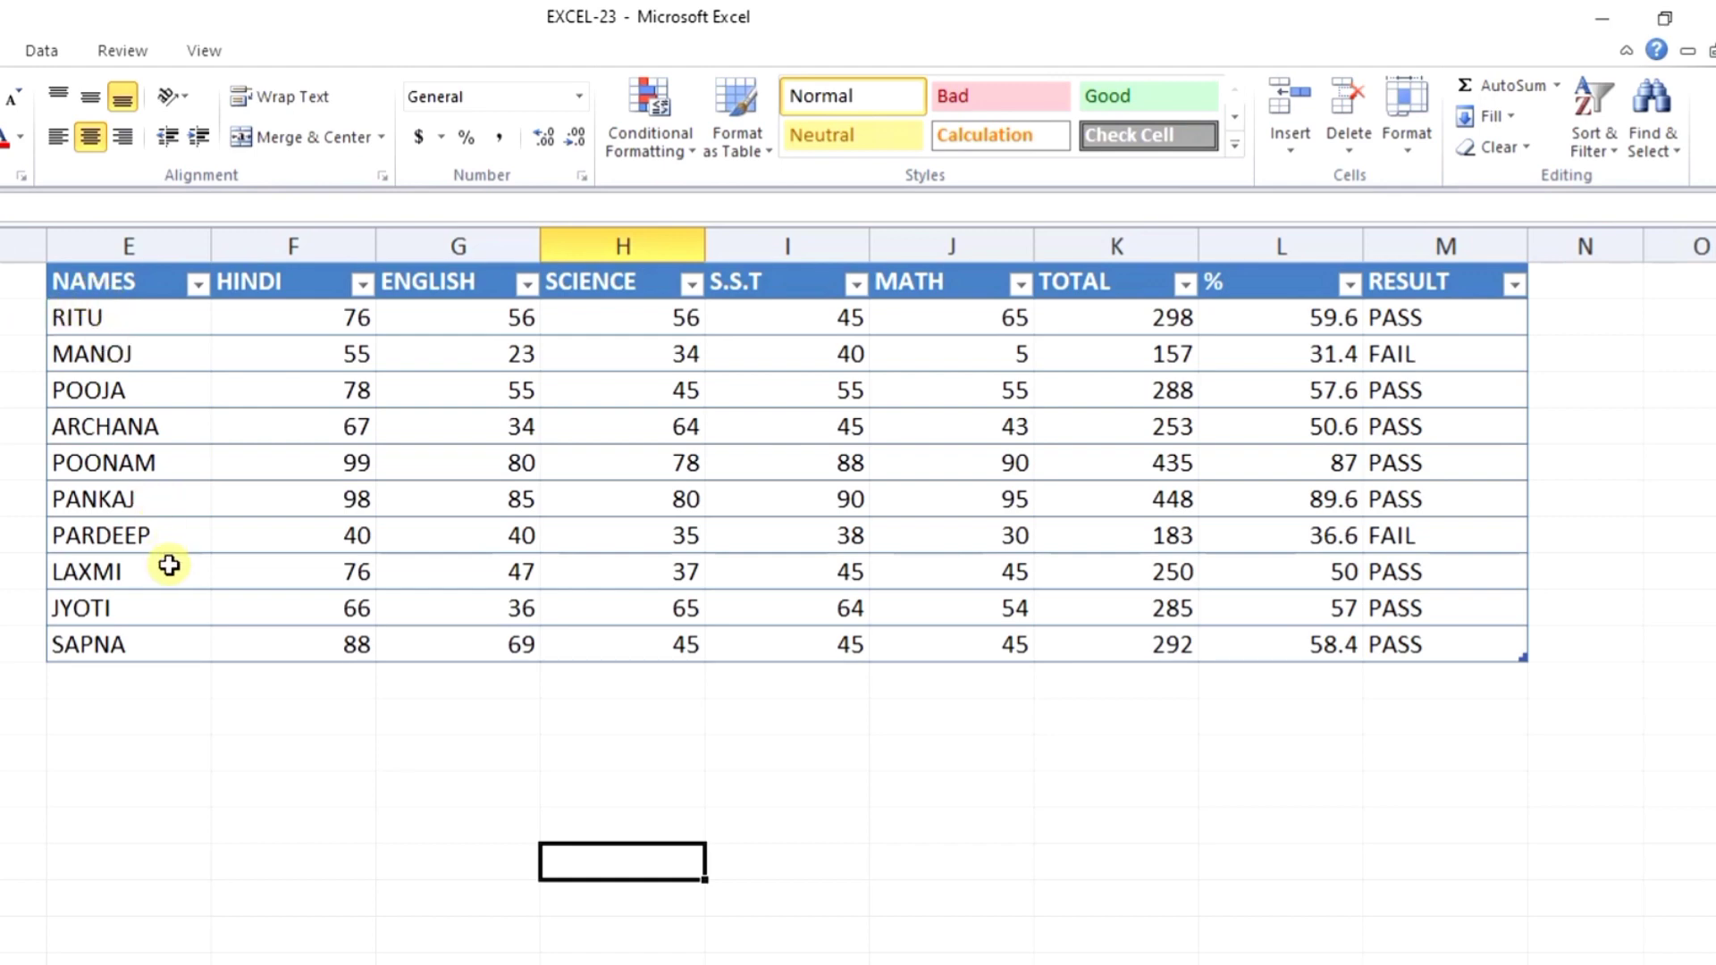
Turn the whole table's header row off and back on, and switch its total row on and off again.
click(114, 281)
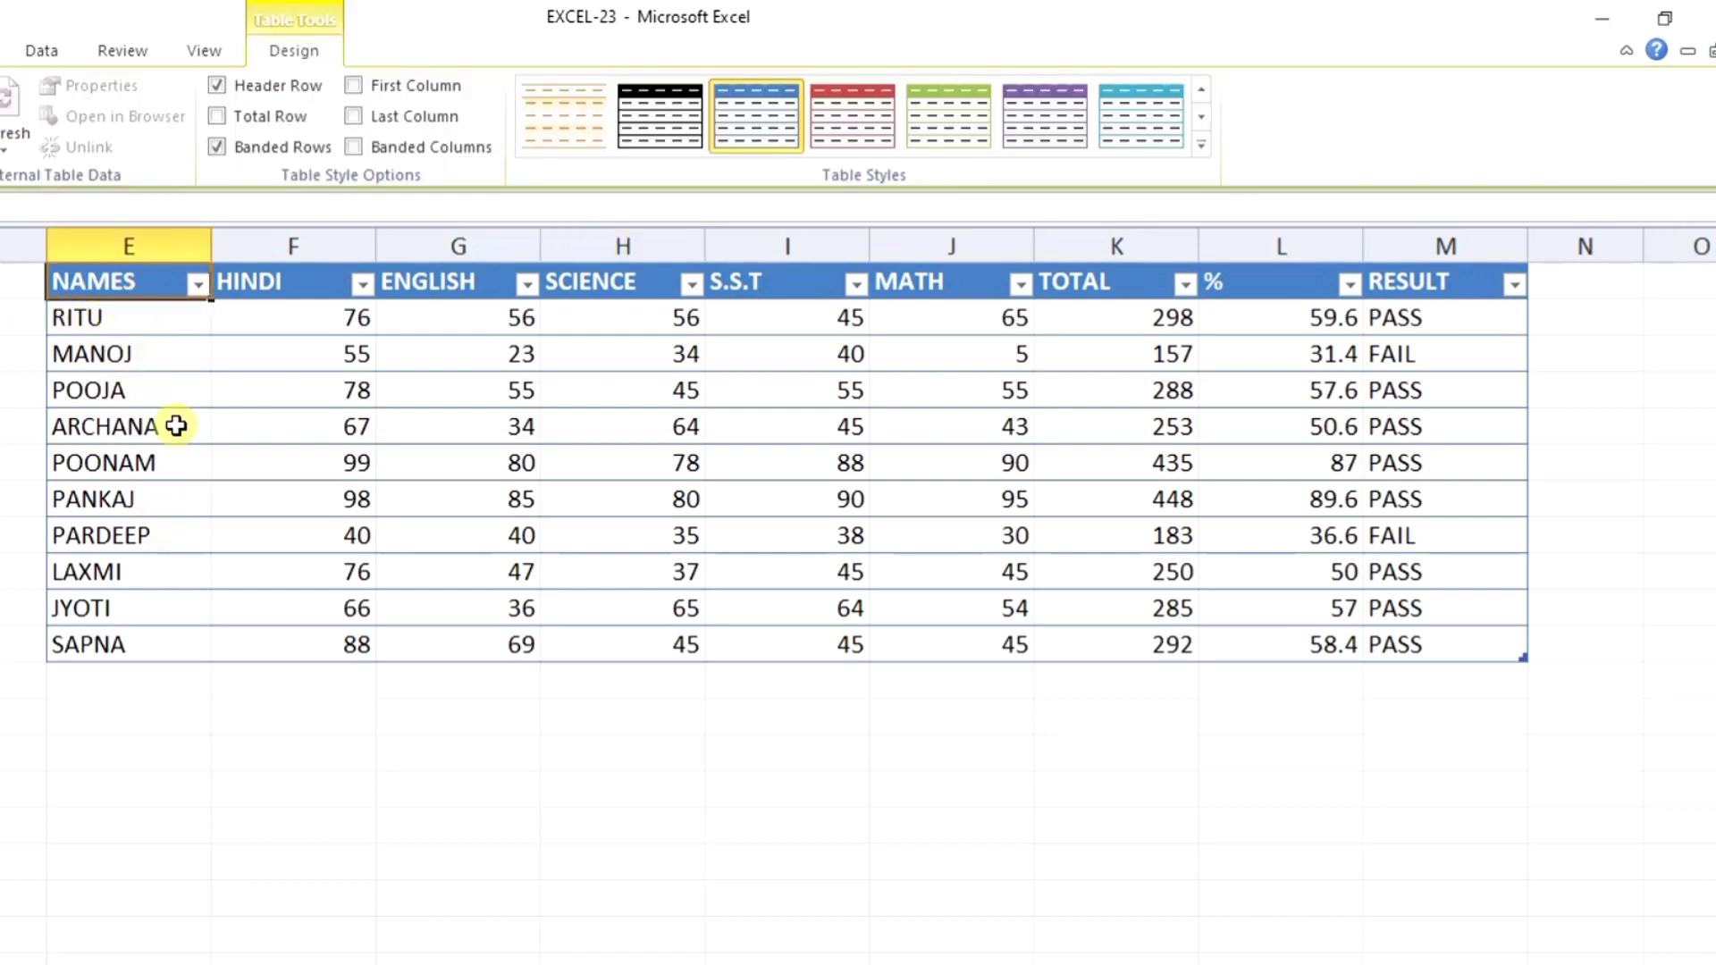
drag(138, 280, 1456, 636)
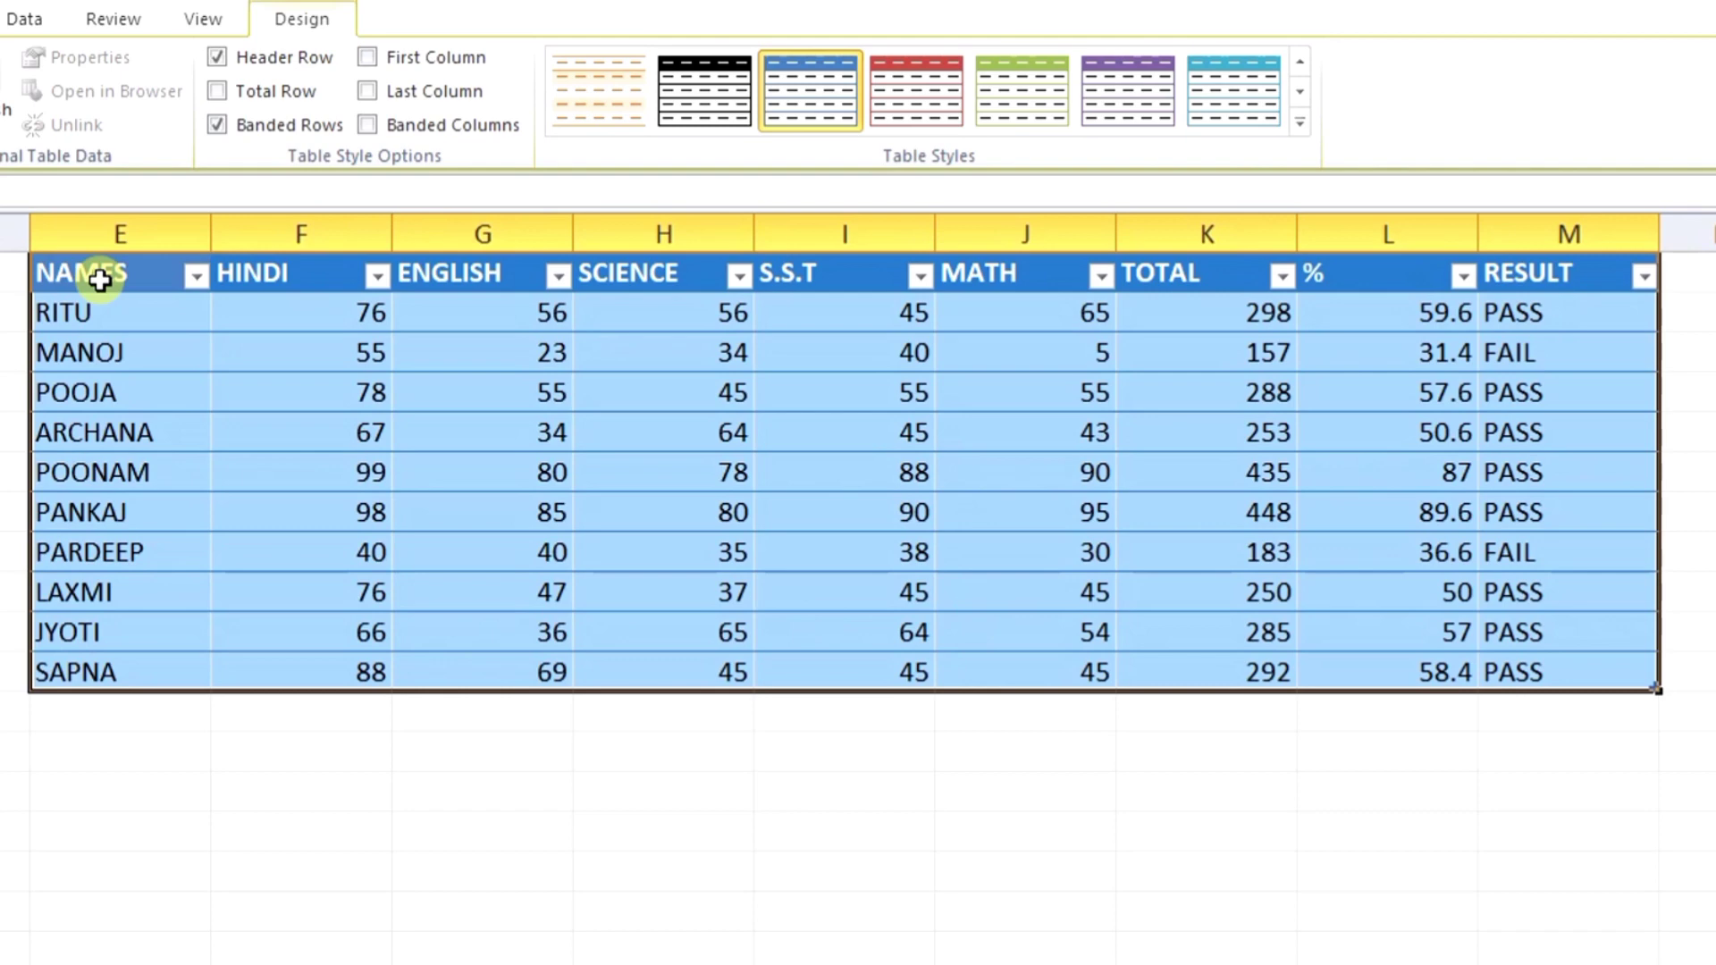
click(227, 68)
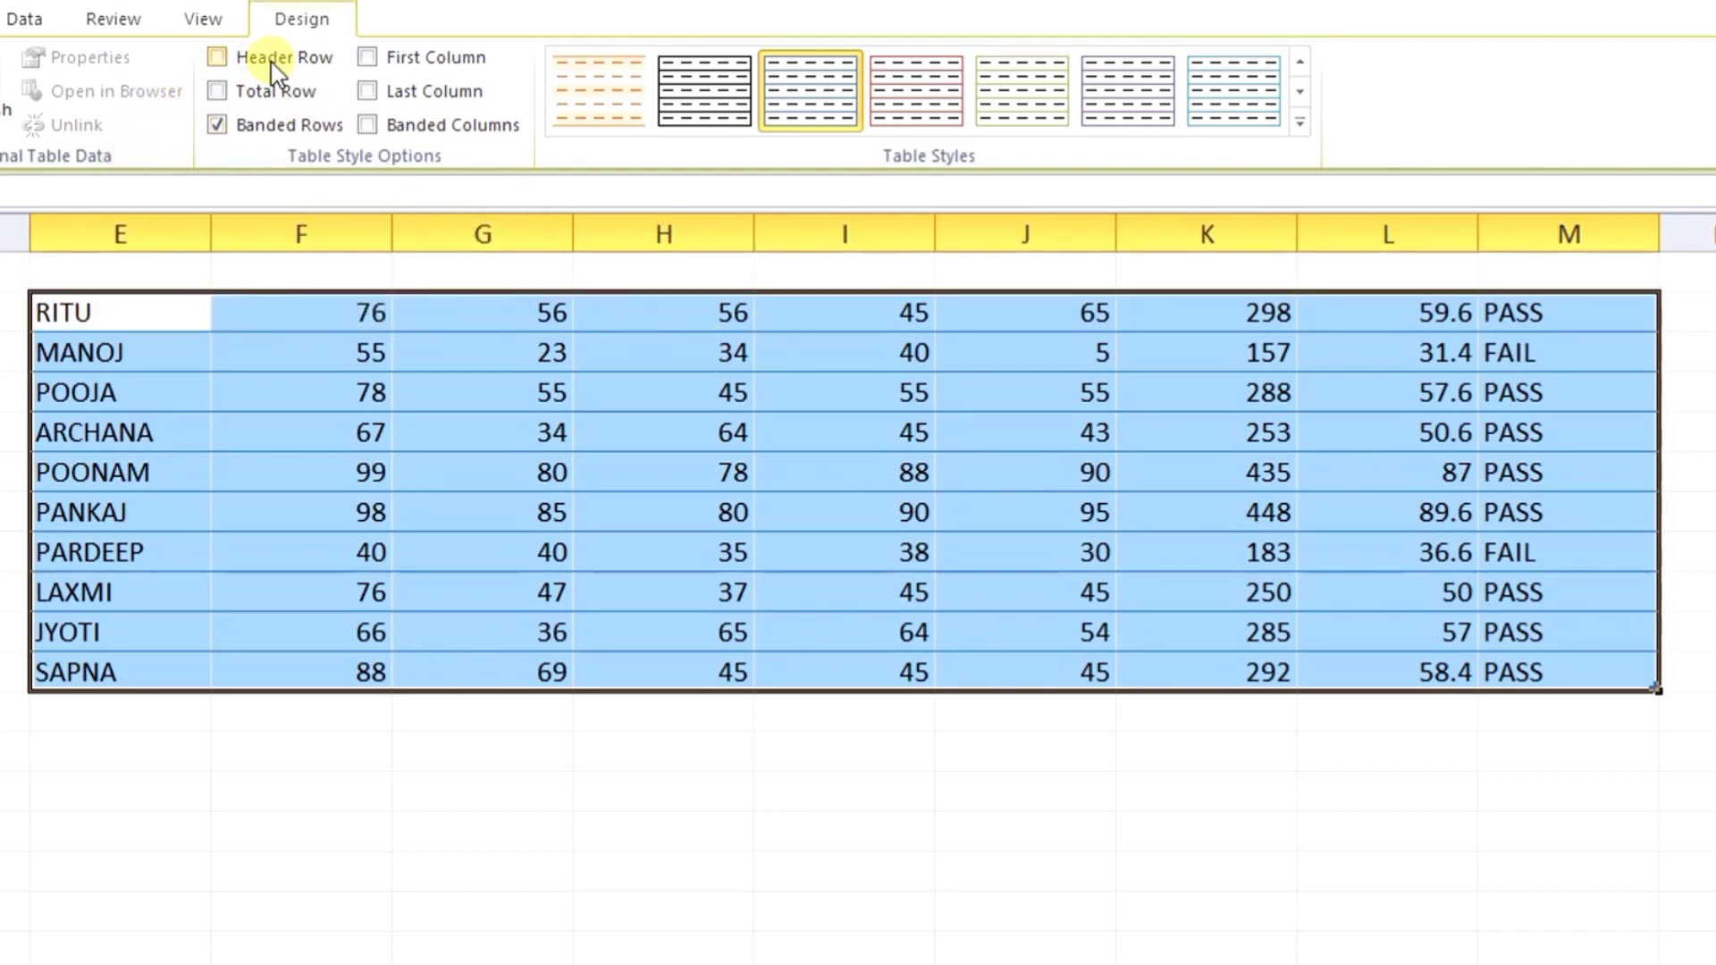
click(243, 65)
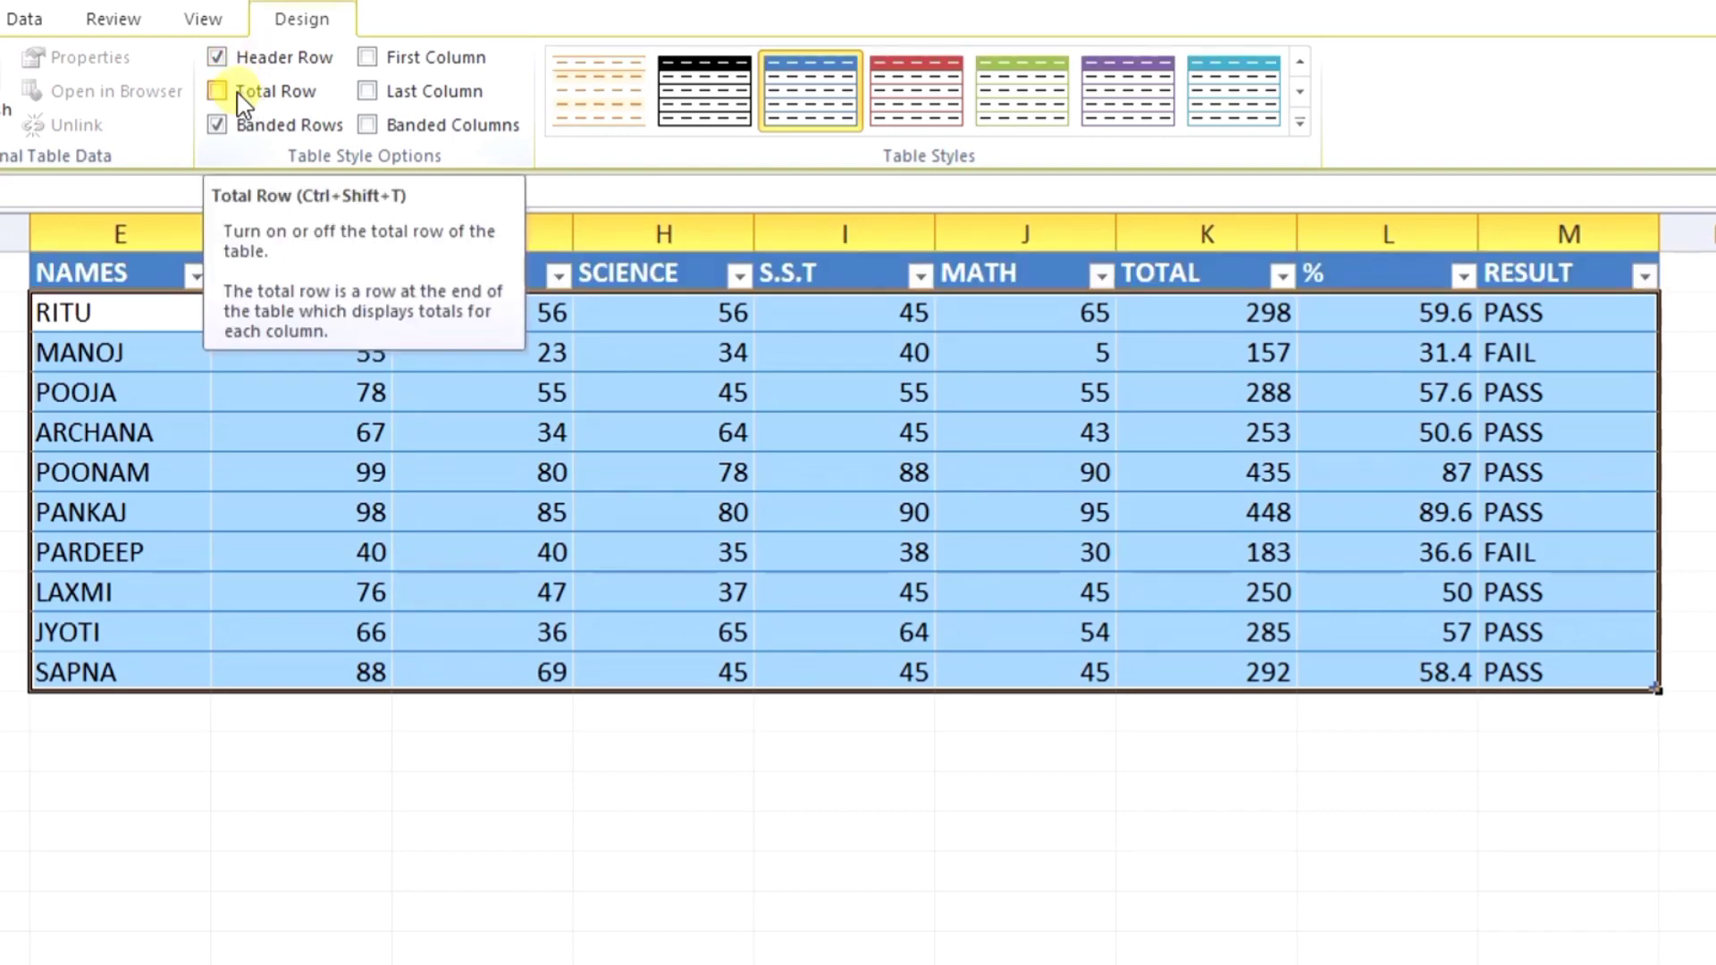
click(237, 92)
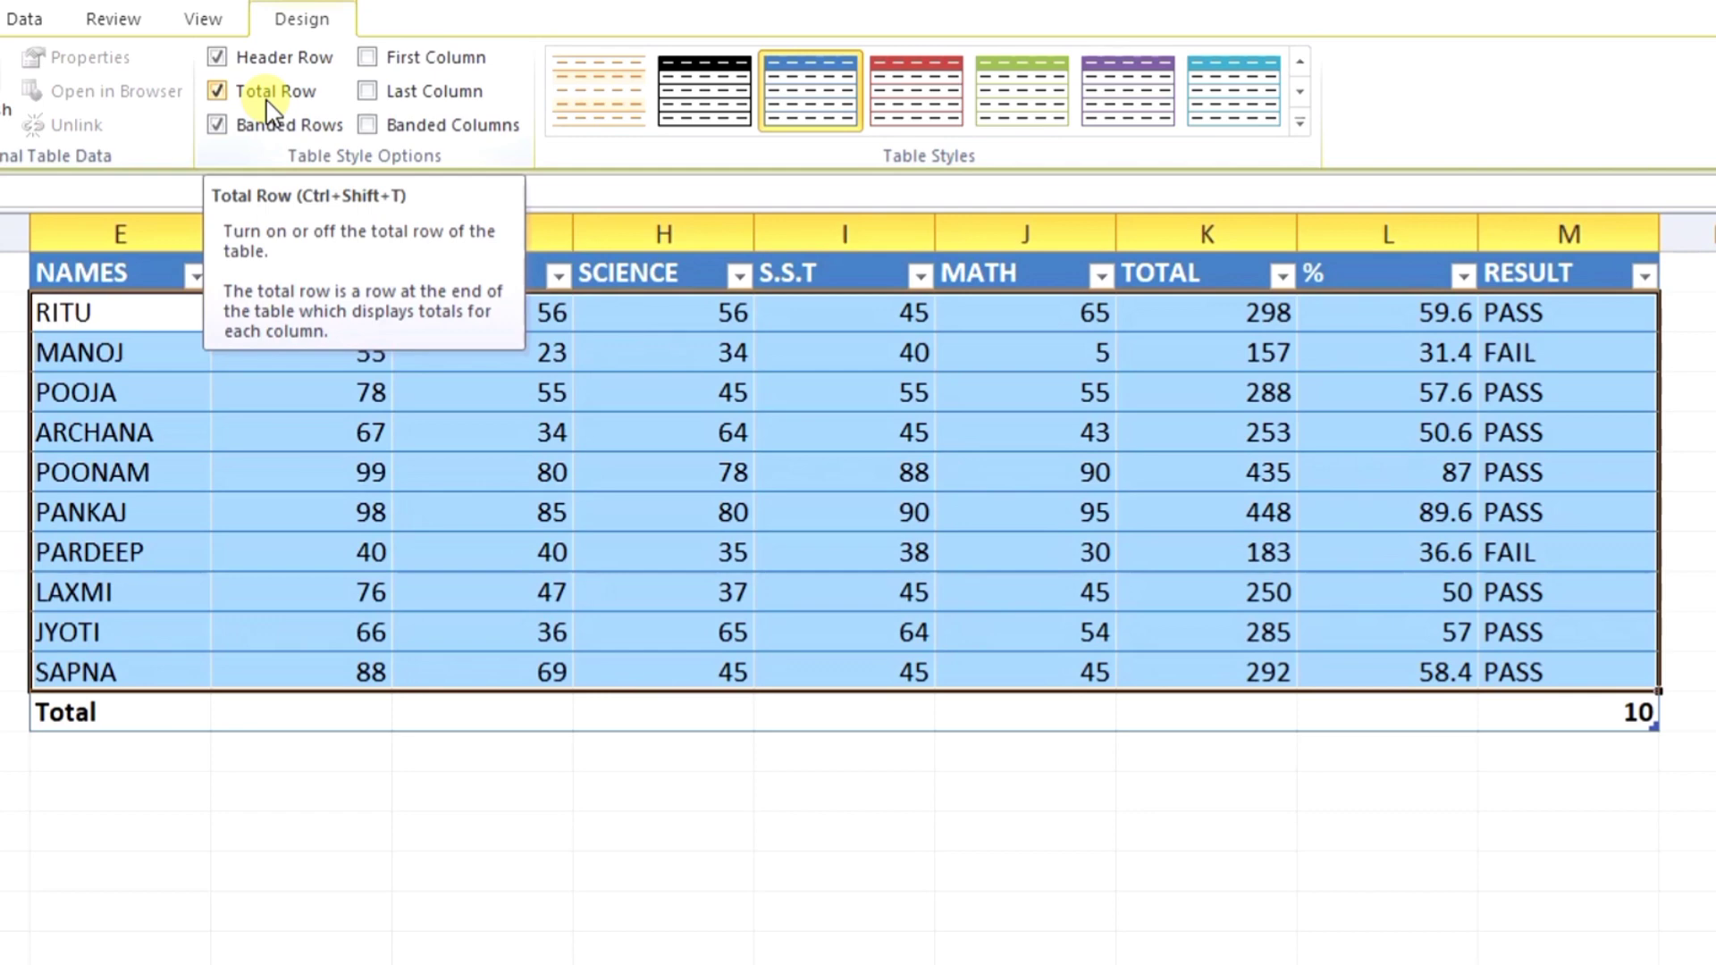
click(217, 91)
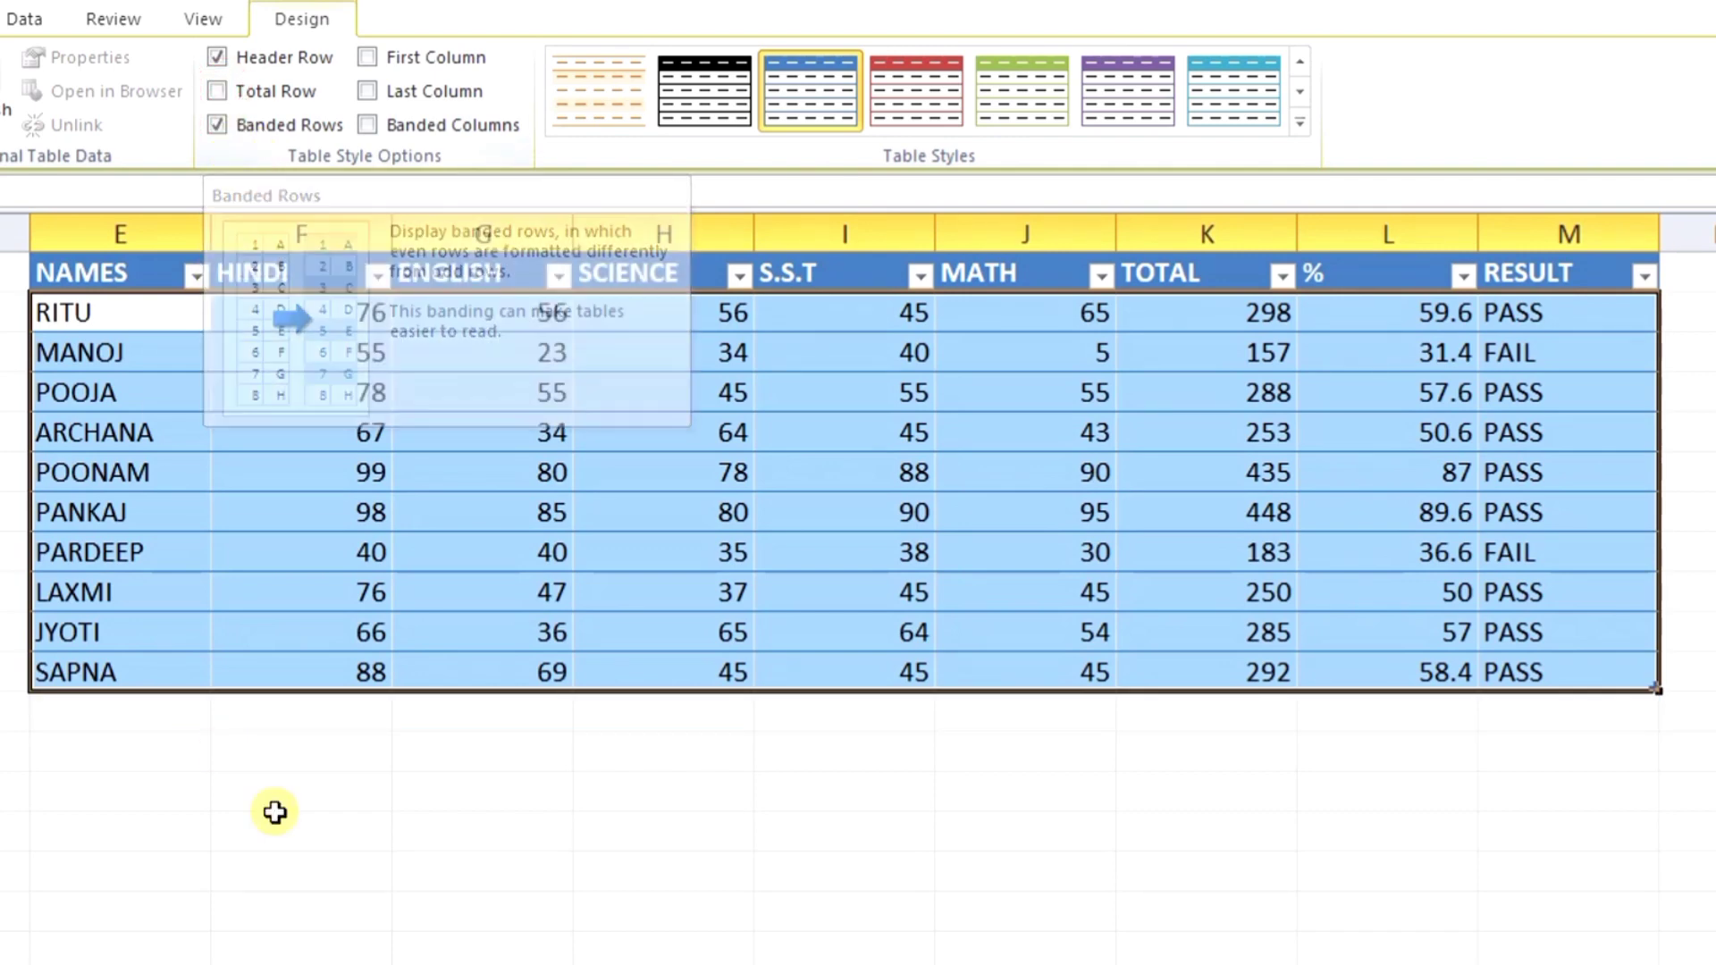
Apply the first dark table style, black and gray, and check the alternating row shading in the names column.
click(1299, 121)
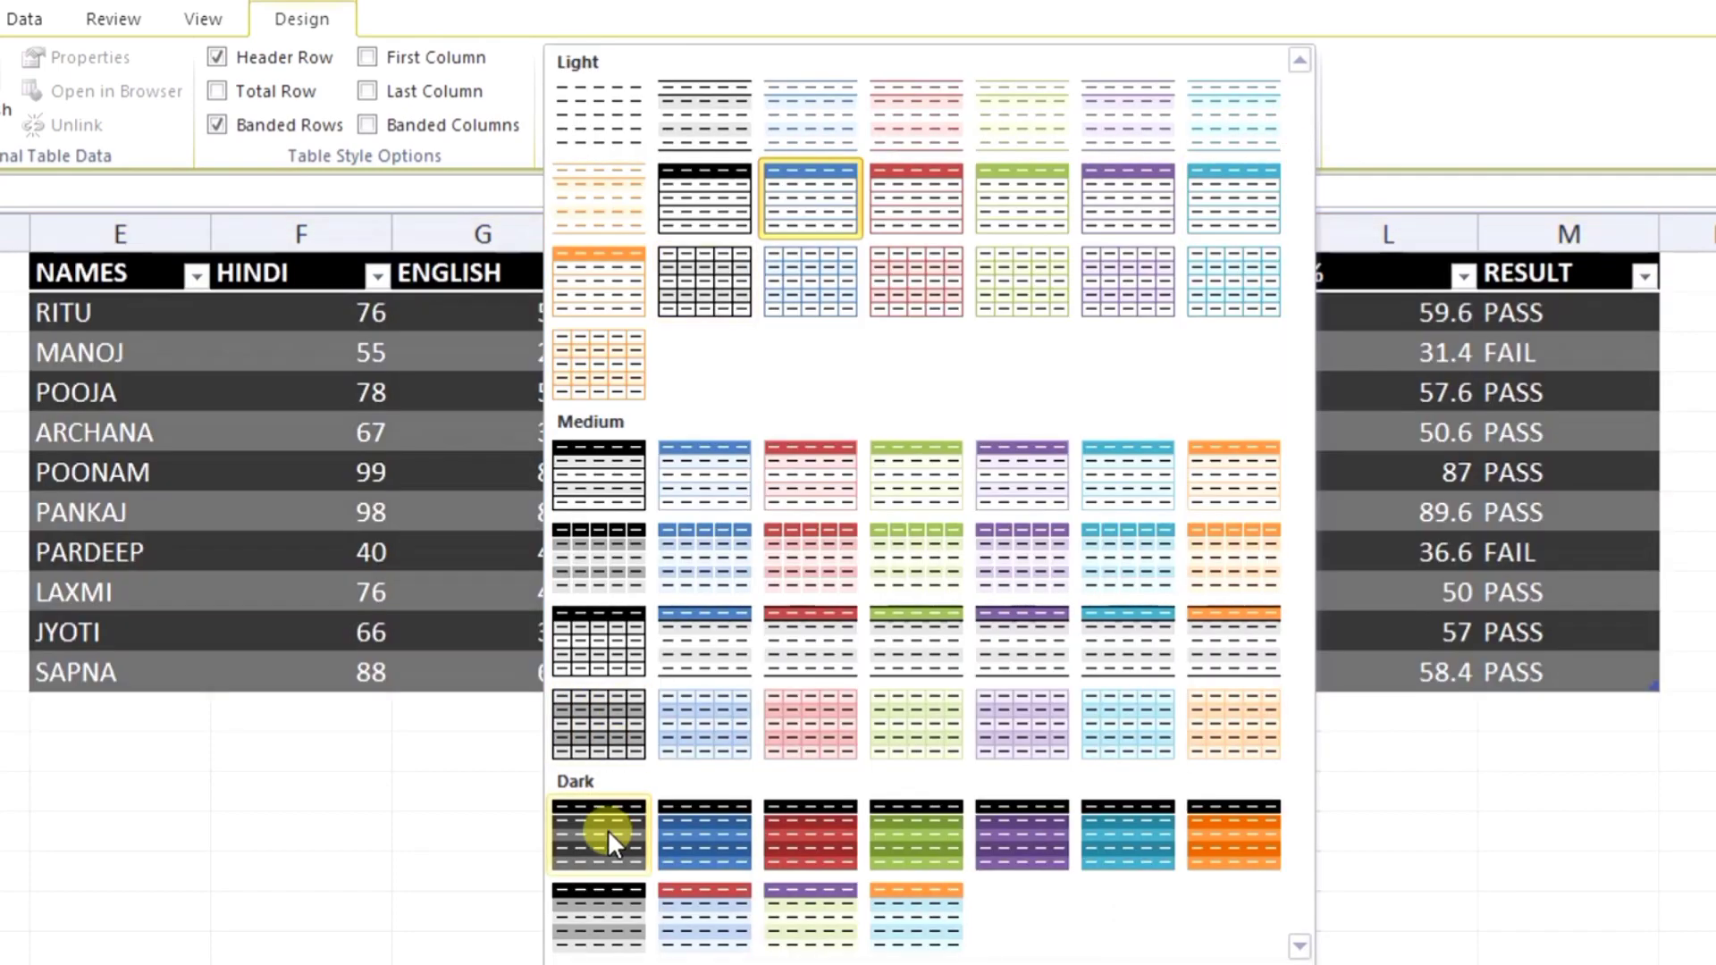
click(608, 829)
click(119, 313)
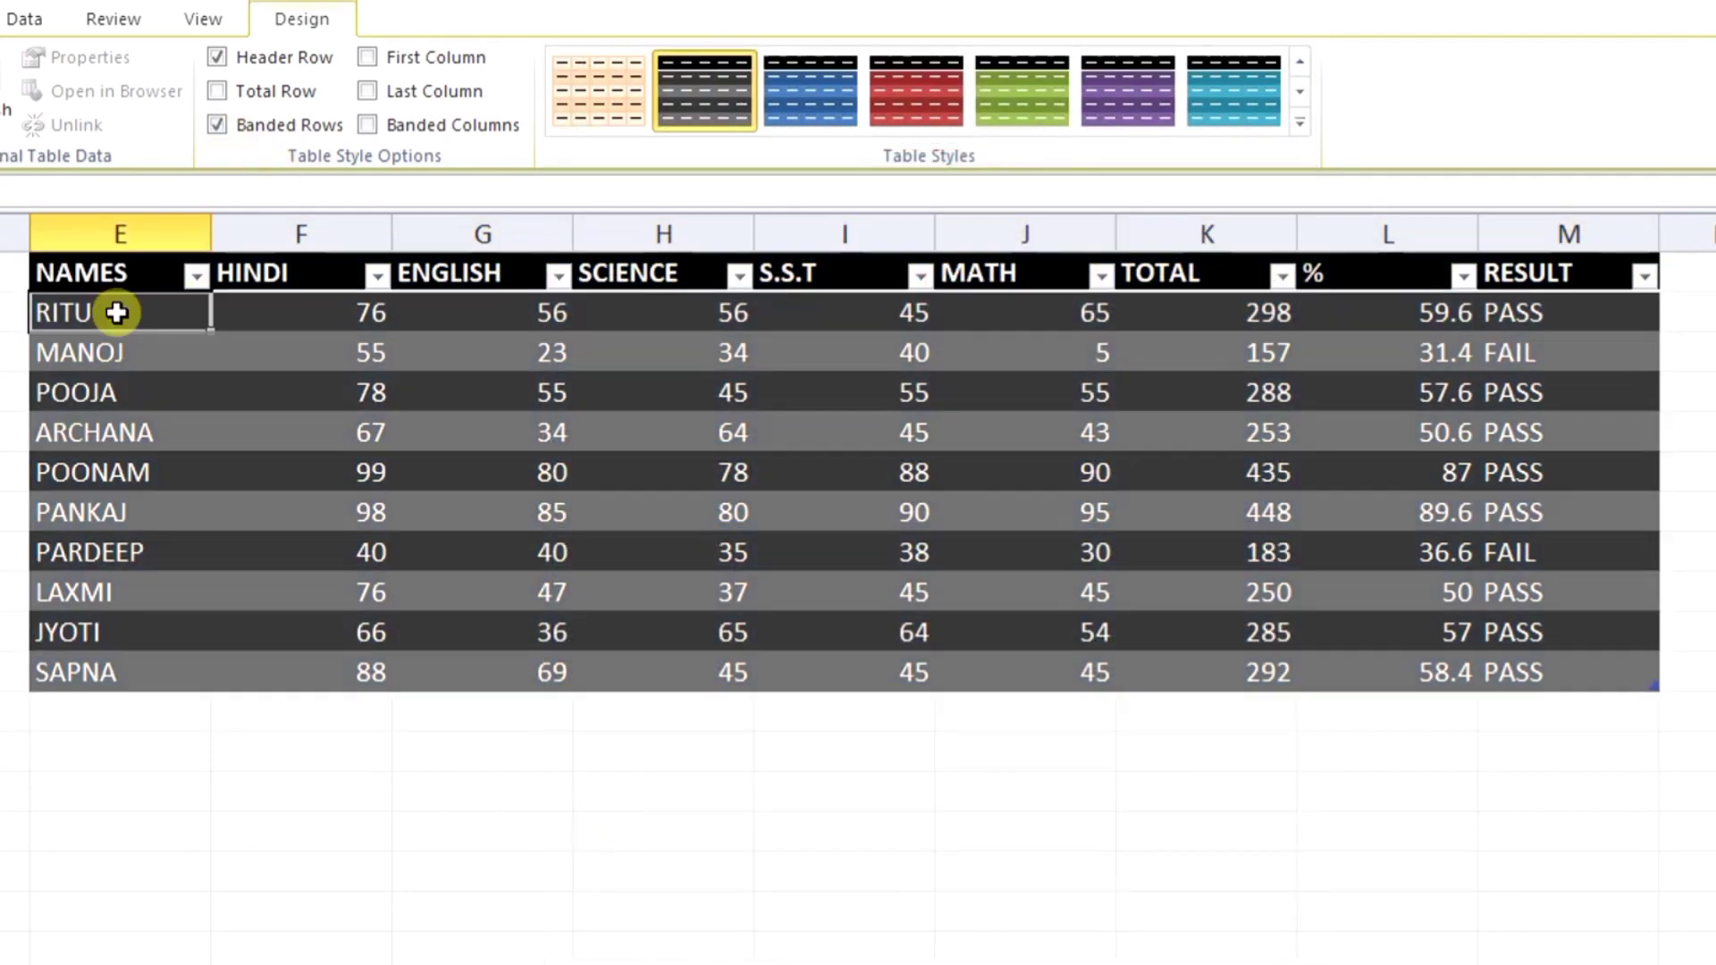
click(122, 350)
click(119, 392)
click(122, 429)
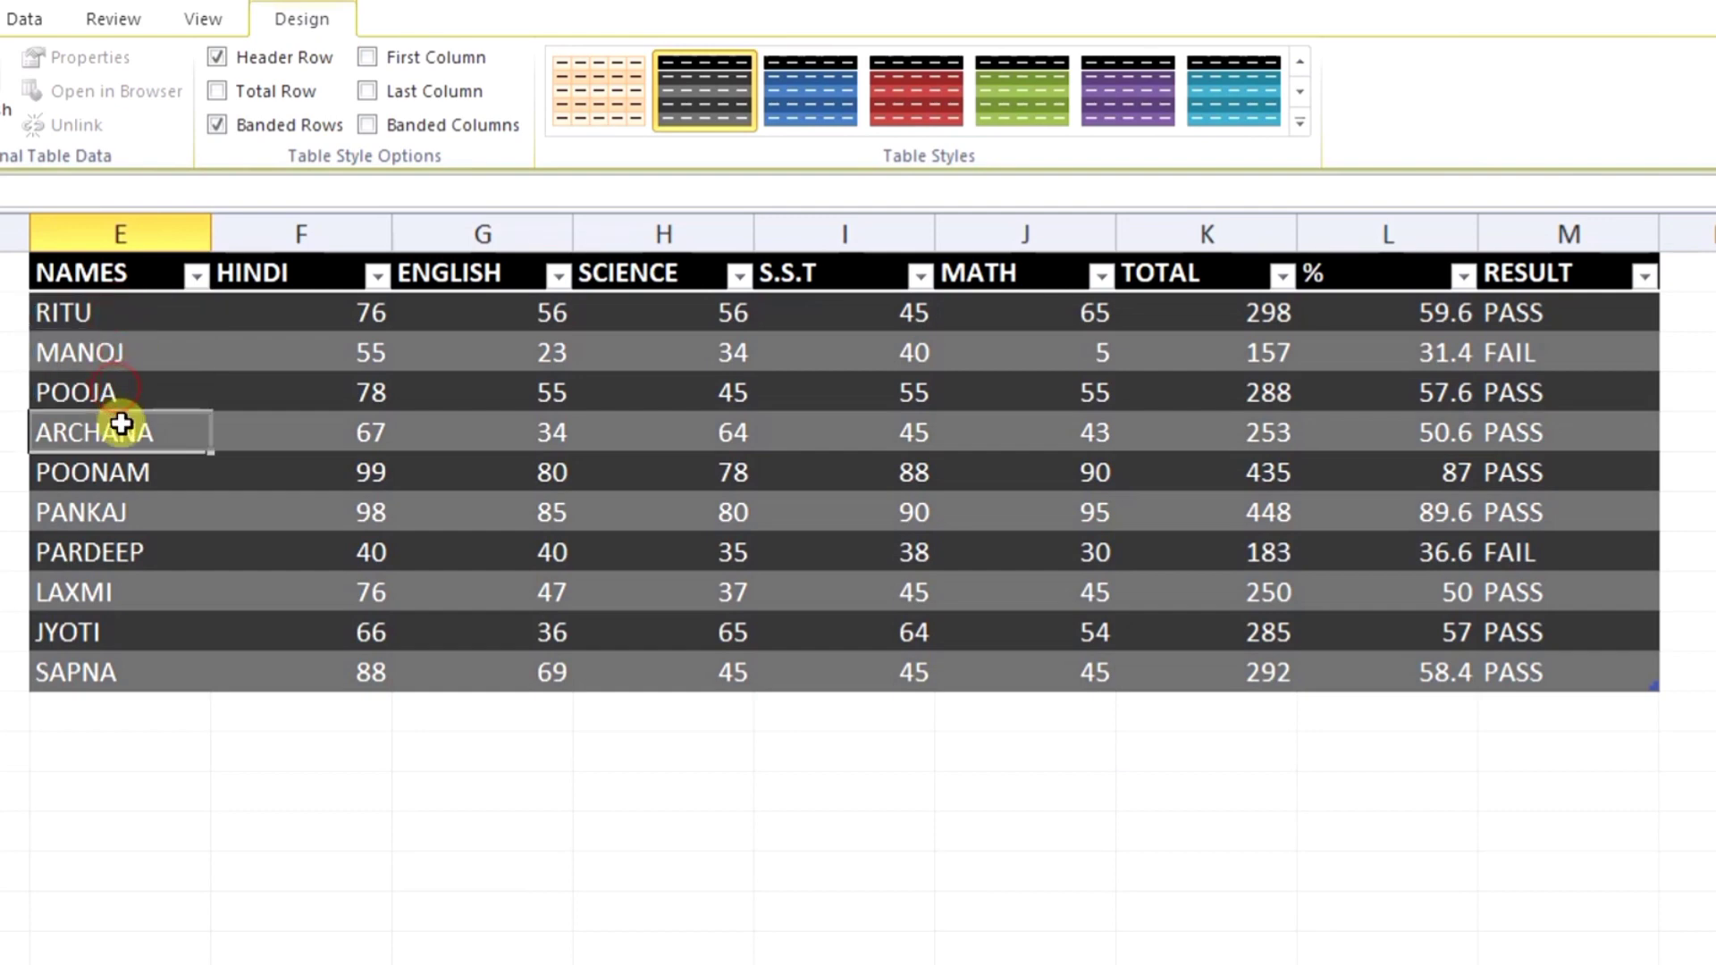
Turn off banded rows for the whole table to compare the shading, and turn them back on.
drag(84, 271, 1559, 684)
click(217, 125)
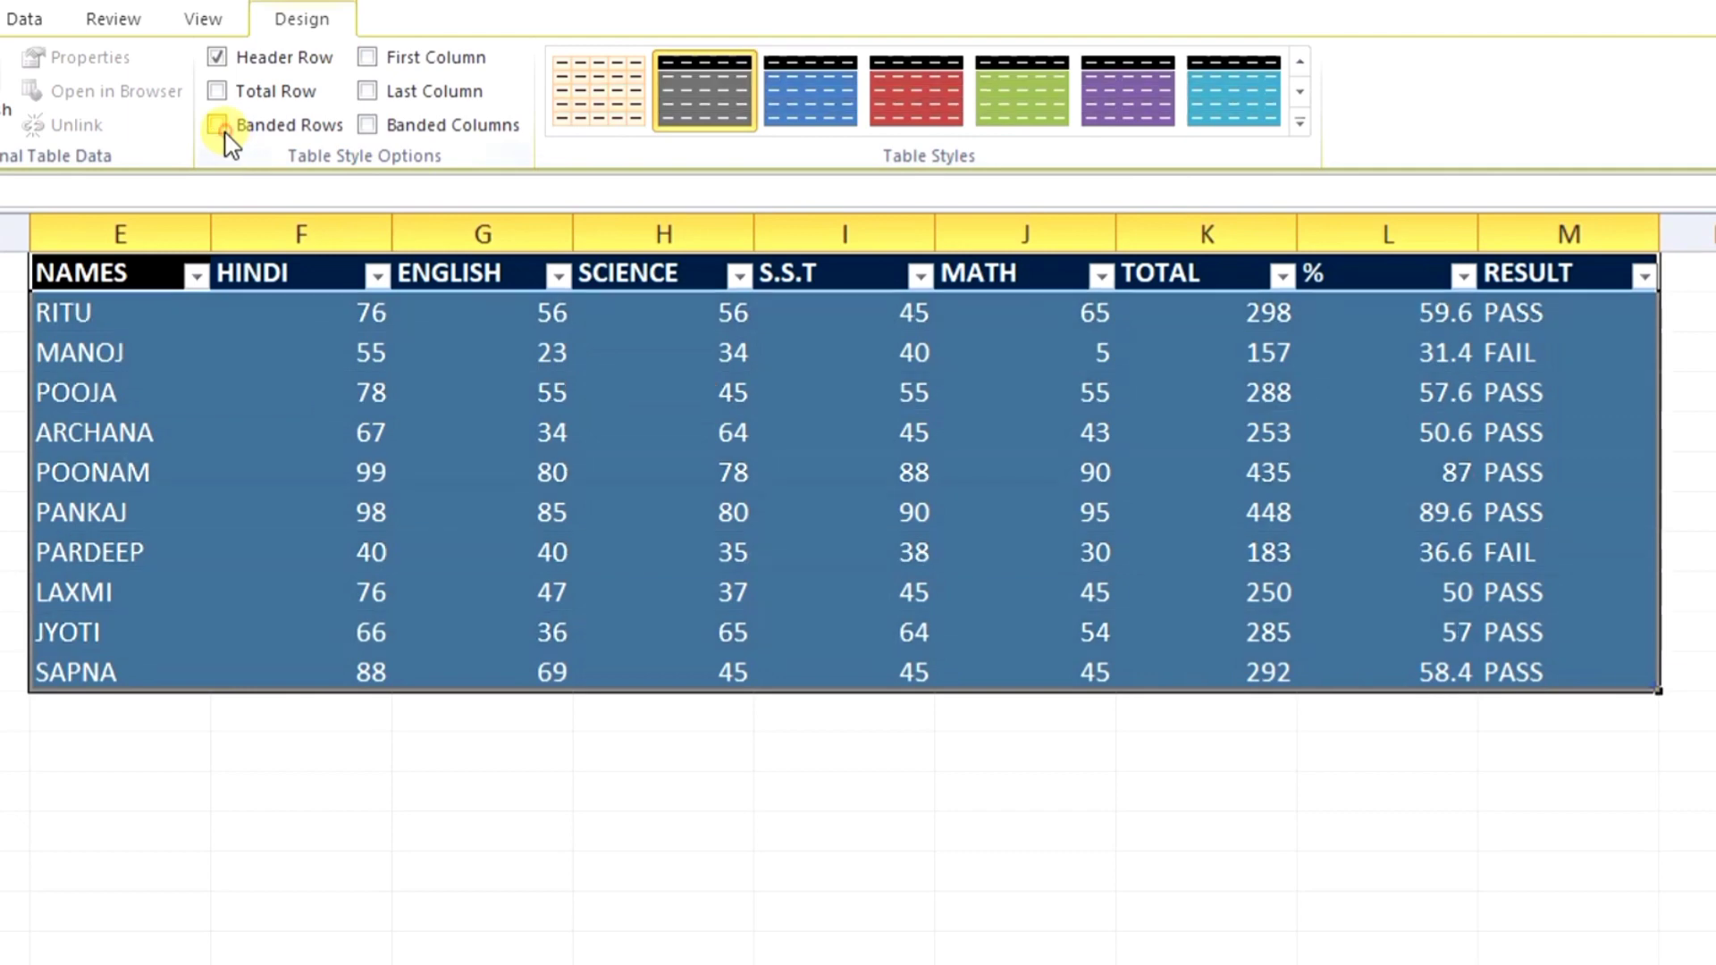
click(479, 792)
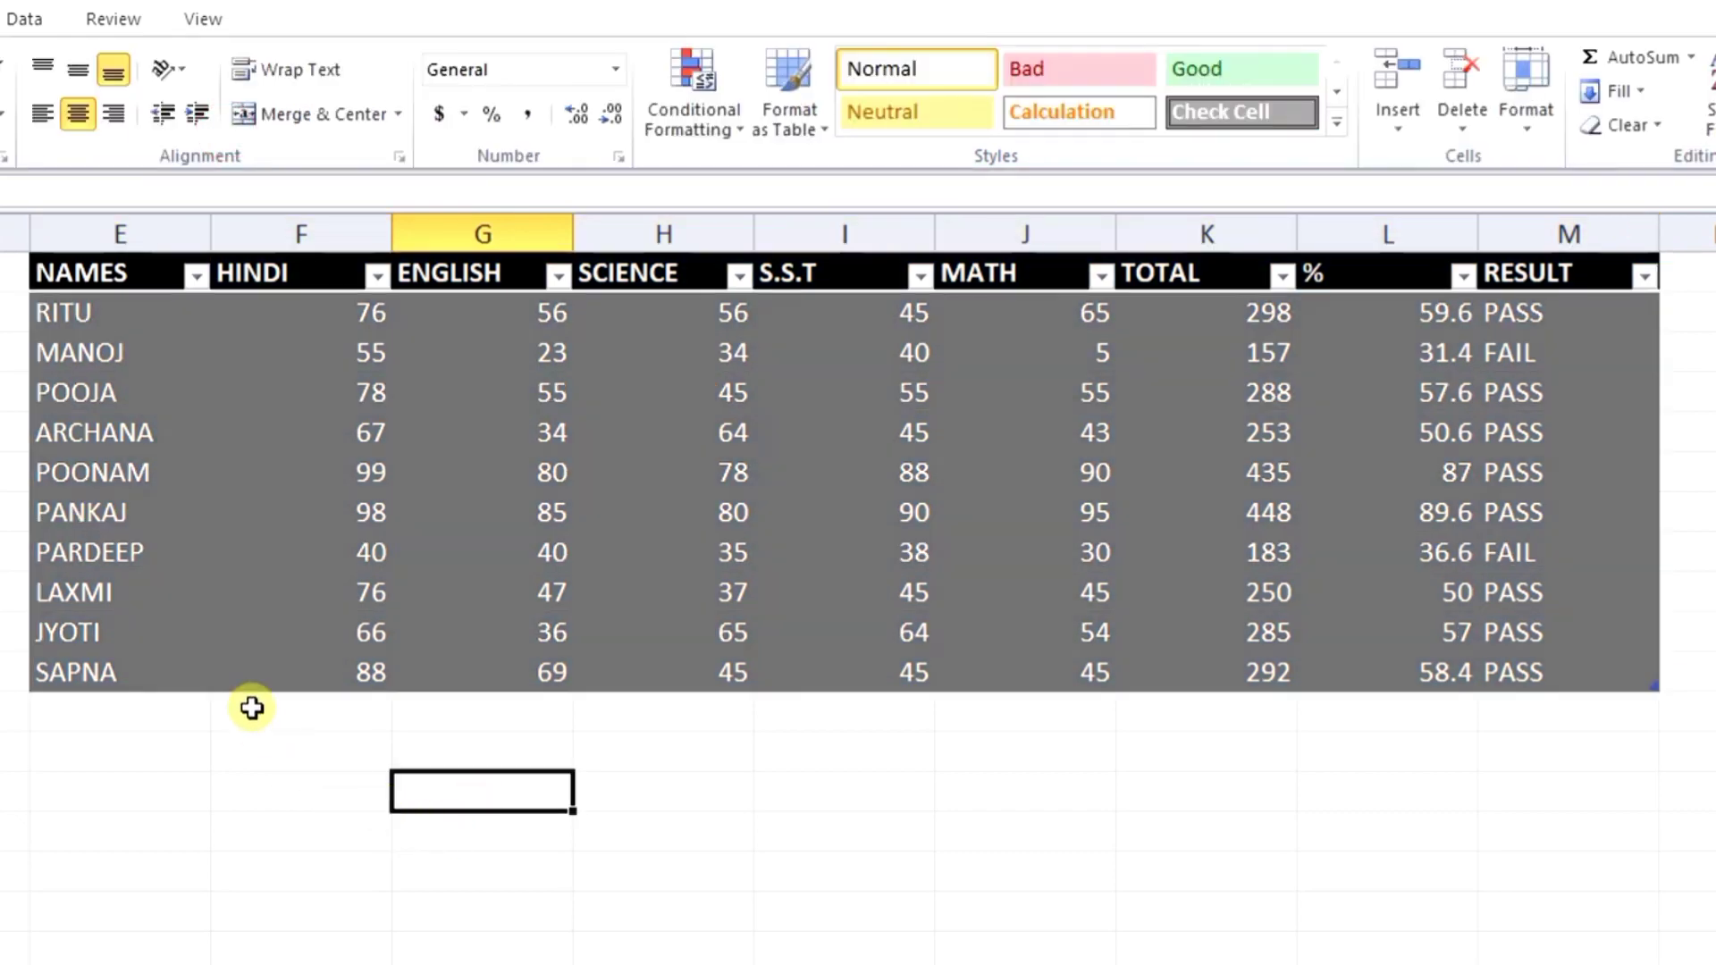
drag(111, 275, 1547, 657)
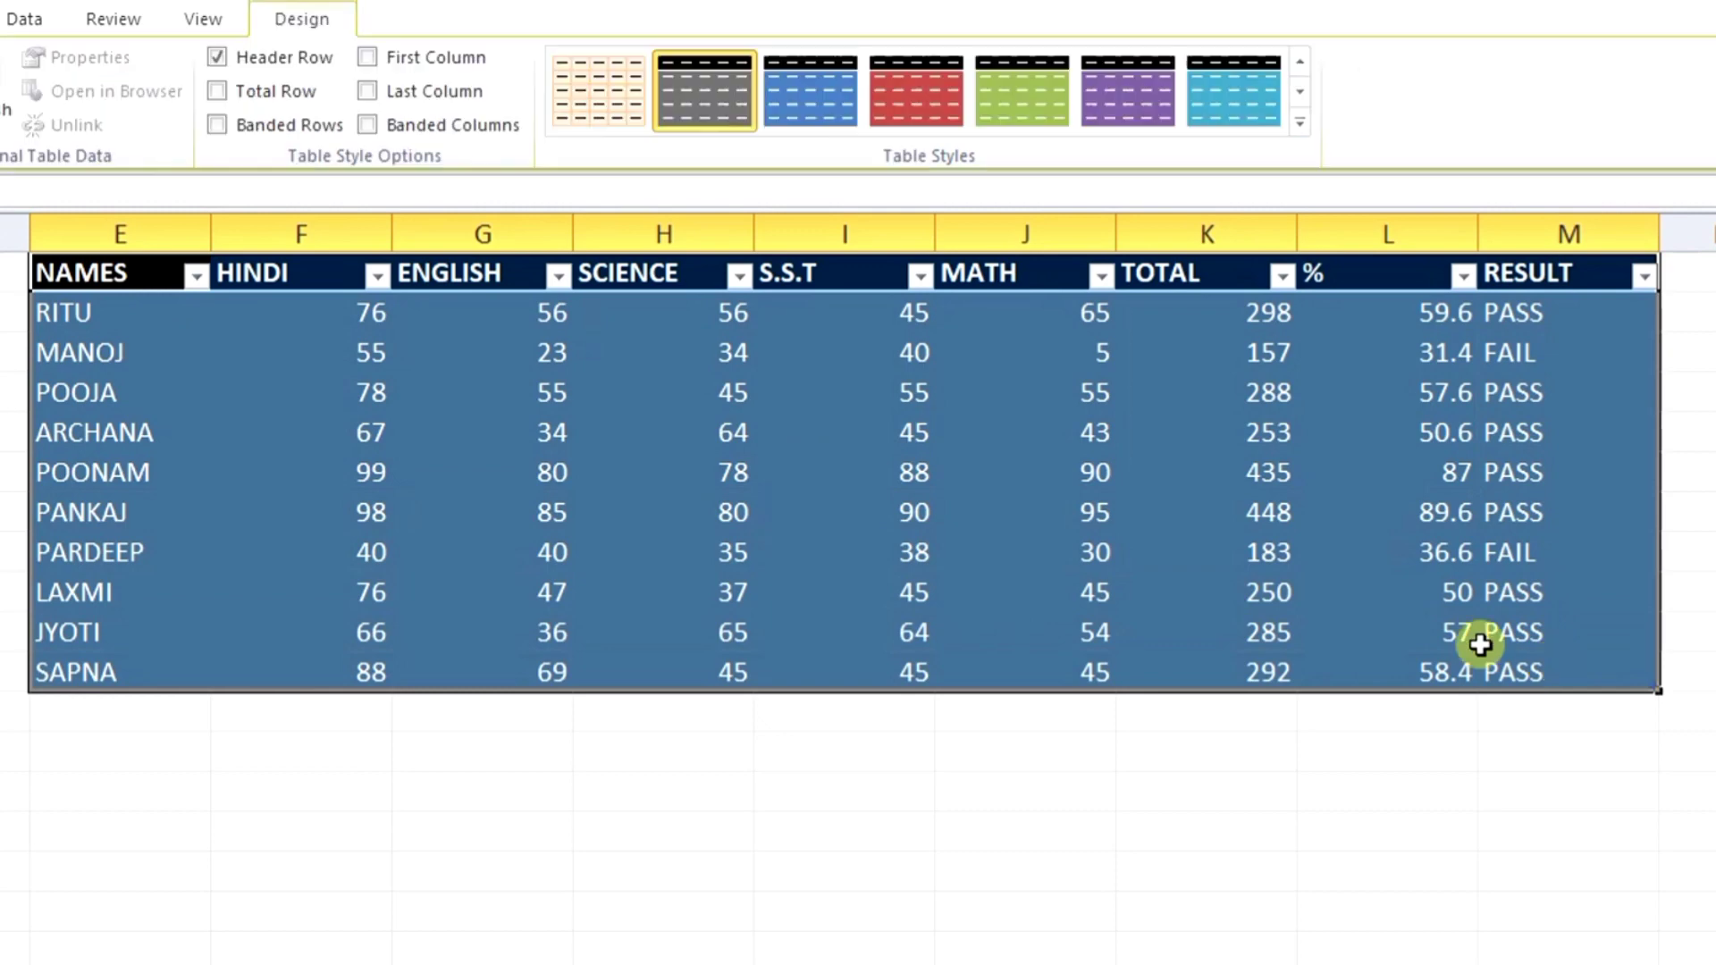
click(216, 125)
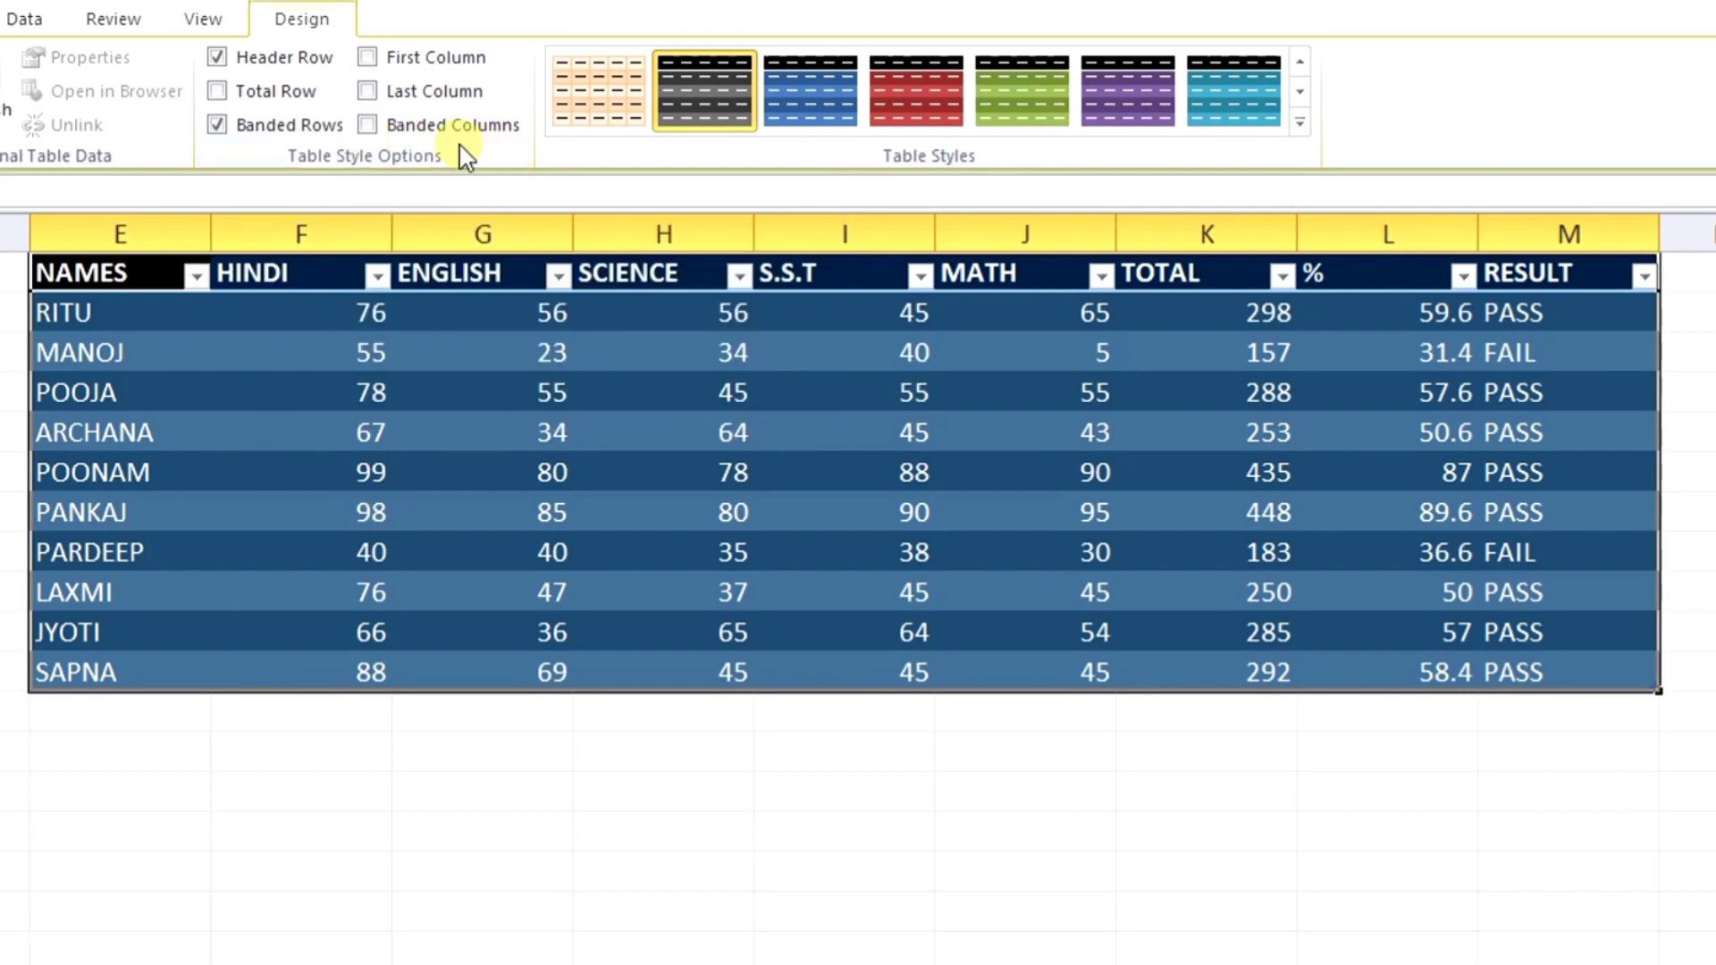
Turn on banded columns, compare the shading of the columns, and turn banded columns off again.
click(390, 126)
click(234, 805)
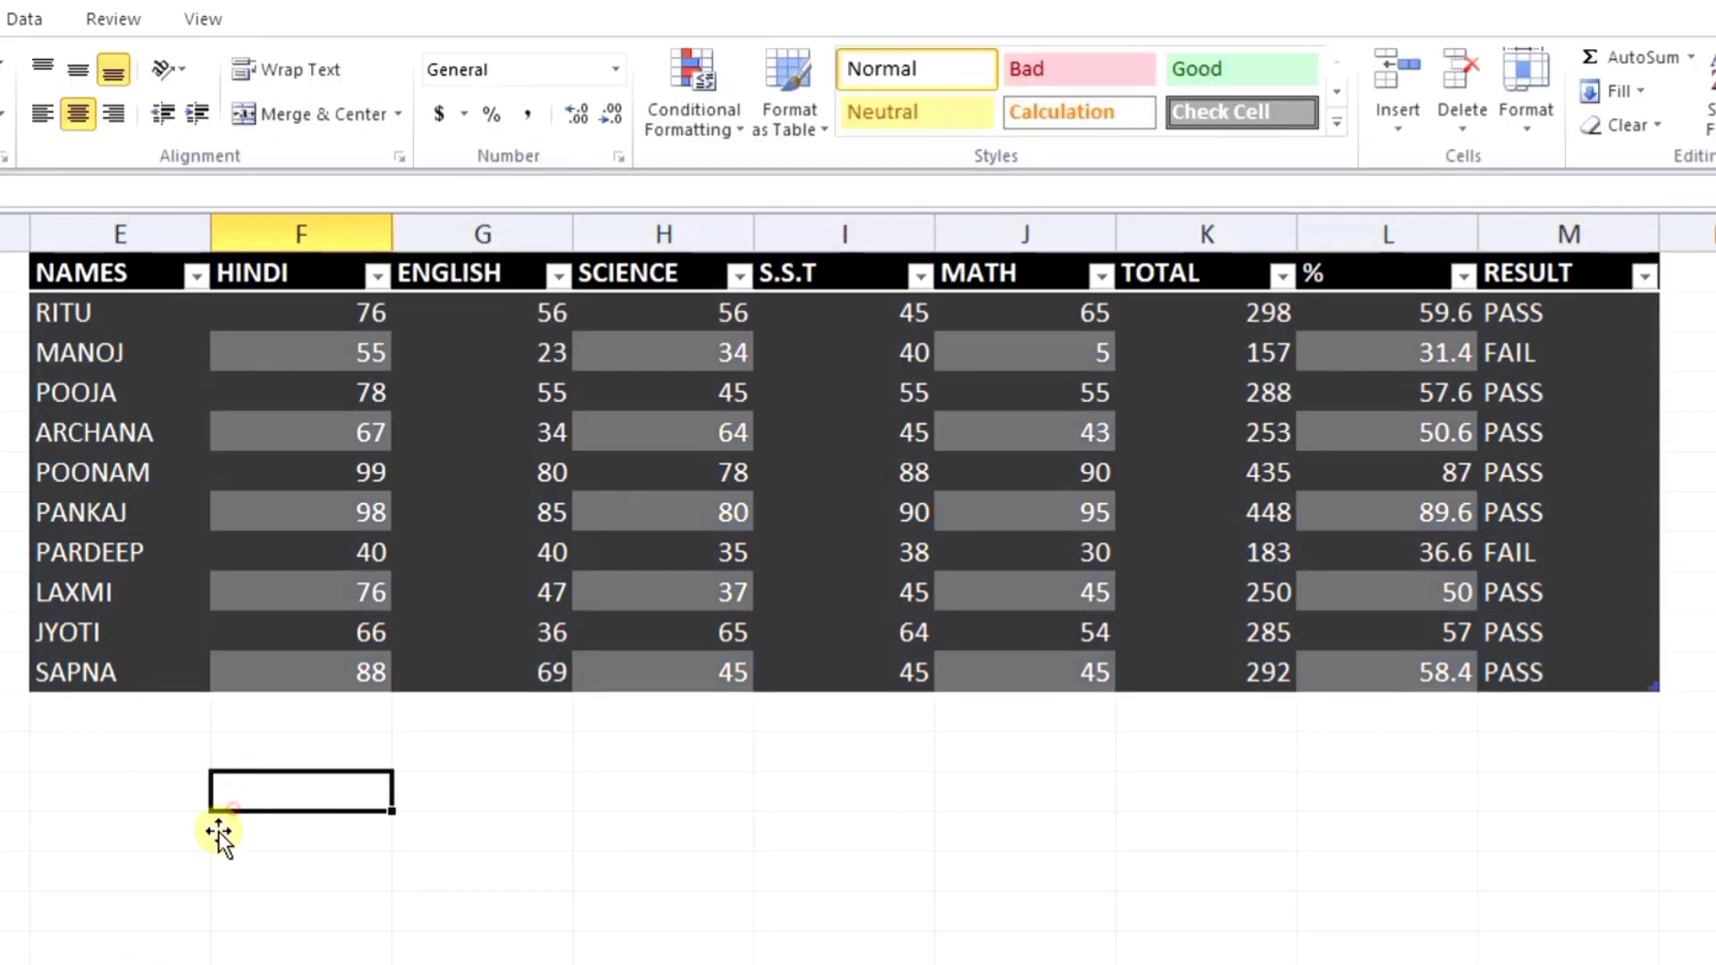
drag(116, 353, 116, 630)
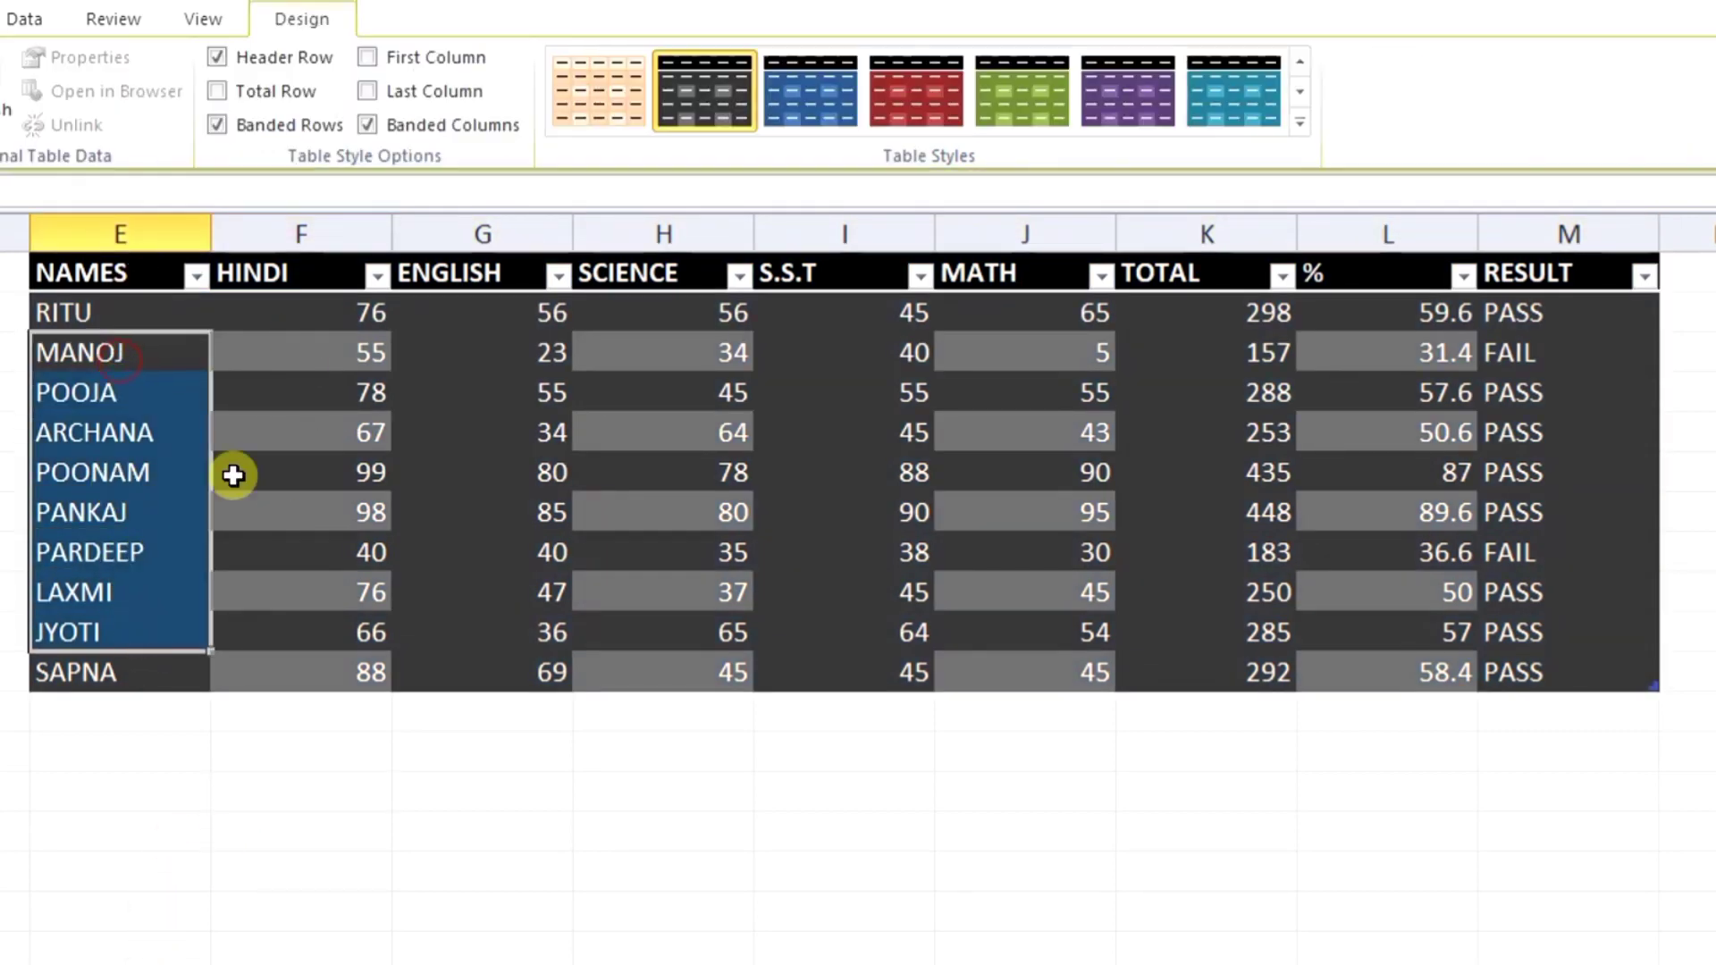
drag(295, 308, 279, 661)
drag(444, 352, 445, 592)
drag(839, 357, 840, 581)
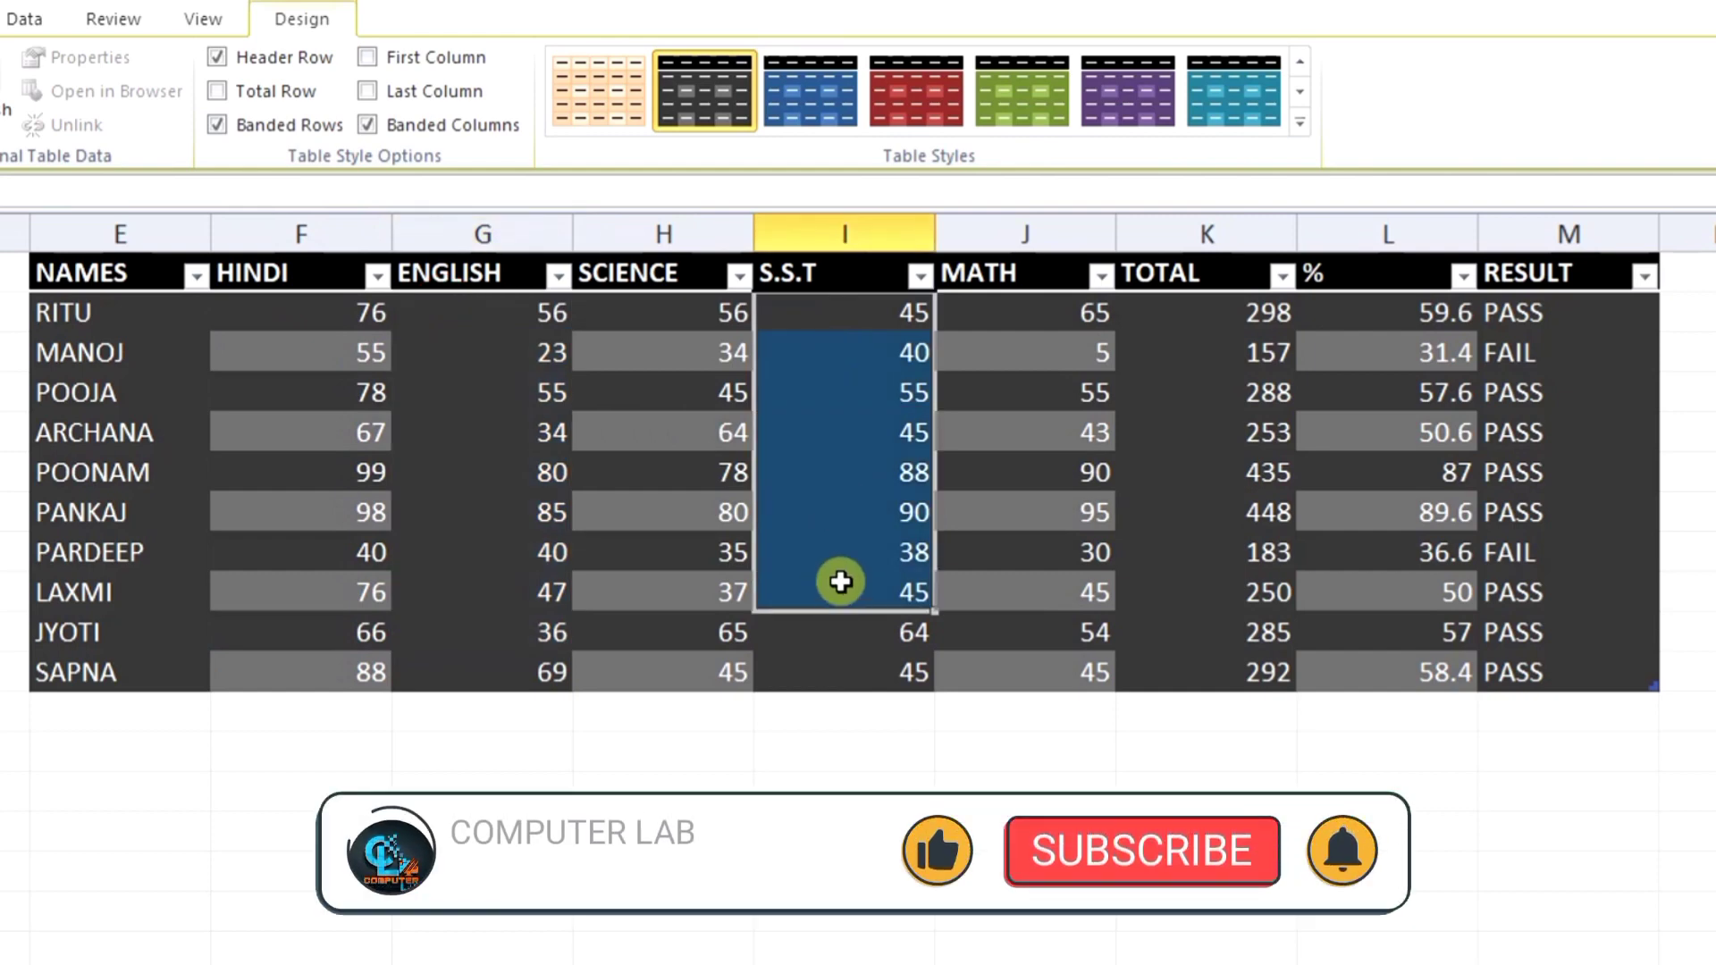
drag(110, 282, 1570, 670)
click(379, 124)
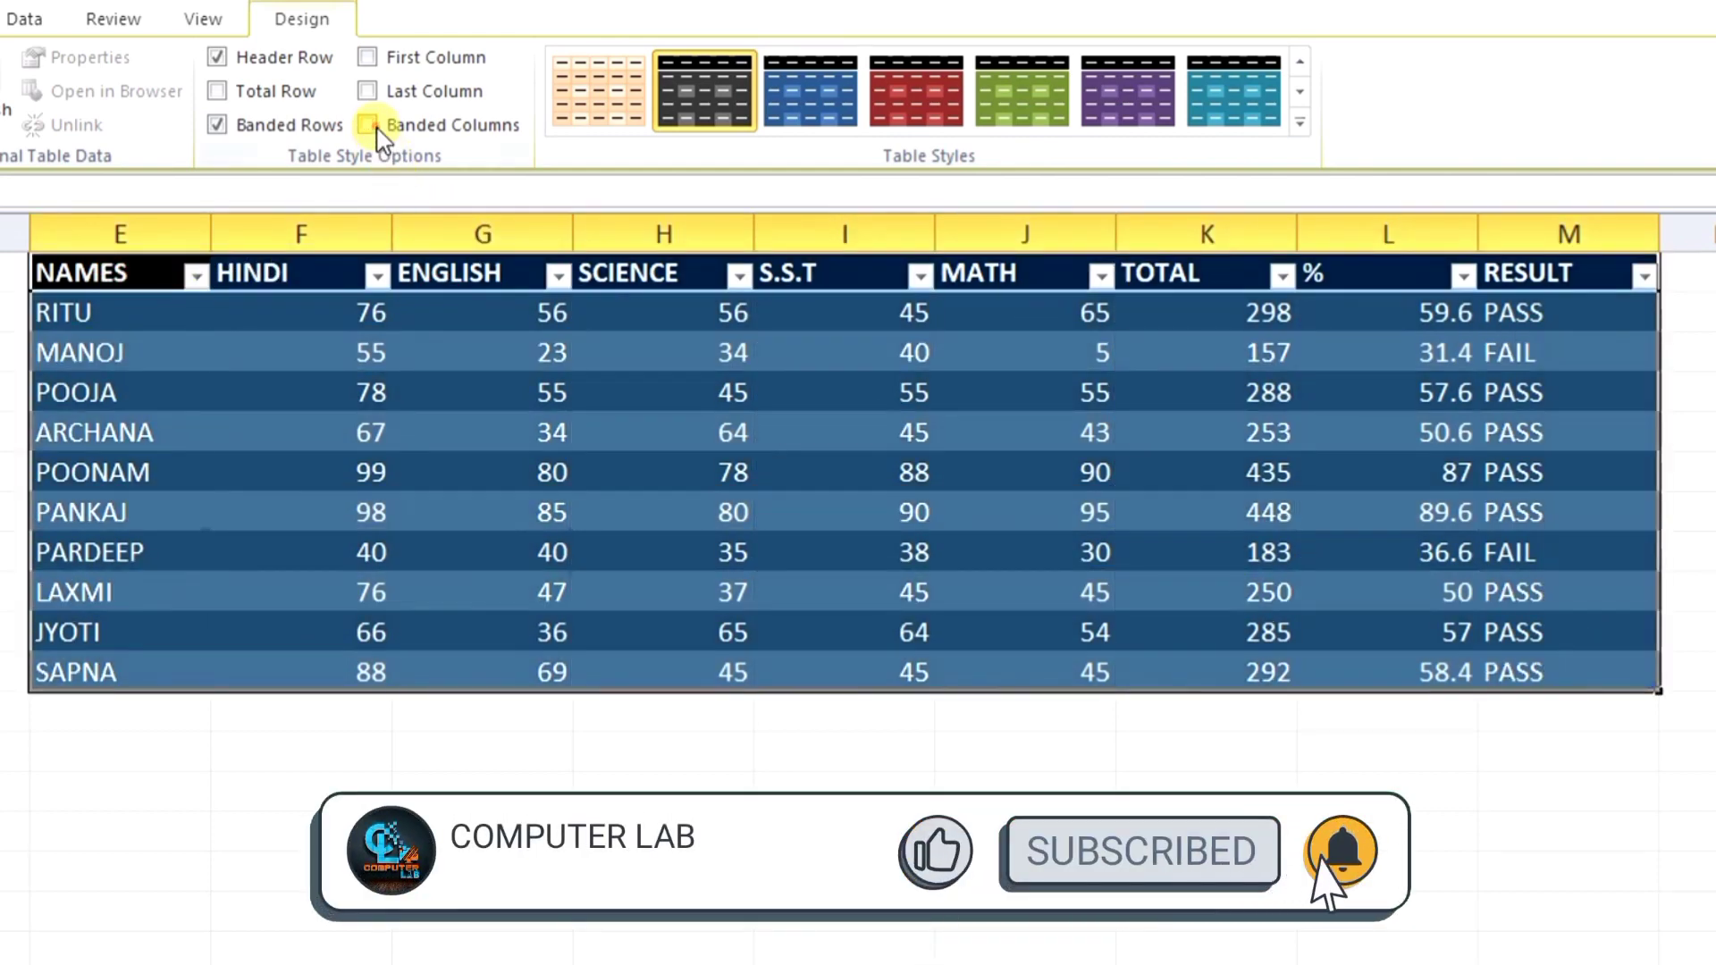
Turn on the special first-column formatting for the table, check the names column, and turn it off again.
click(367, 58)
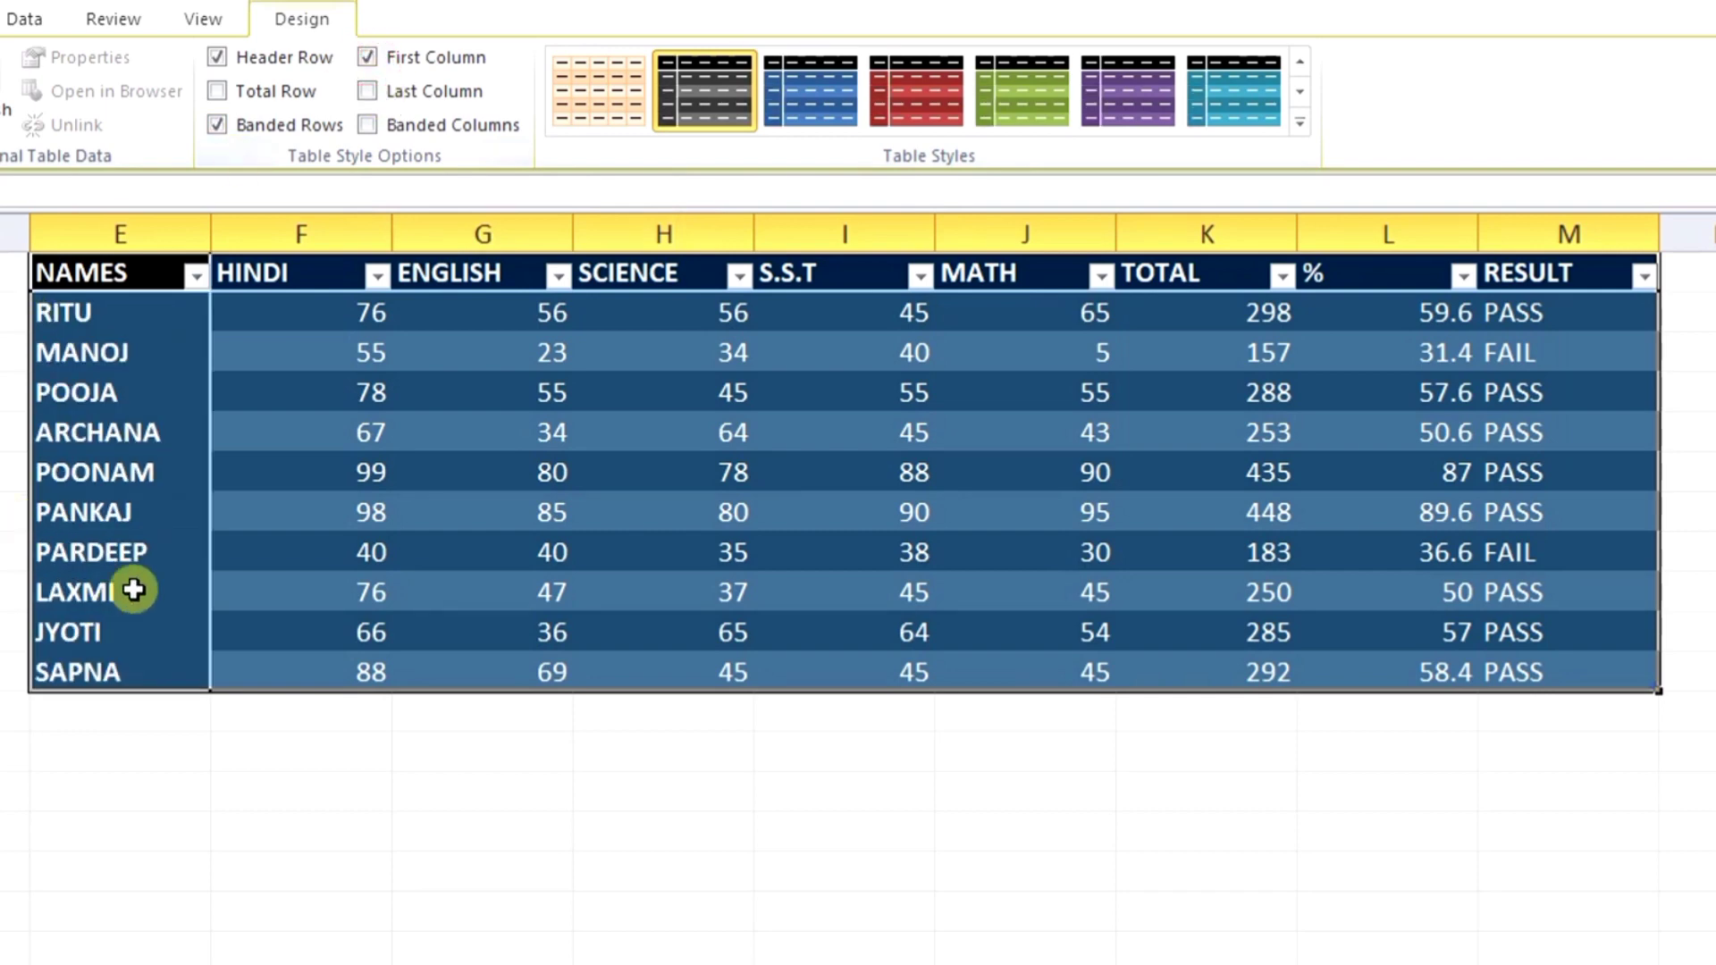
click(126, 825)
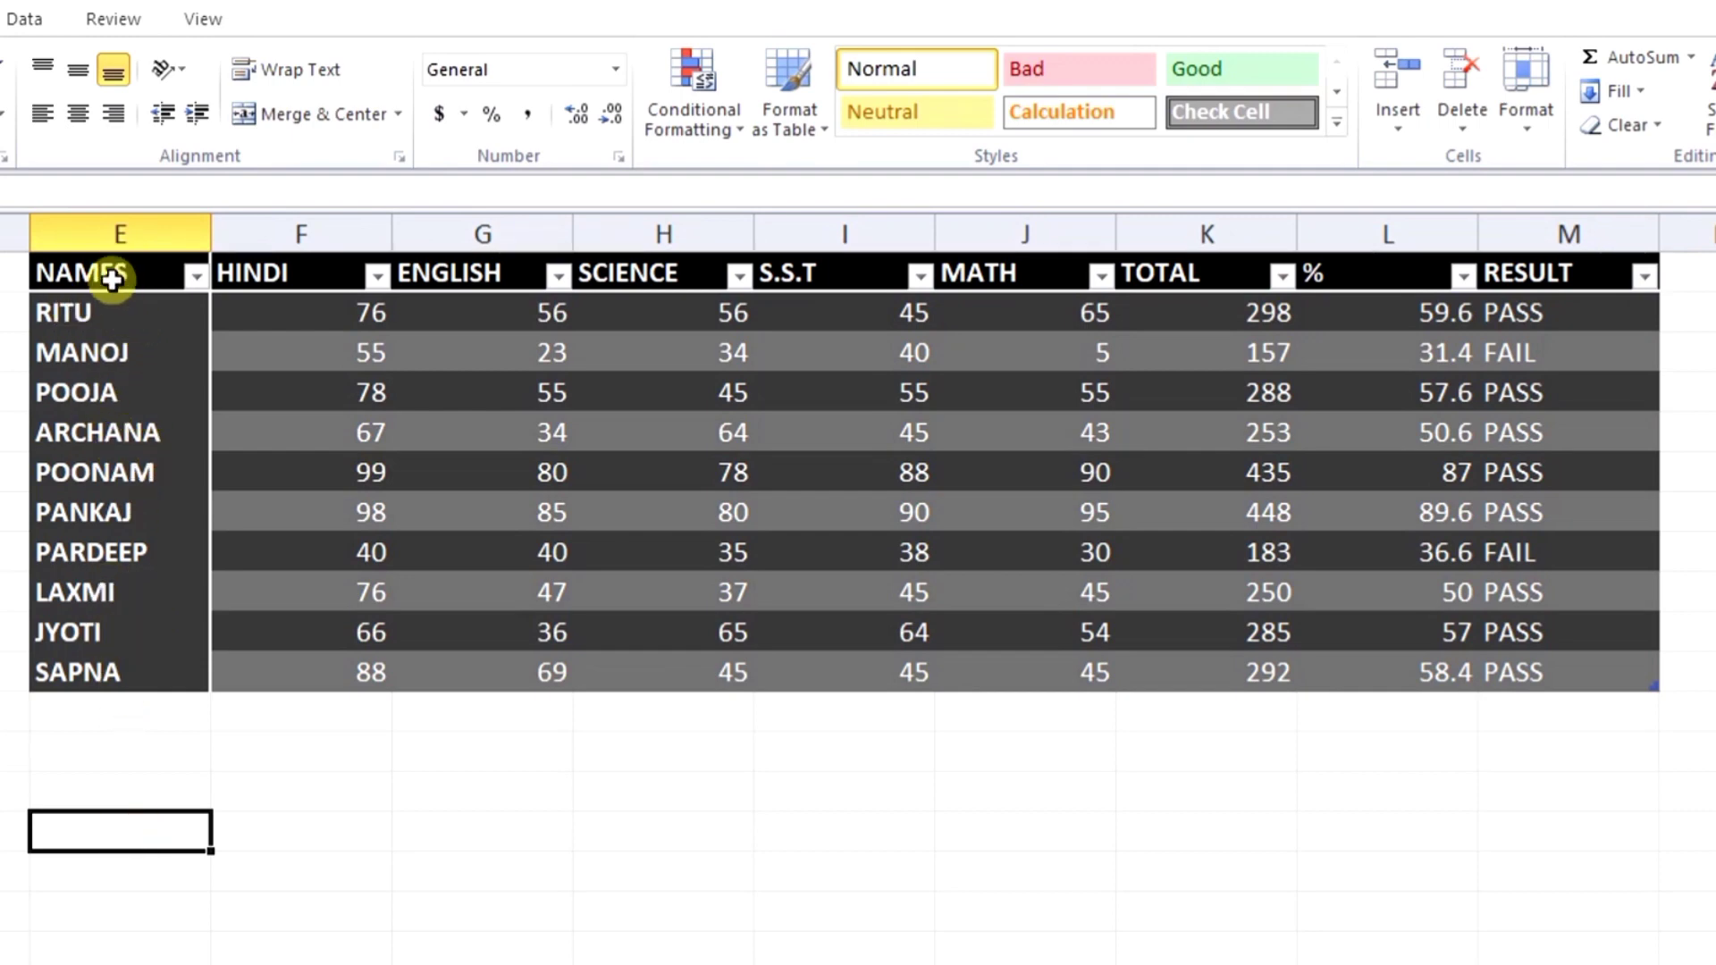
drag(104, 276, 1571, 672)
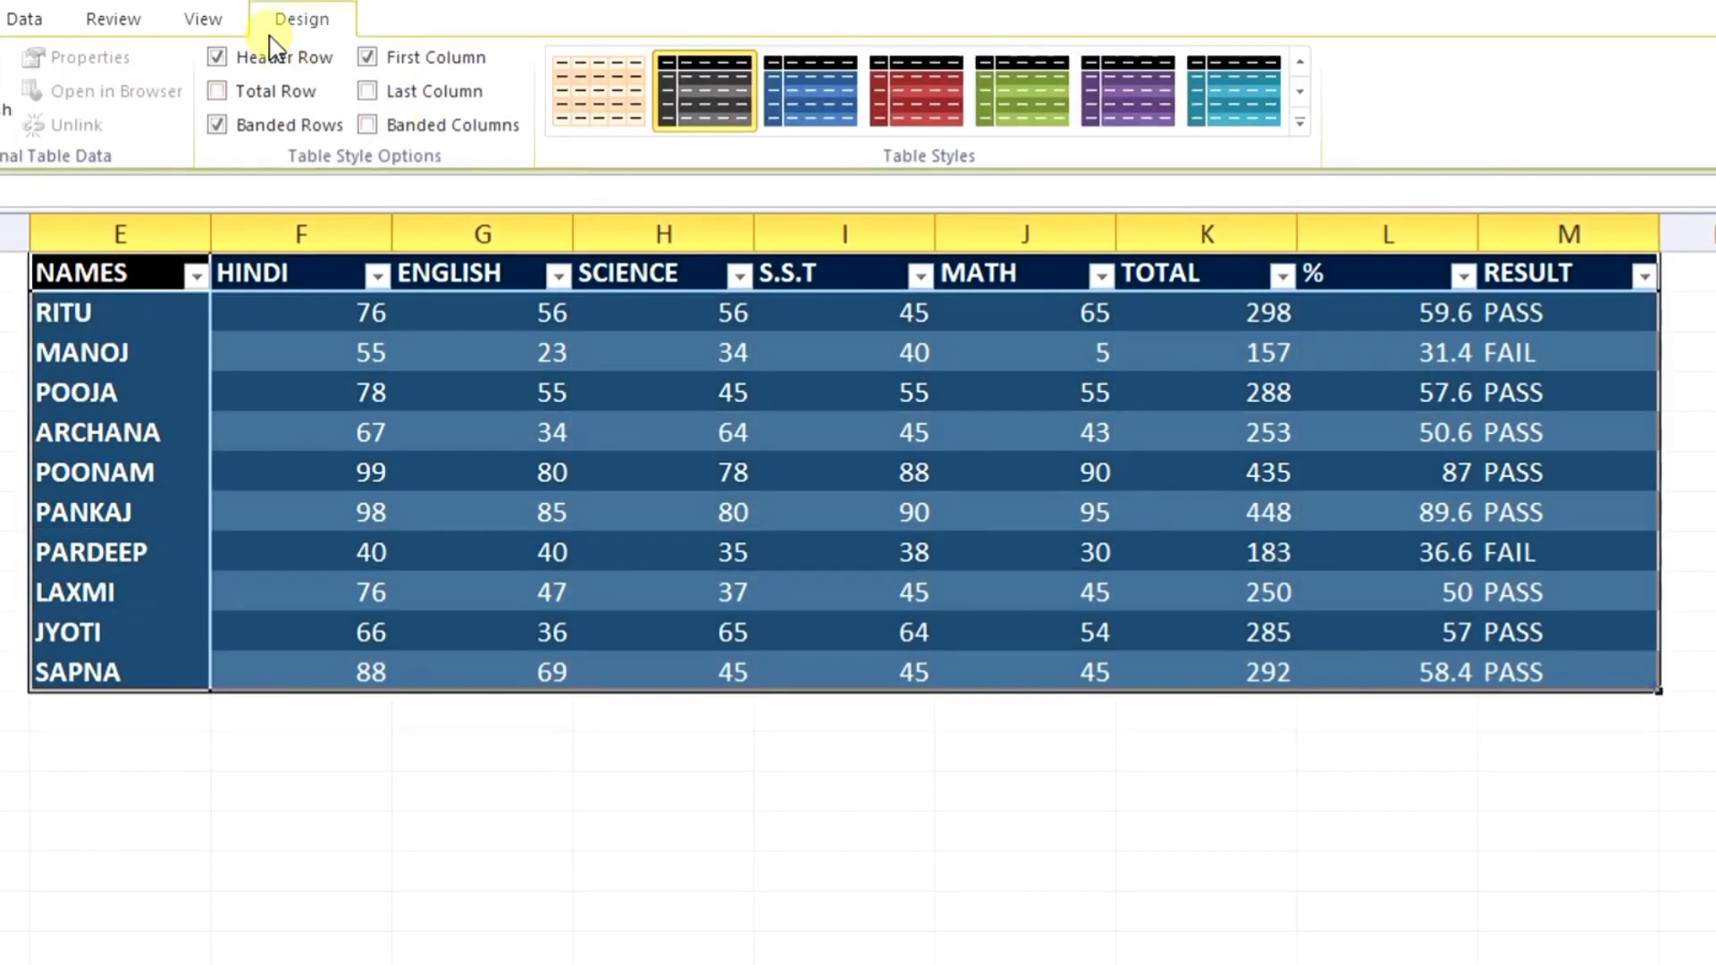
click(368, 58)
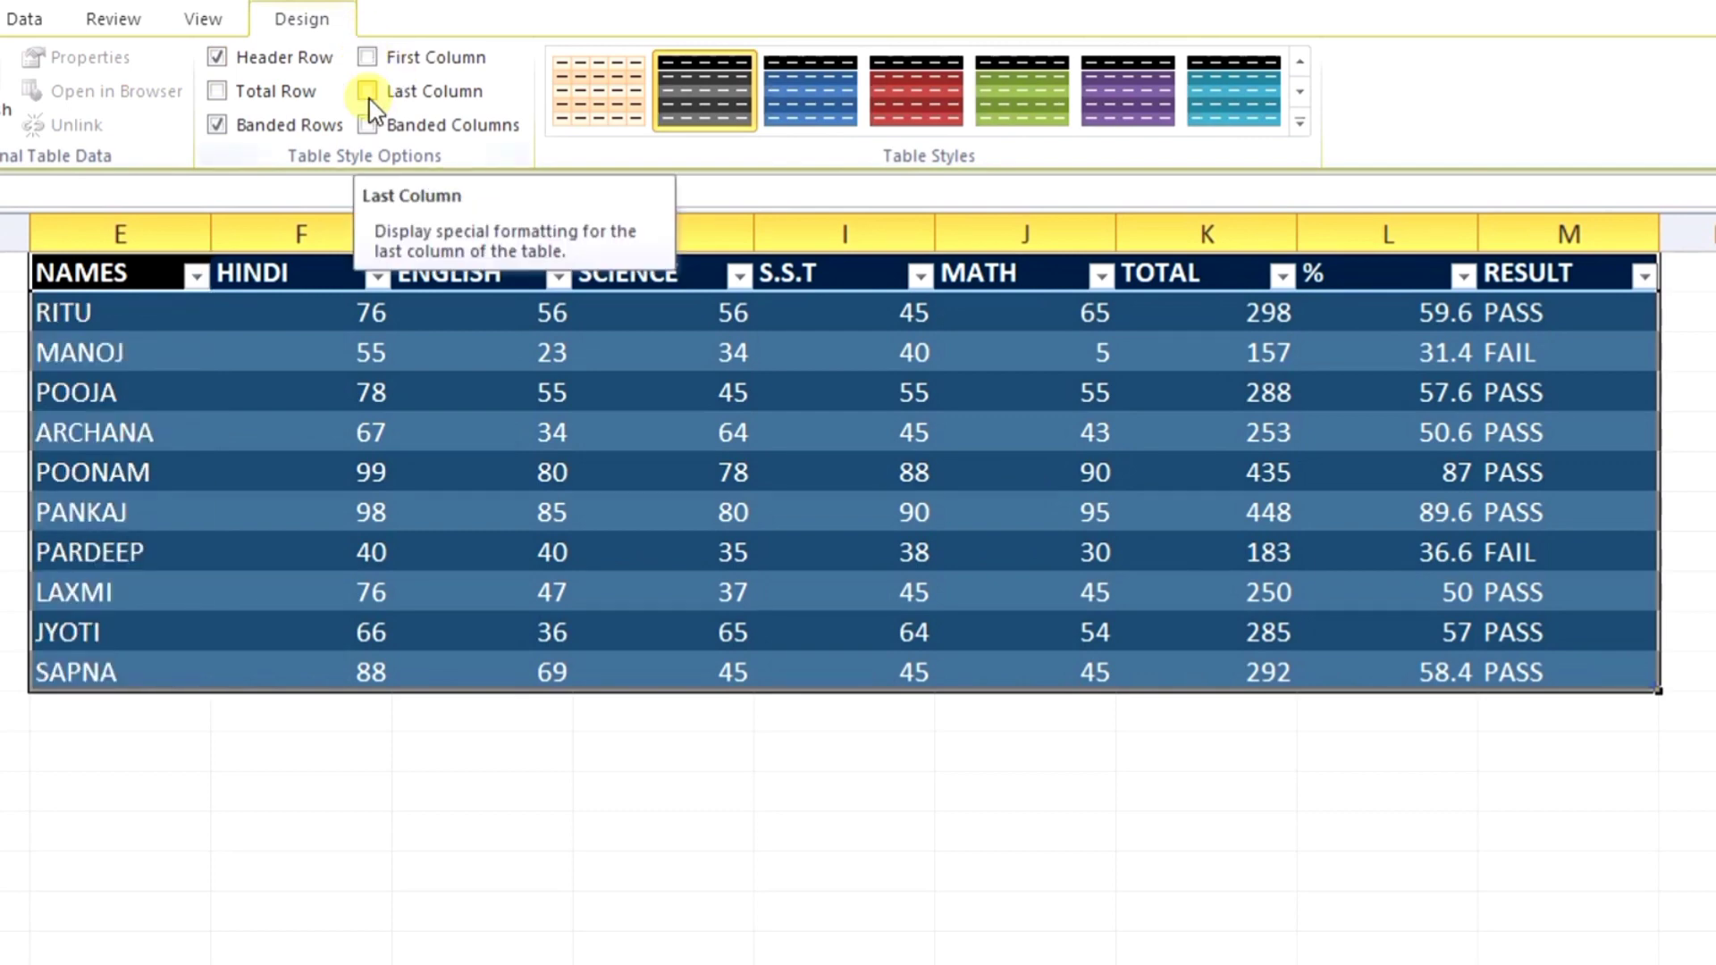
Turn on the special last-column formatting for the table, check the RESULT column, and turn it off again.
click(367, 92)
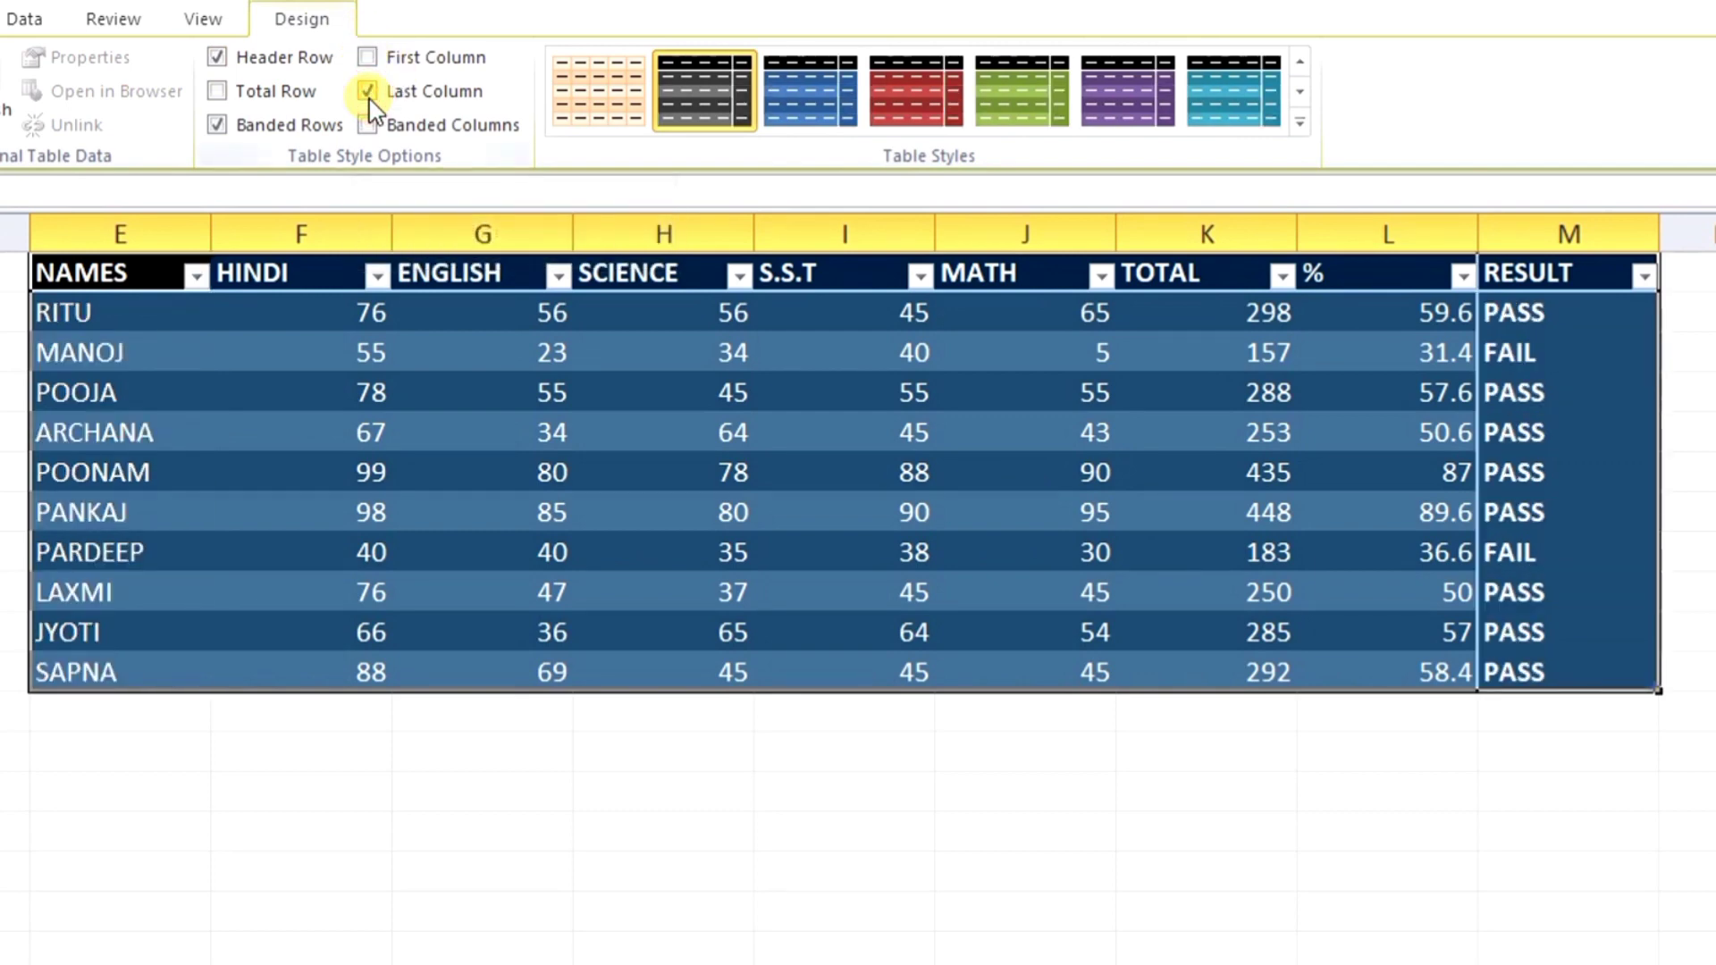
click(1206, 799)
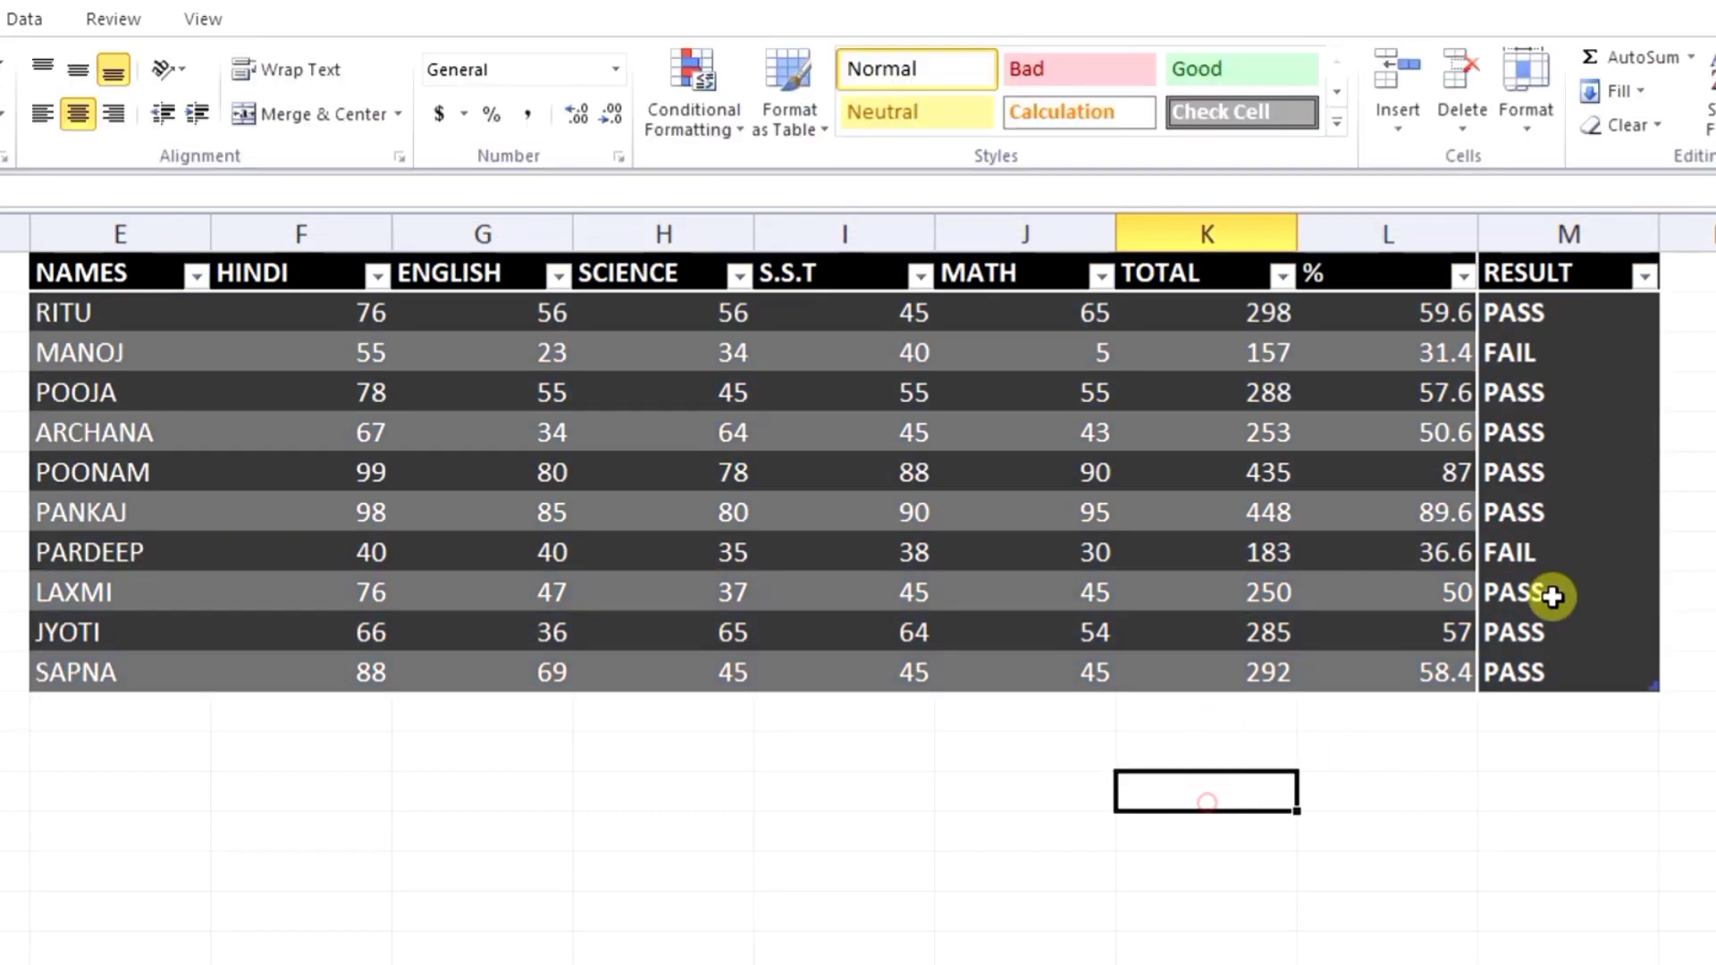
click(1641, 826)
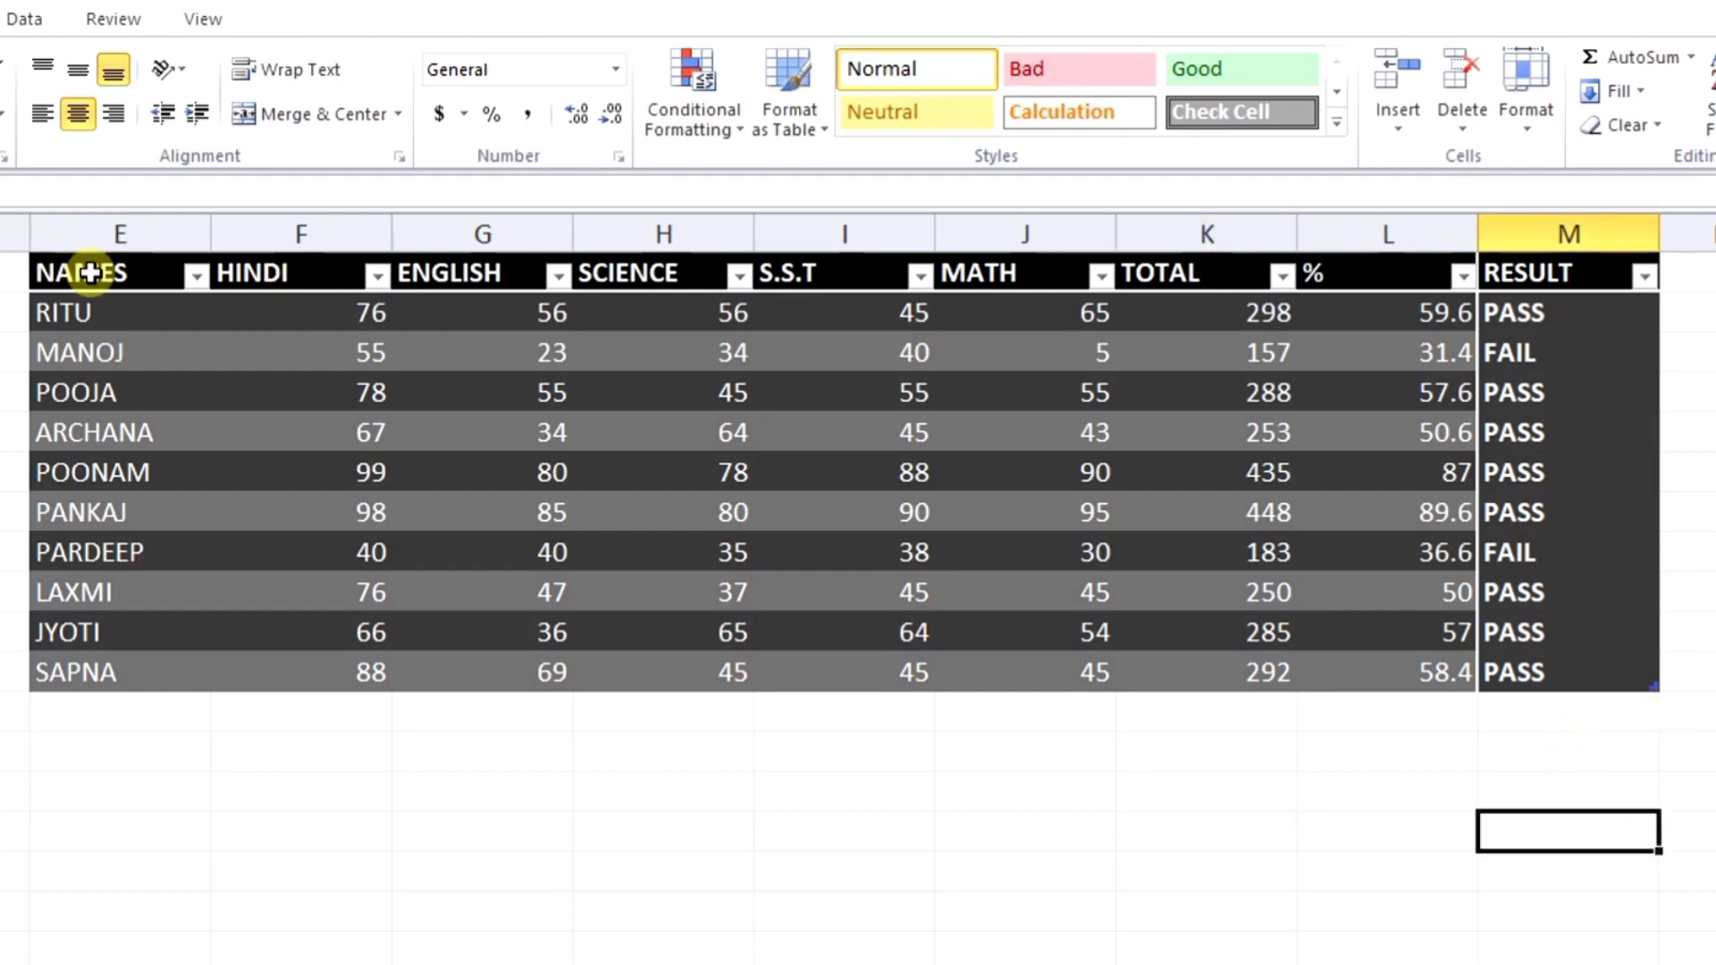
drag(84, 272, 1531, 647)
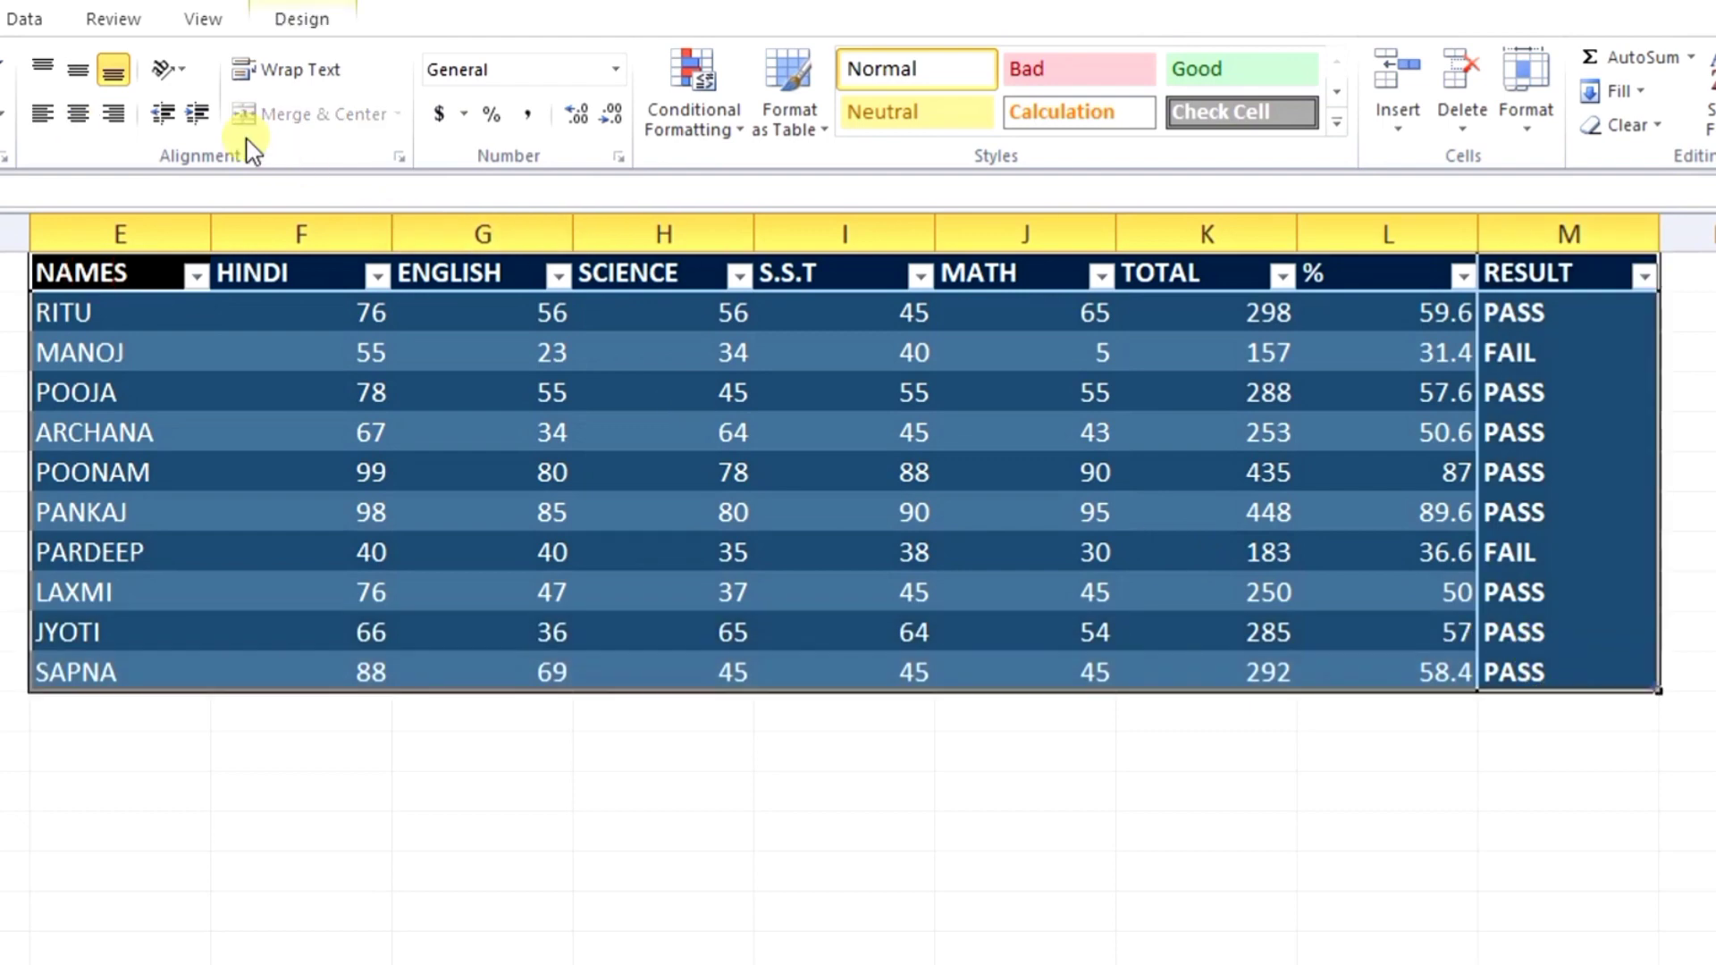
click(324, 25)
click(406, 95)
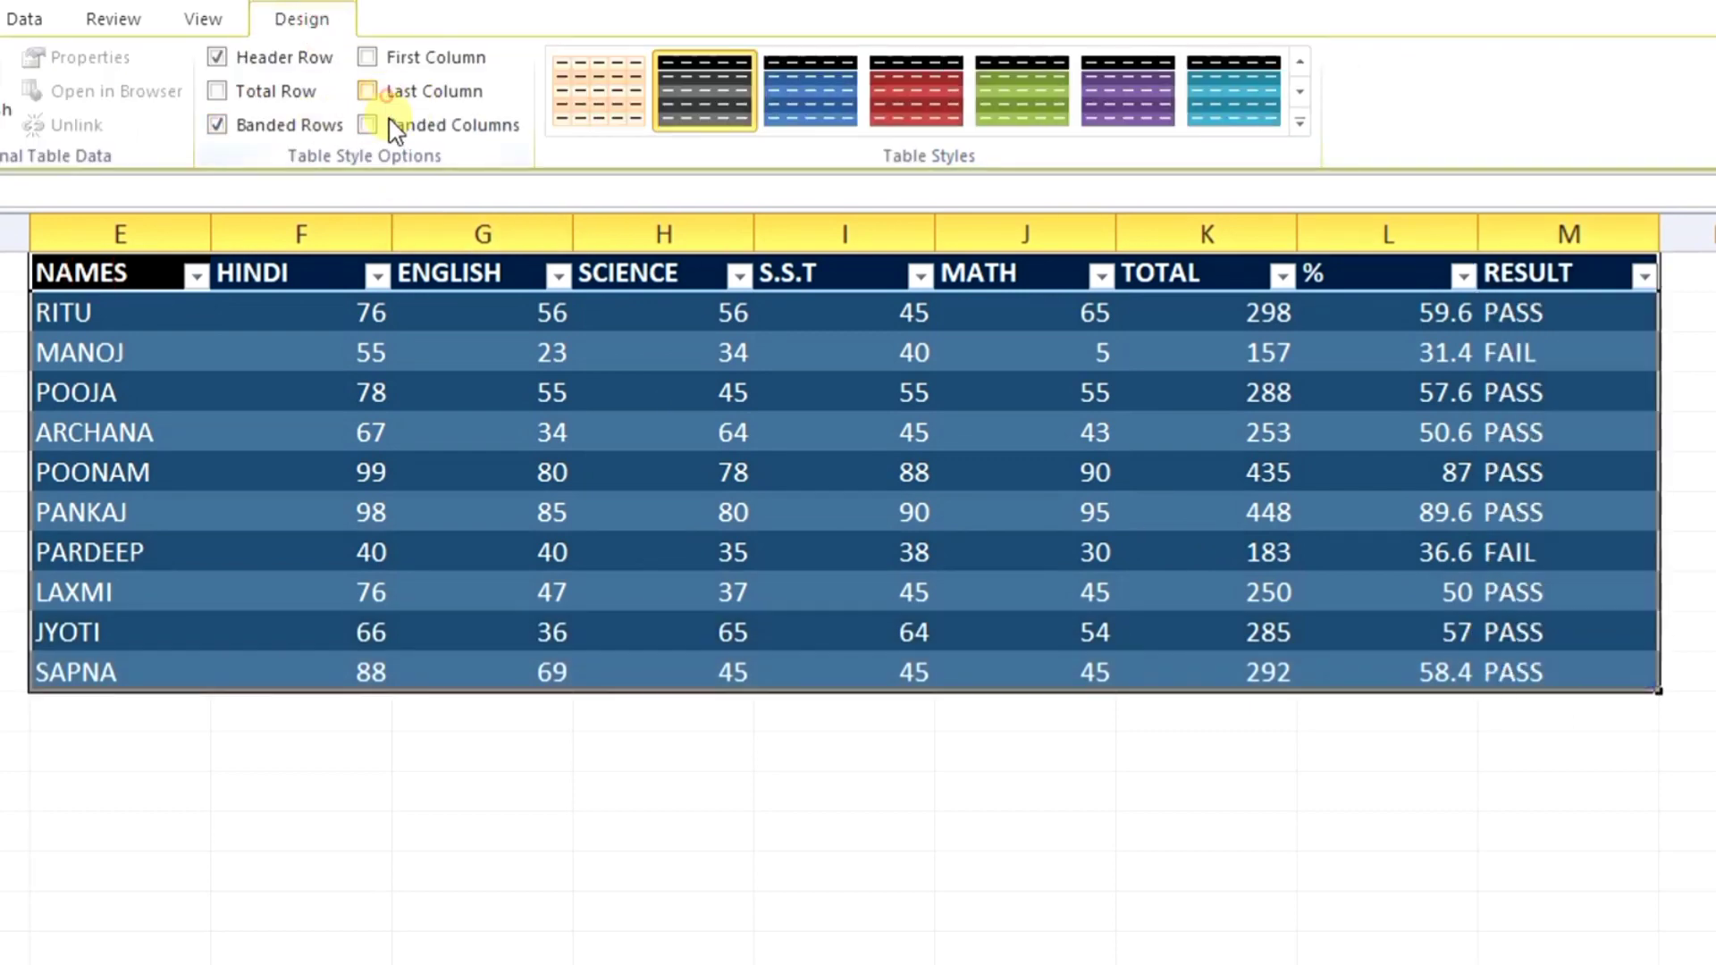
Change the table to the purple dark style with a black header row.
click(1300, 121)
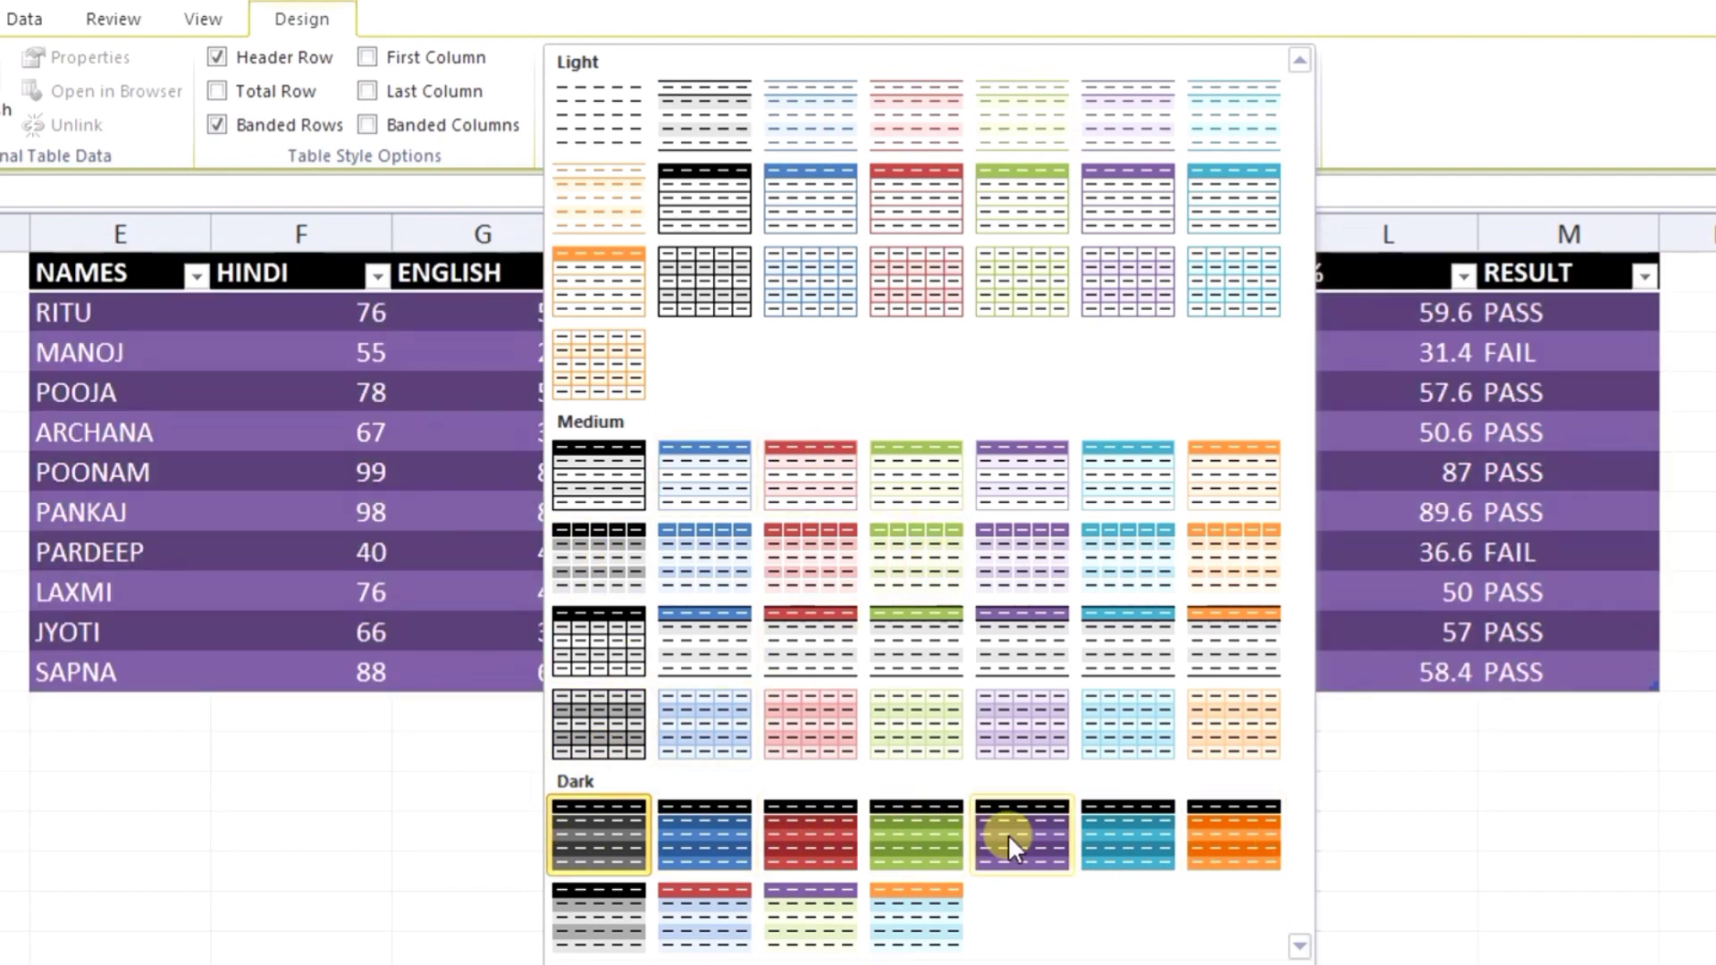
click(1006, 834)
click(269, 847)
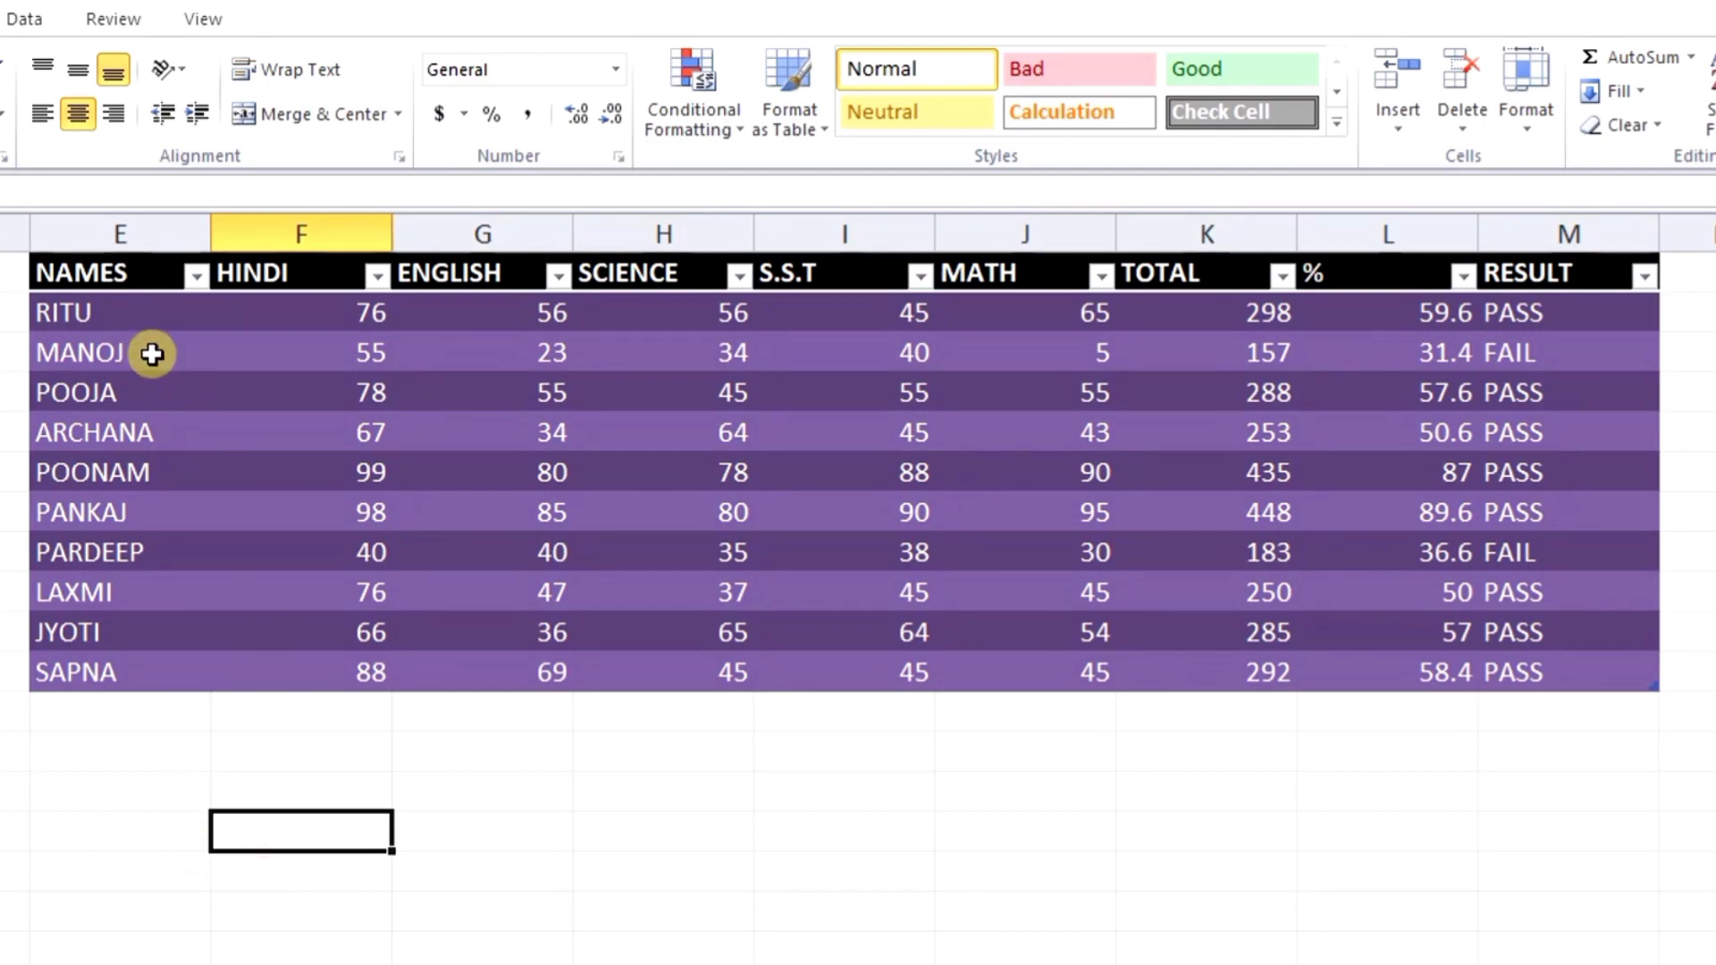
Select the whole table and undo the style and style-option changes back to before the total row was switched off.
click(125, 312)
key(ctrl+a)
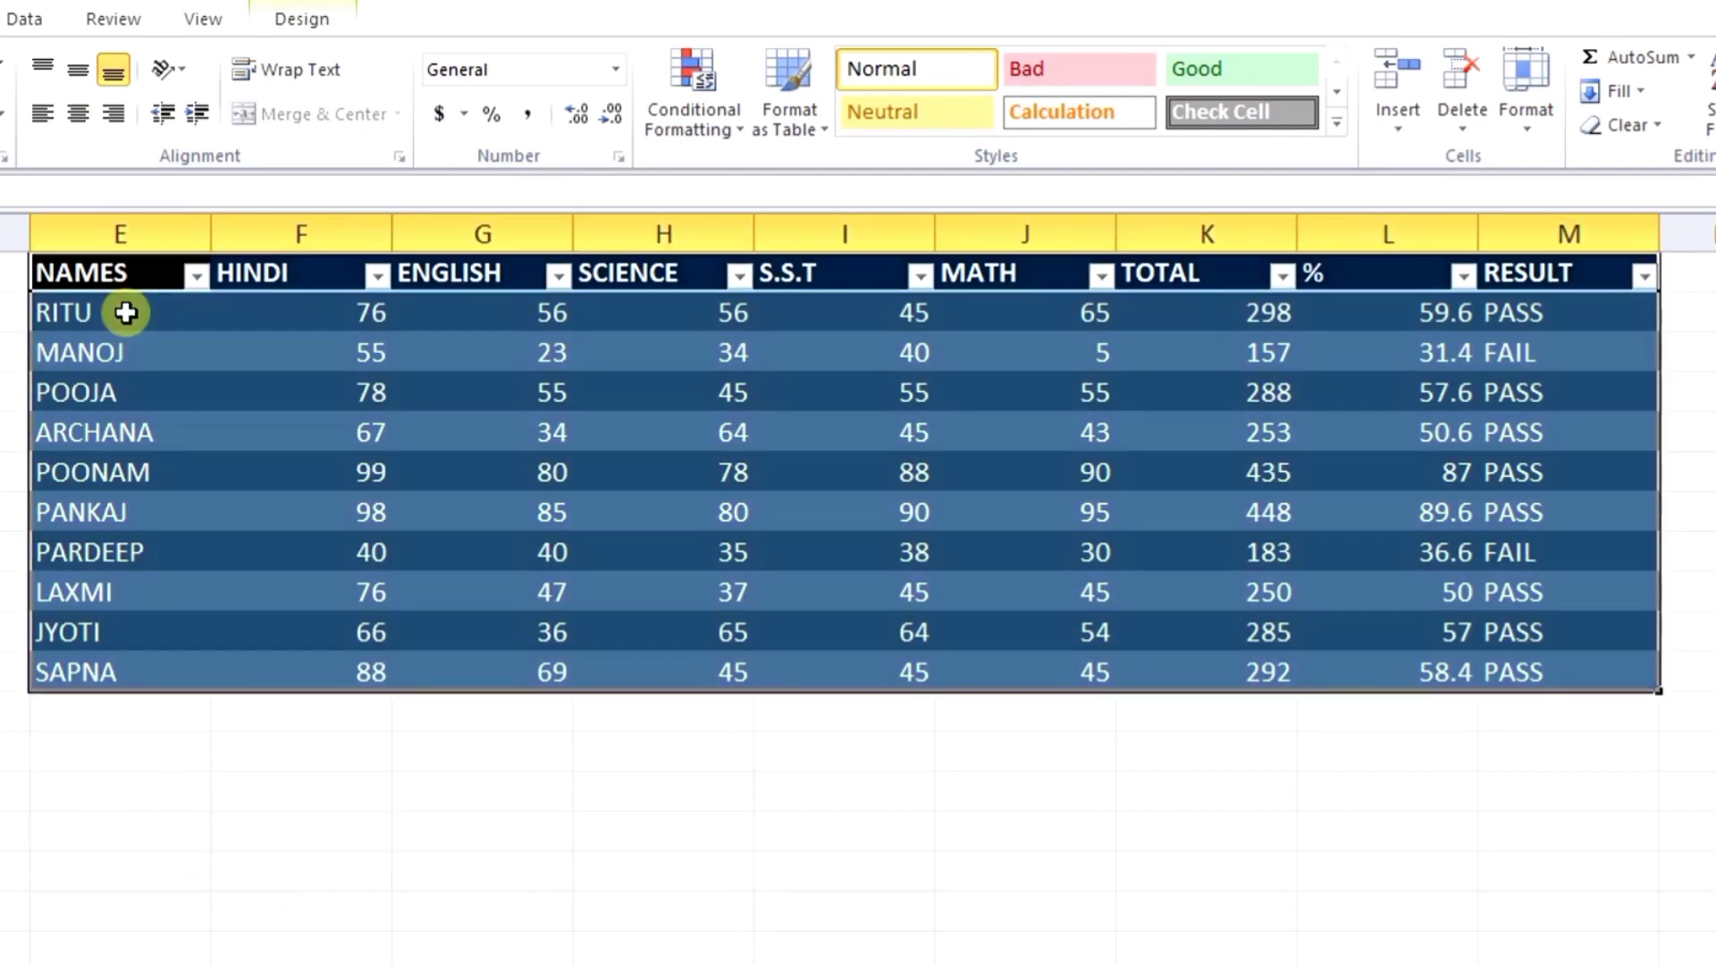
key(ctrl+z)
key(ctrl+z)
key(ctrl+z)
key(ctrl+z)
key(ctrl+z)
key(ctrl+z)
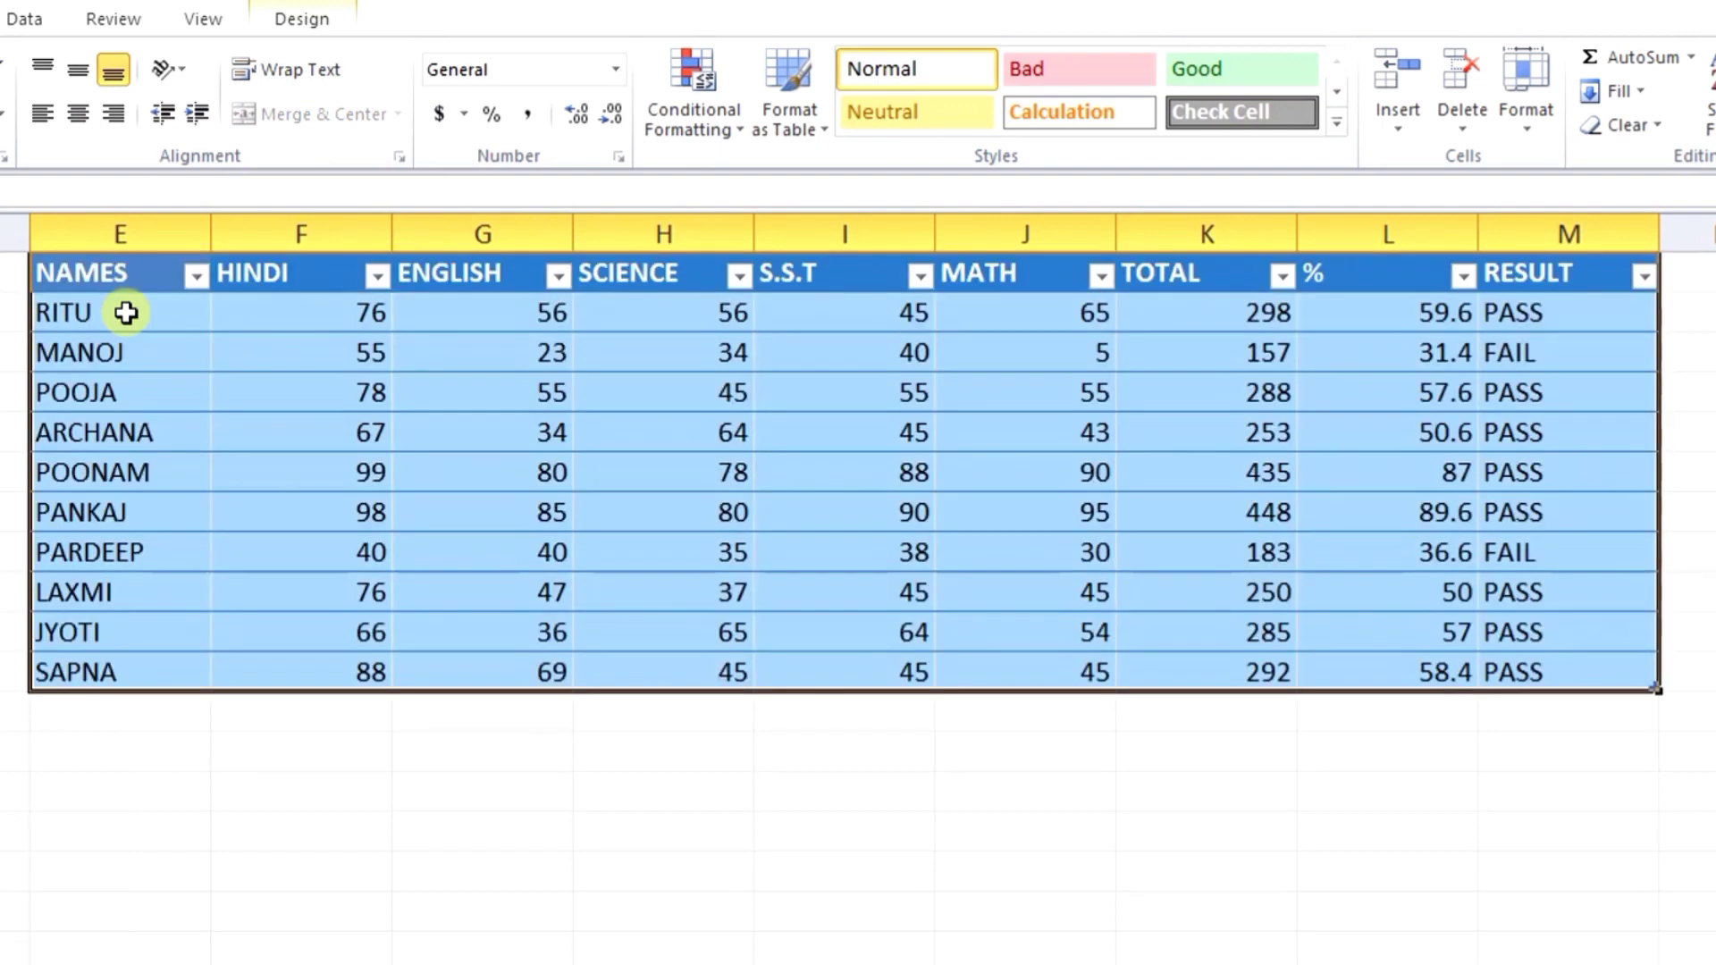
key(ctrl+z)
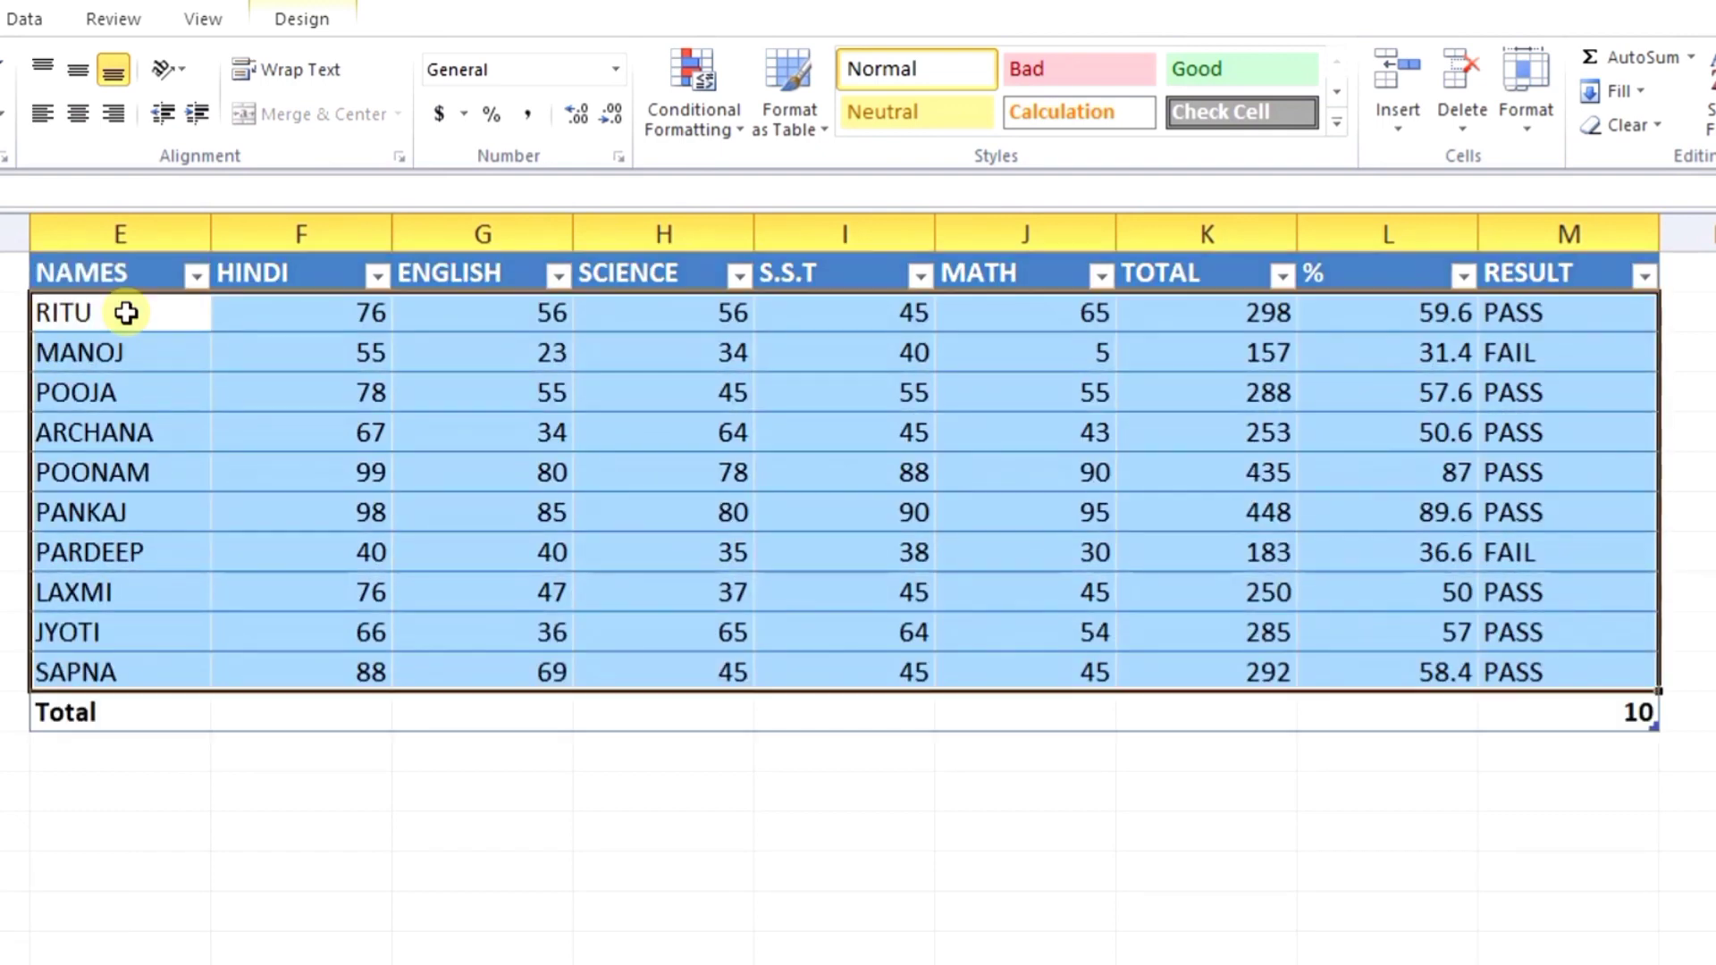
Undo the remaining table changes until the marks list is a plain range without table formatting.
key(ctrl+z)
key(ctrl+z)
key(ctrl+z)
key(ctrl+z)
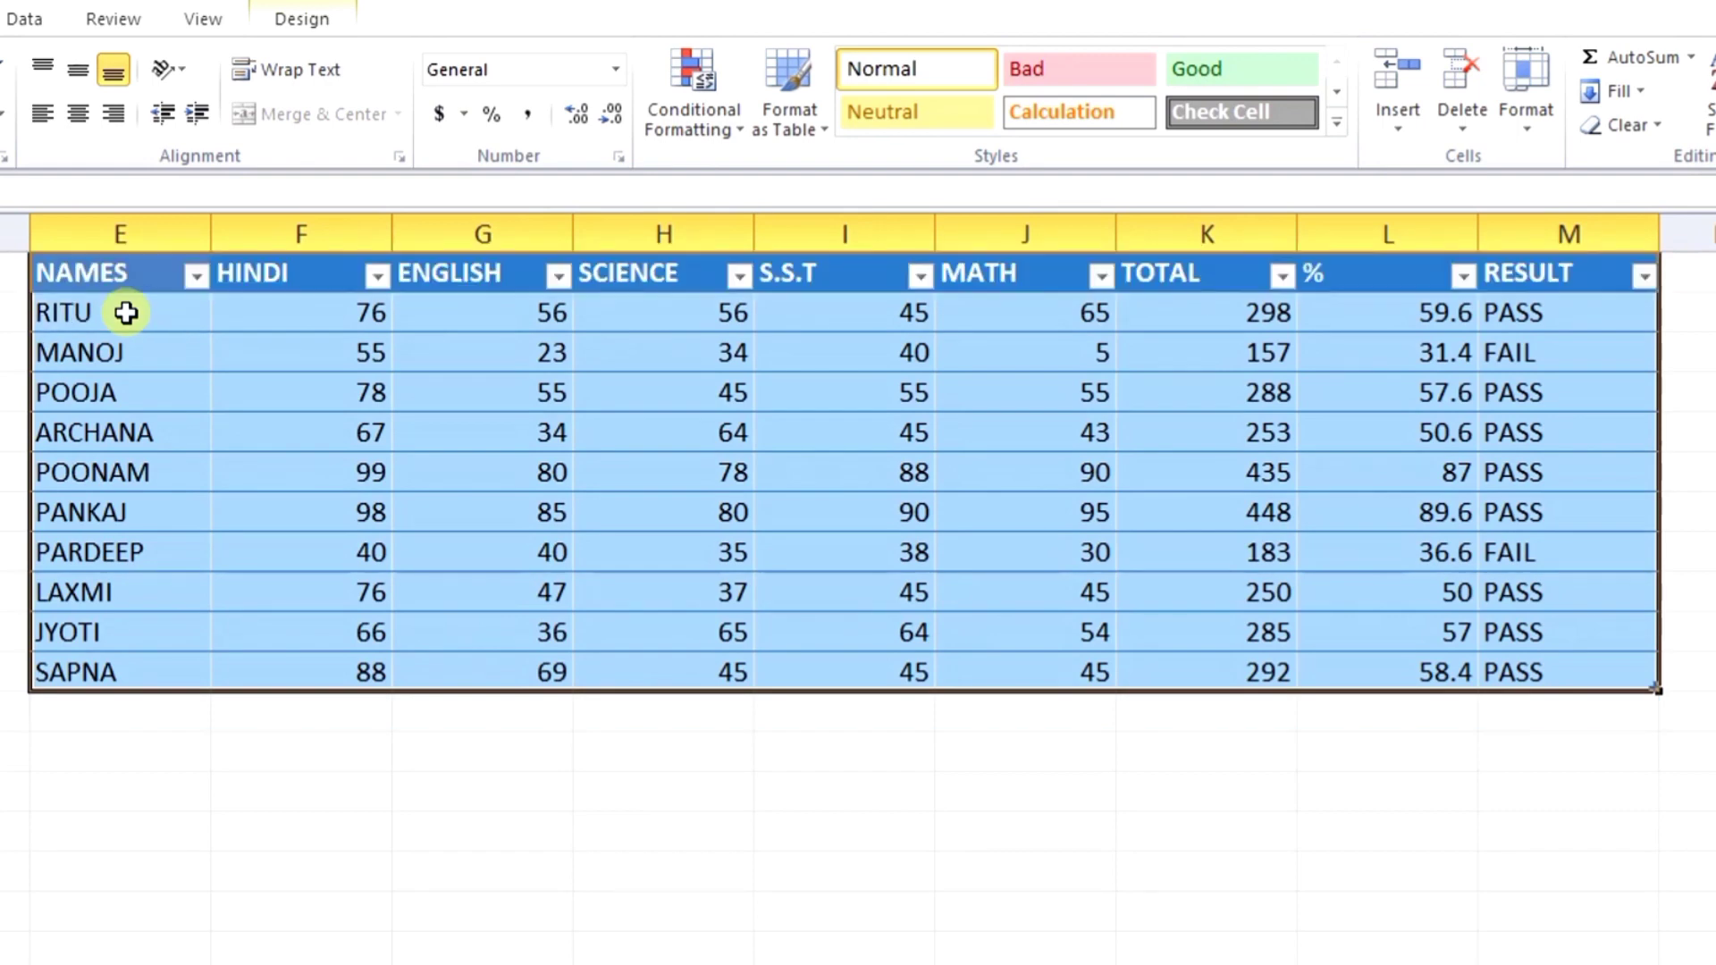
key(ctrl+z)
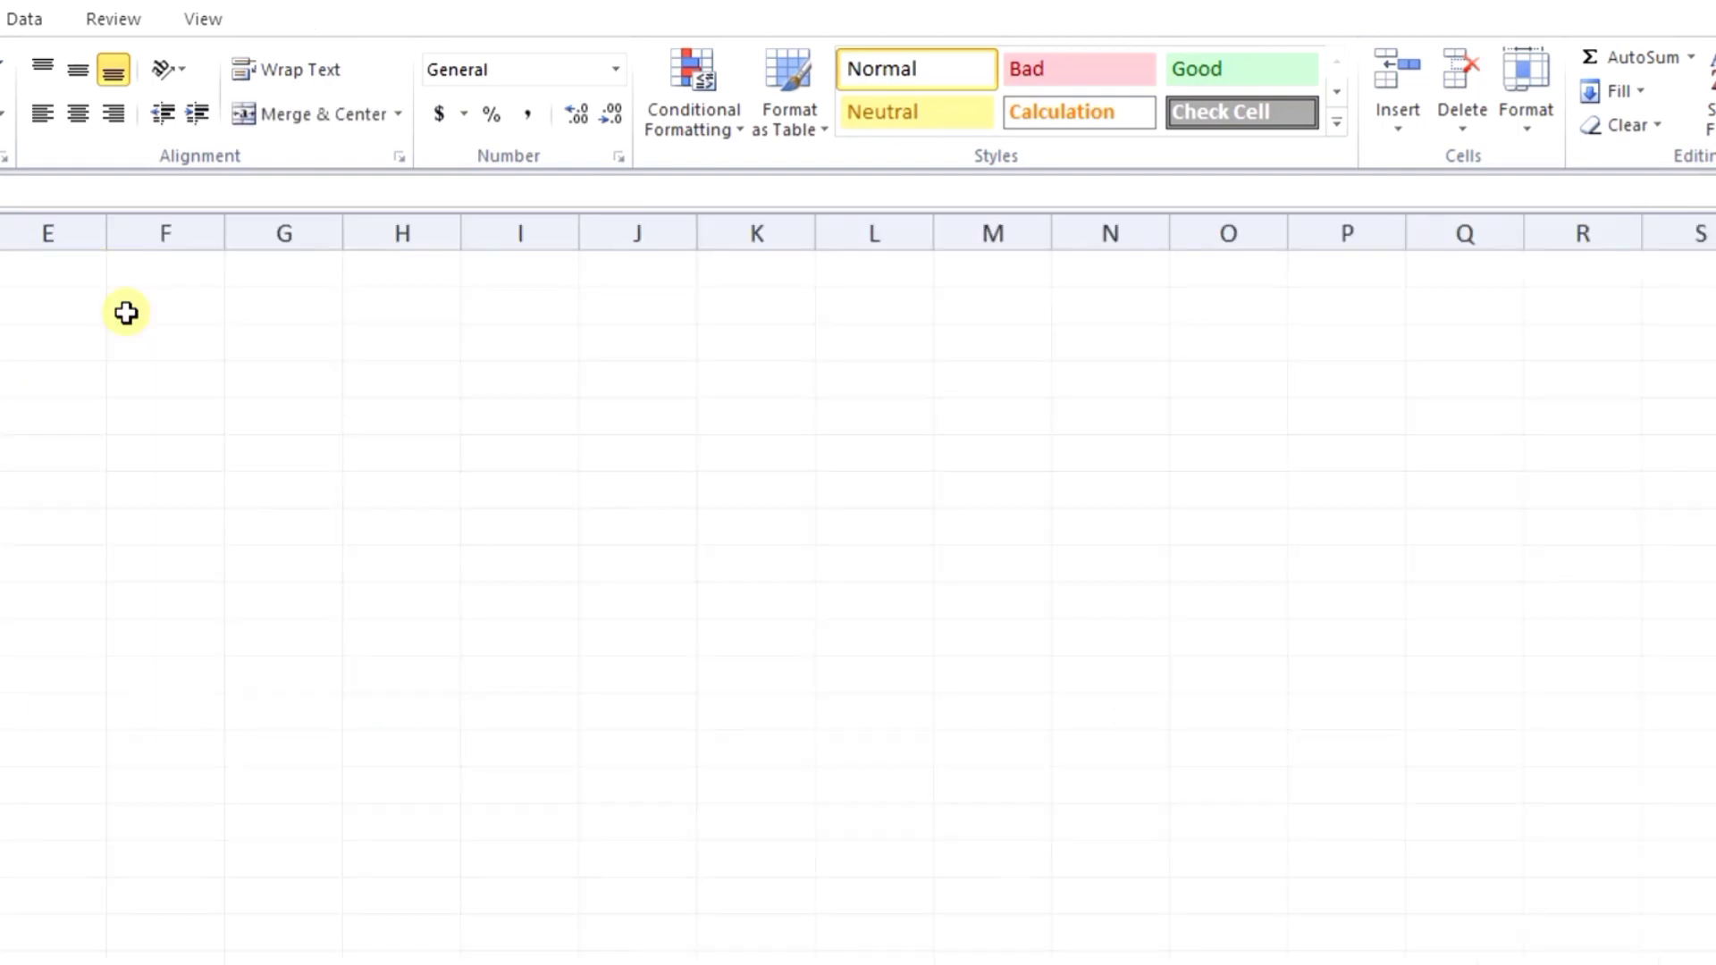
key(ctrl+y)
Select the marks list E1:M11 and convert it into a table that uses its first row as headers.
click(126, 310)
drag(78, 272, 1519, 666)
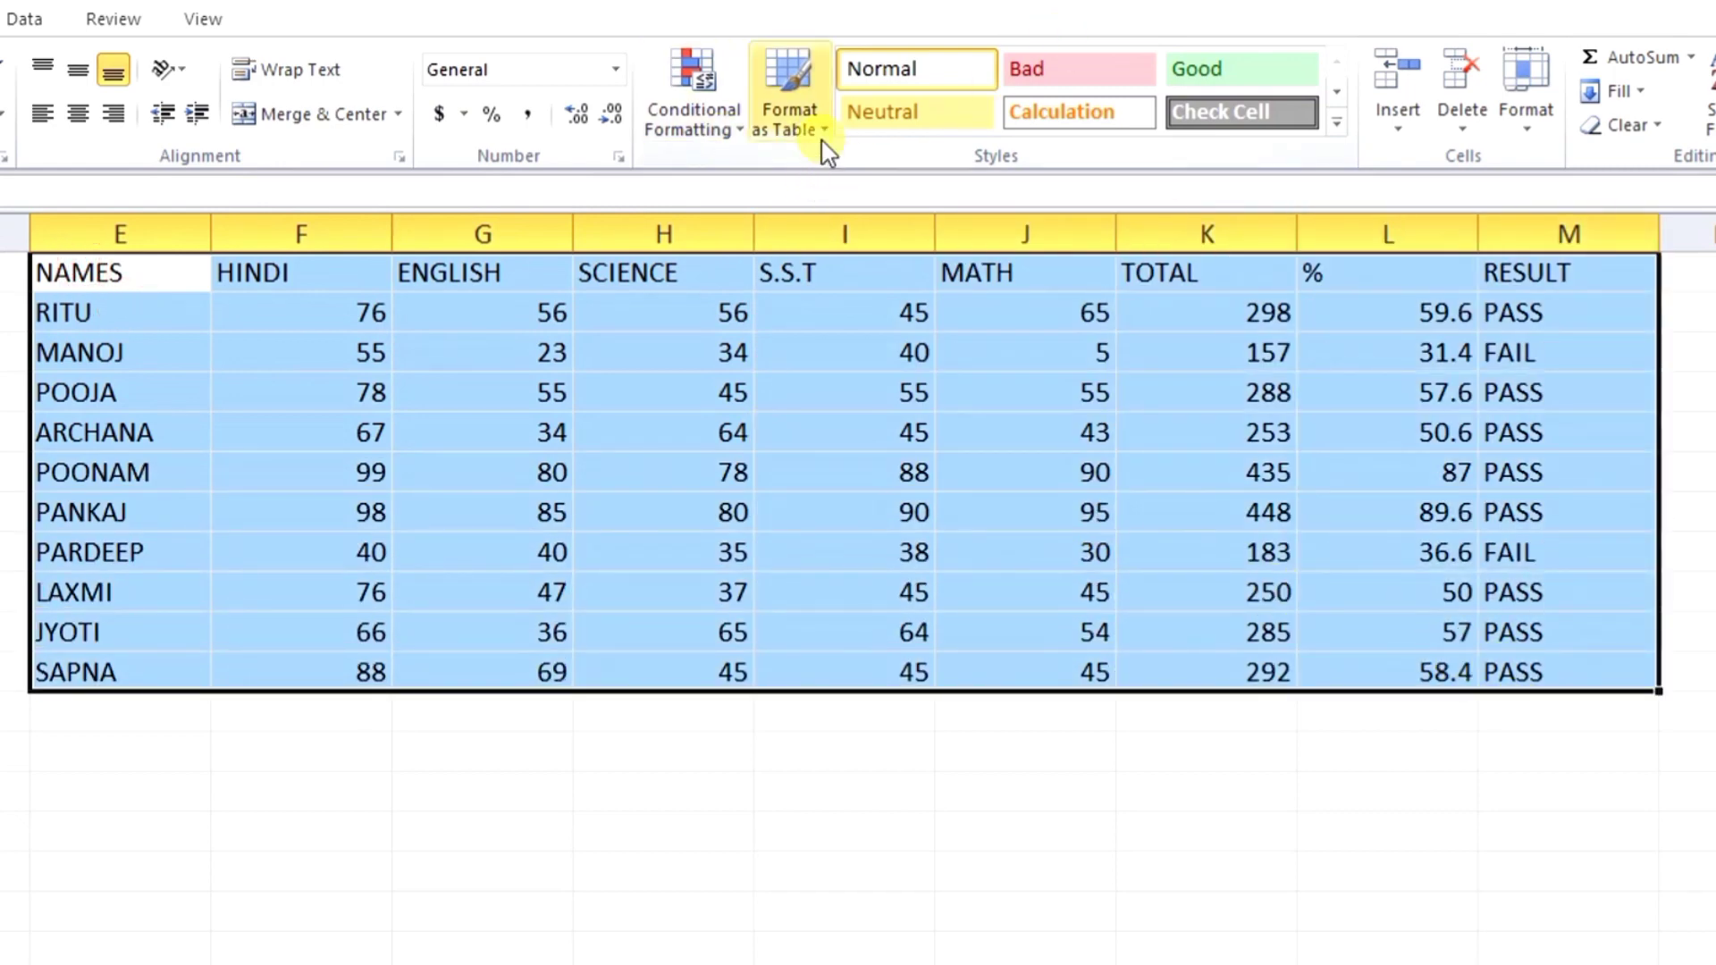
click(796, 126)
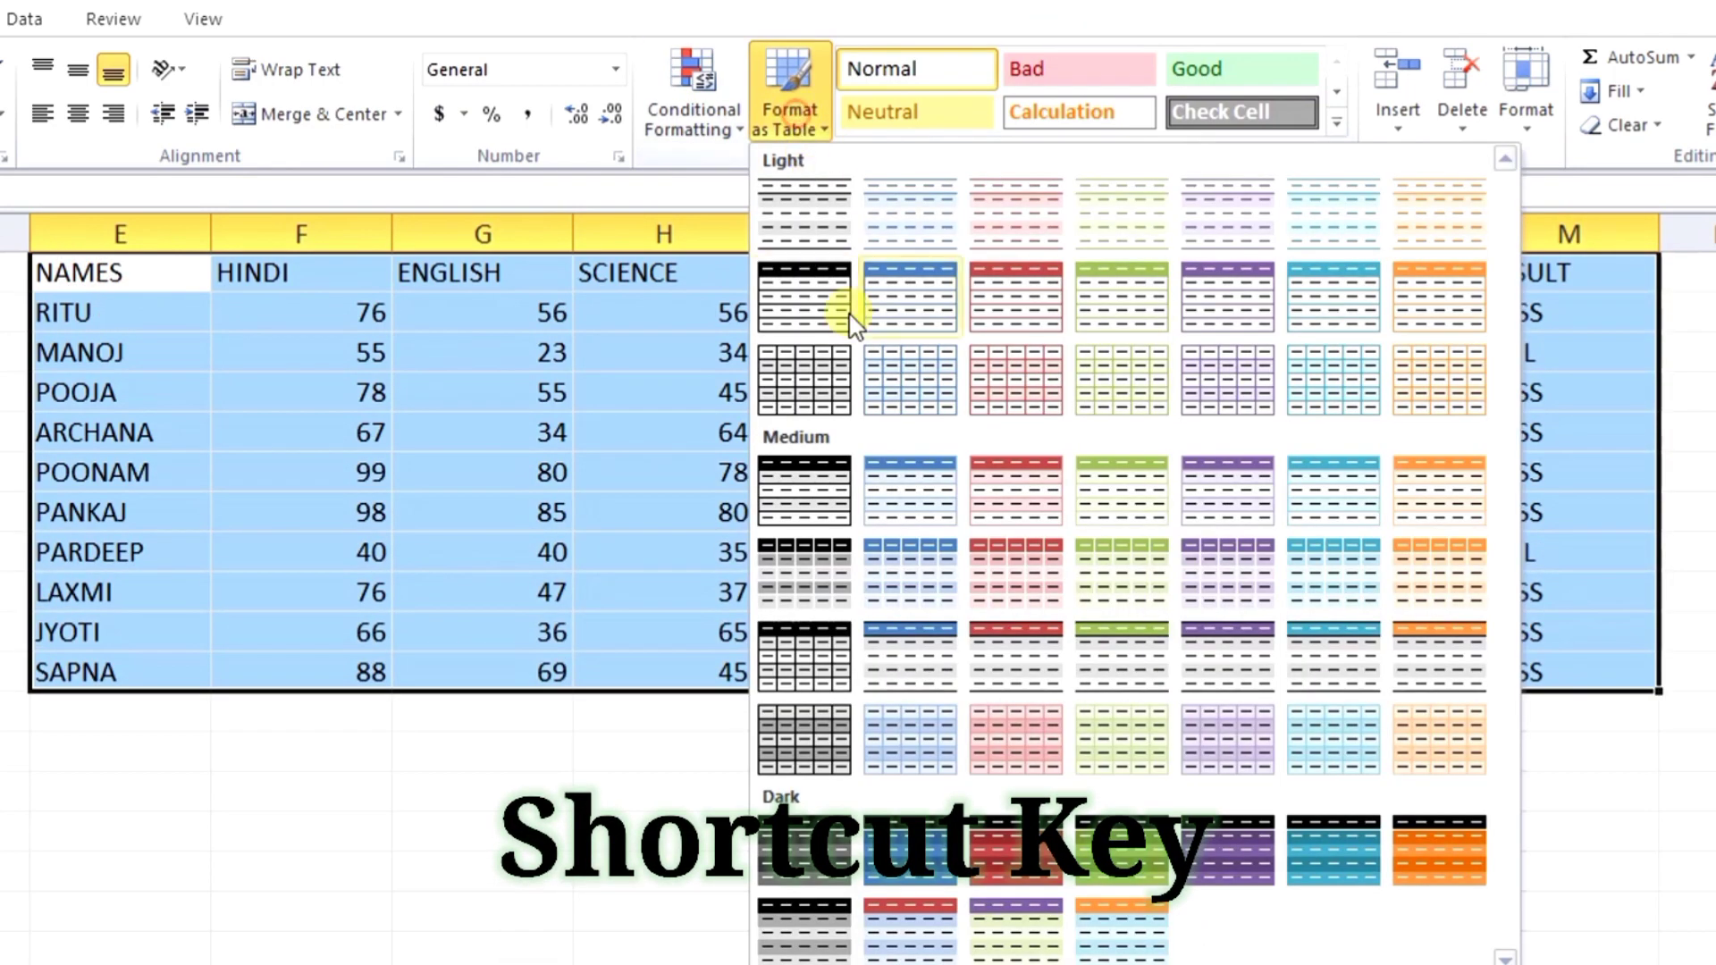
key(Escape)
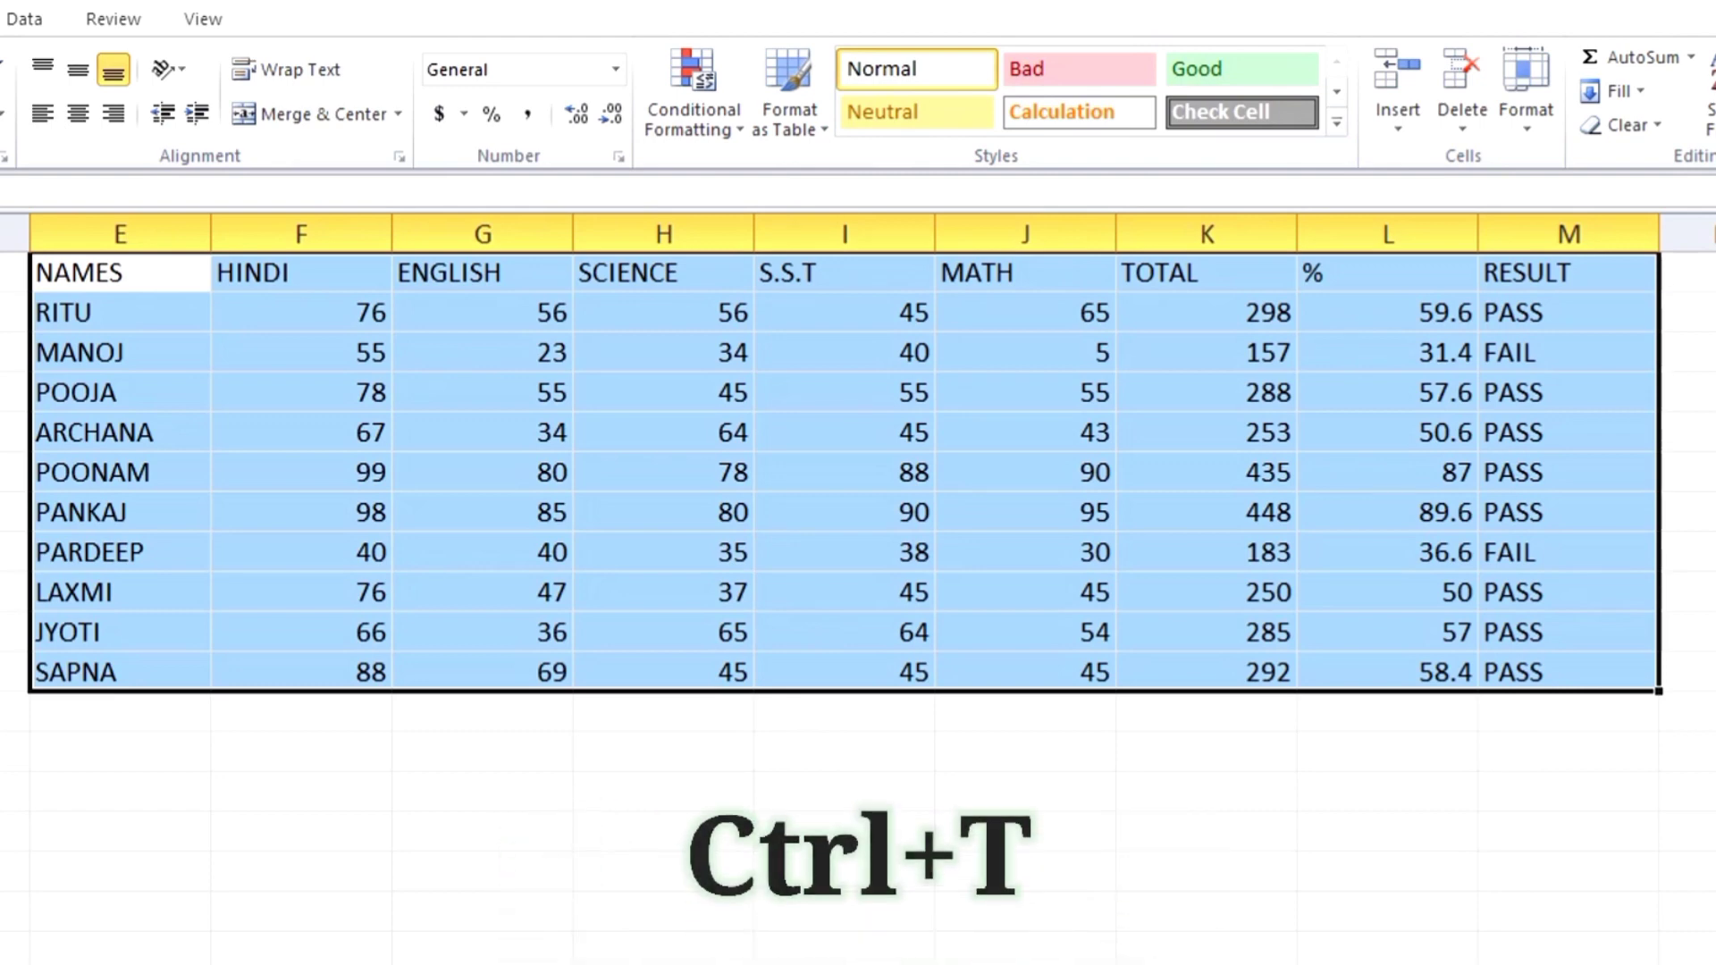
key(ctrl+t)
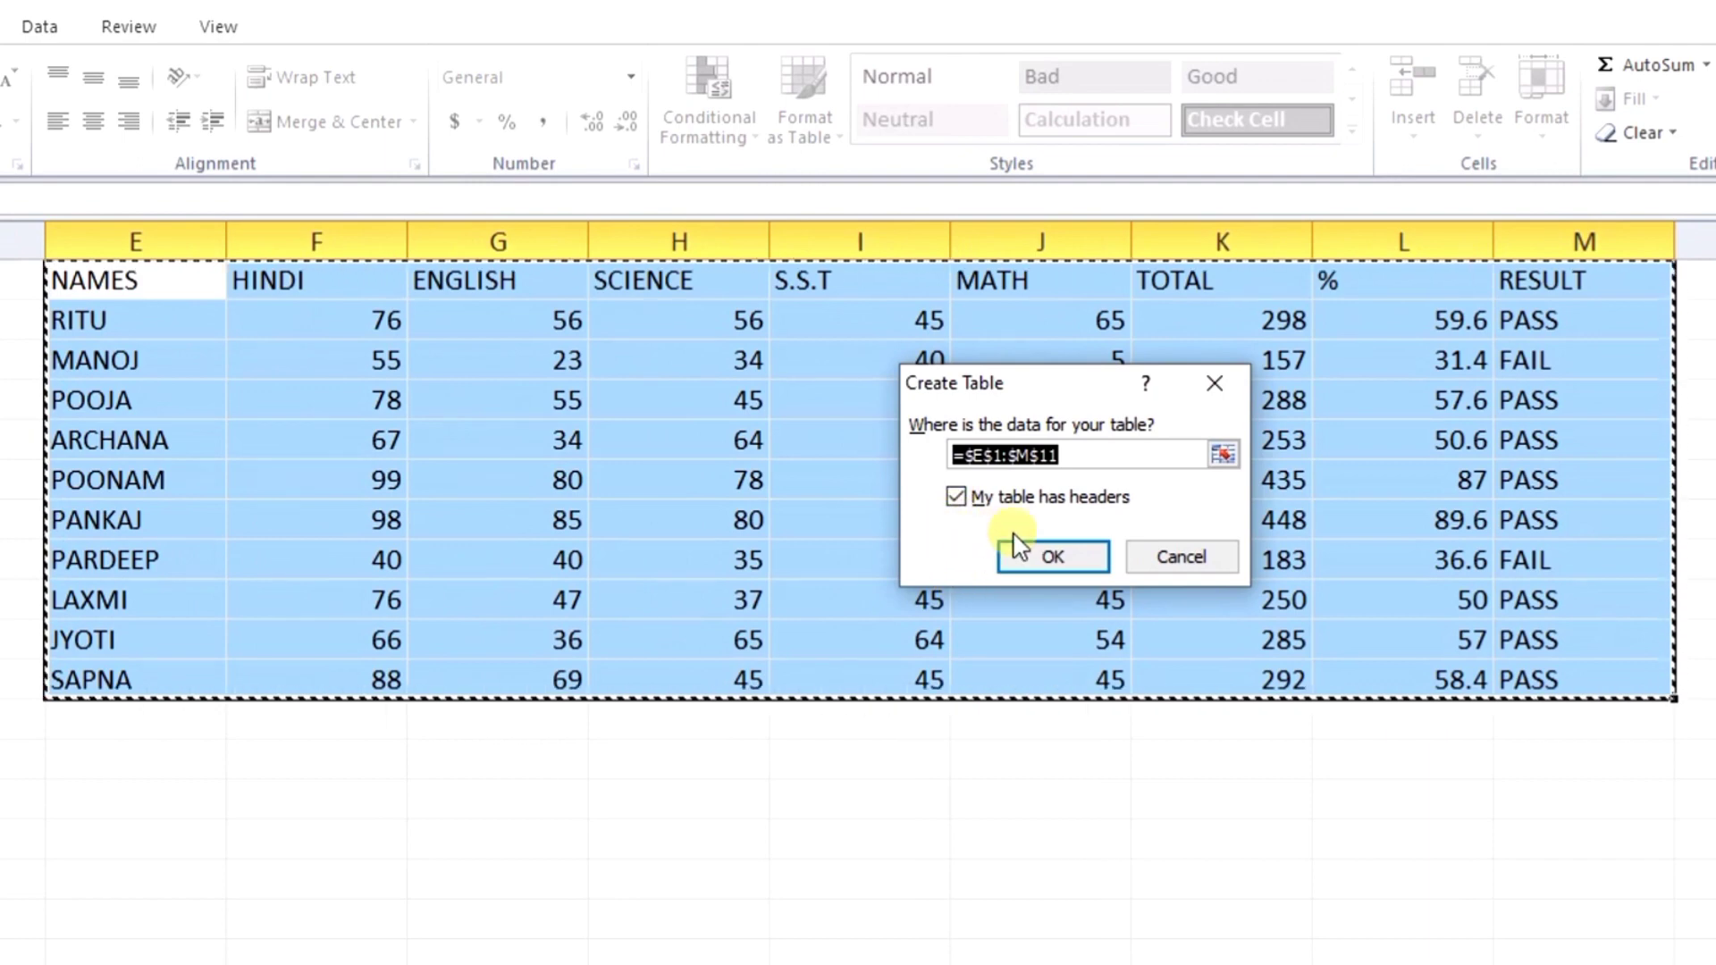
click(1077, 557)
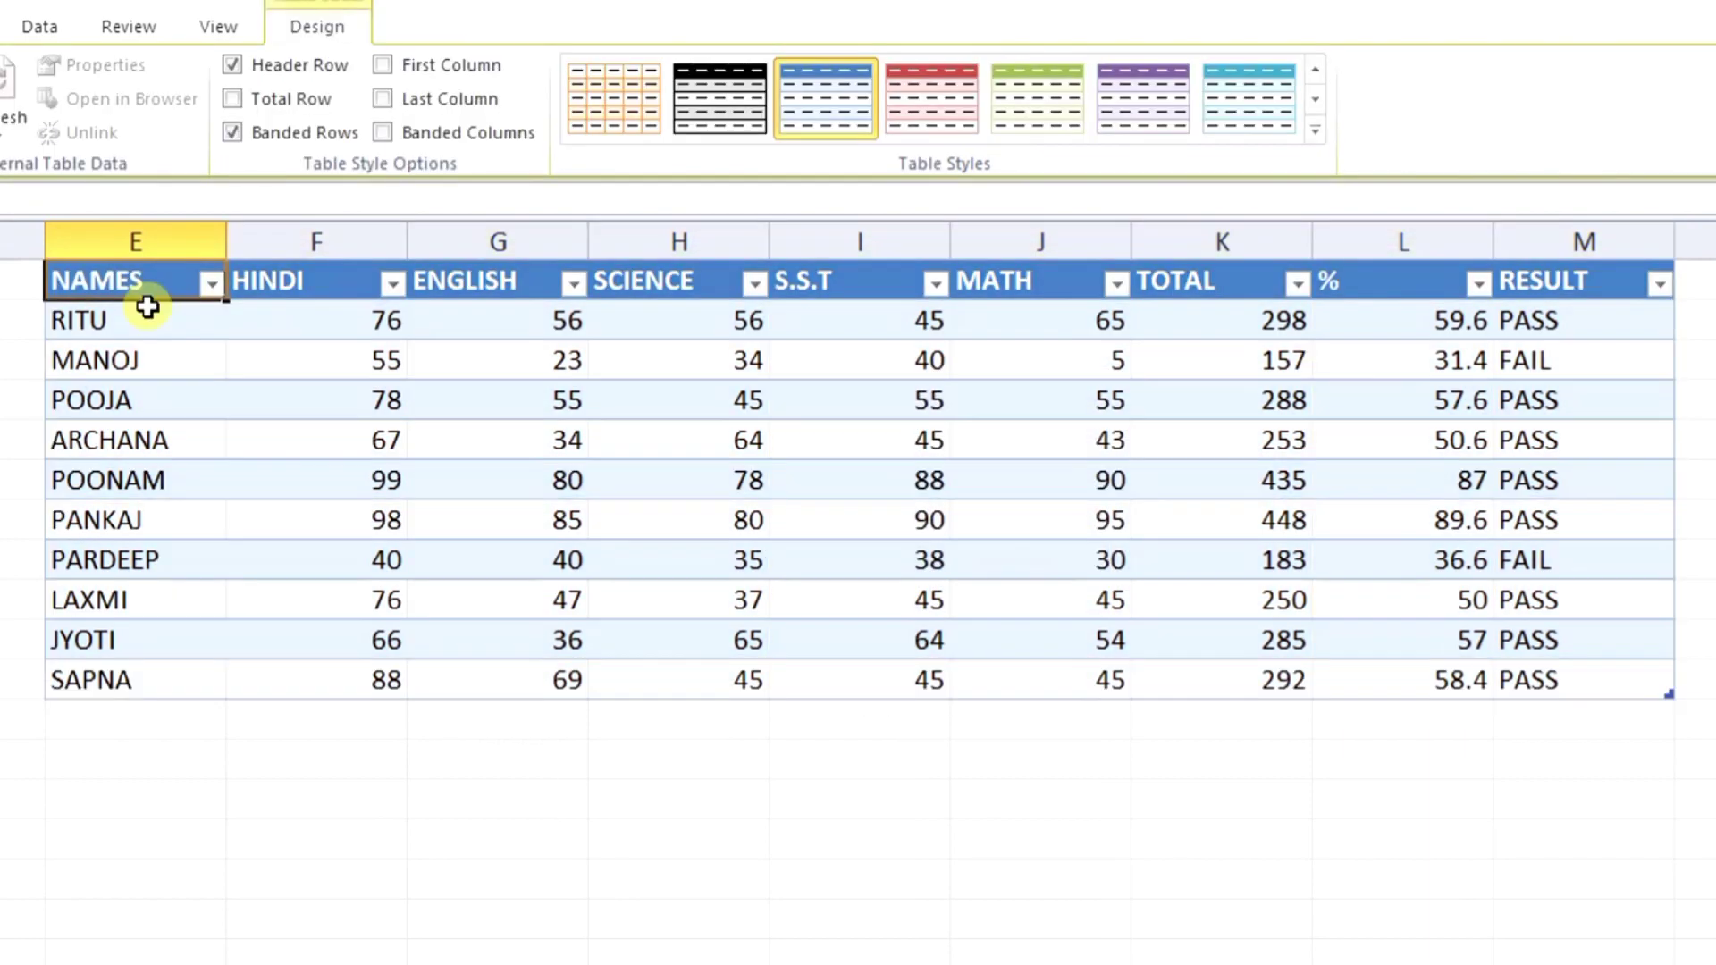
Check the table's header cells, select the whole table, and undo its creation.
click(313, 274)
click(474, 289)
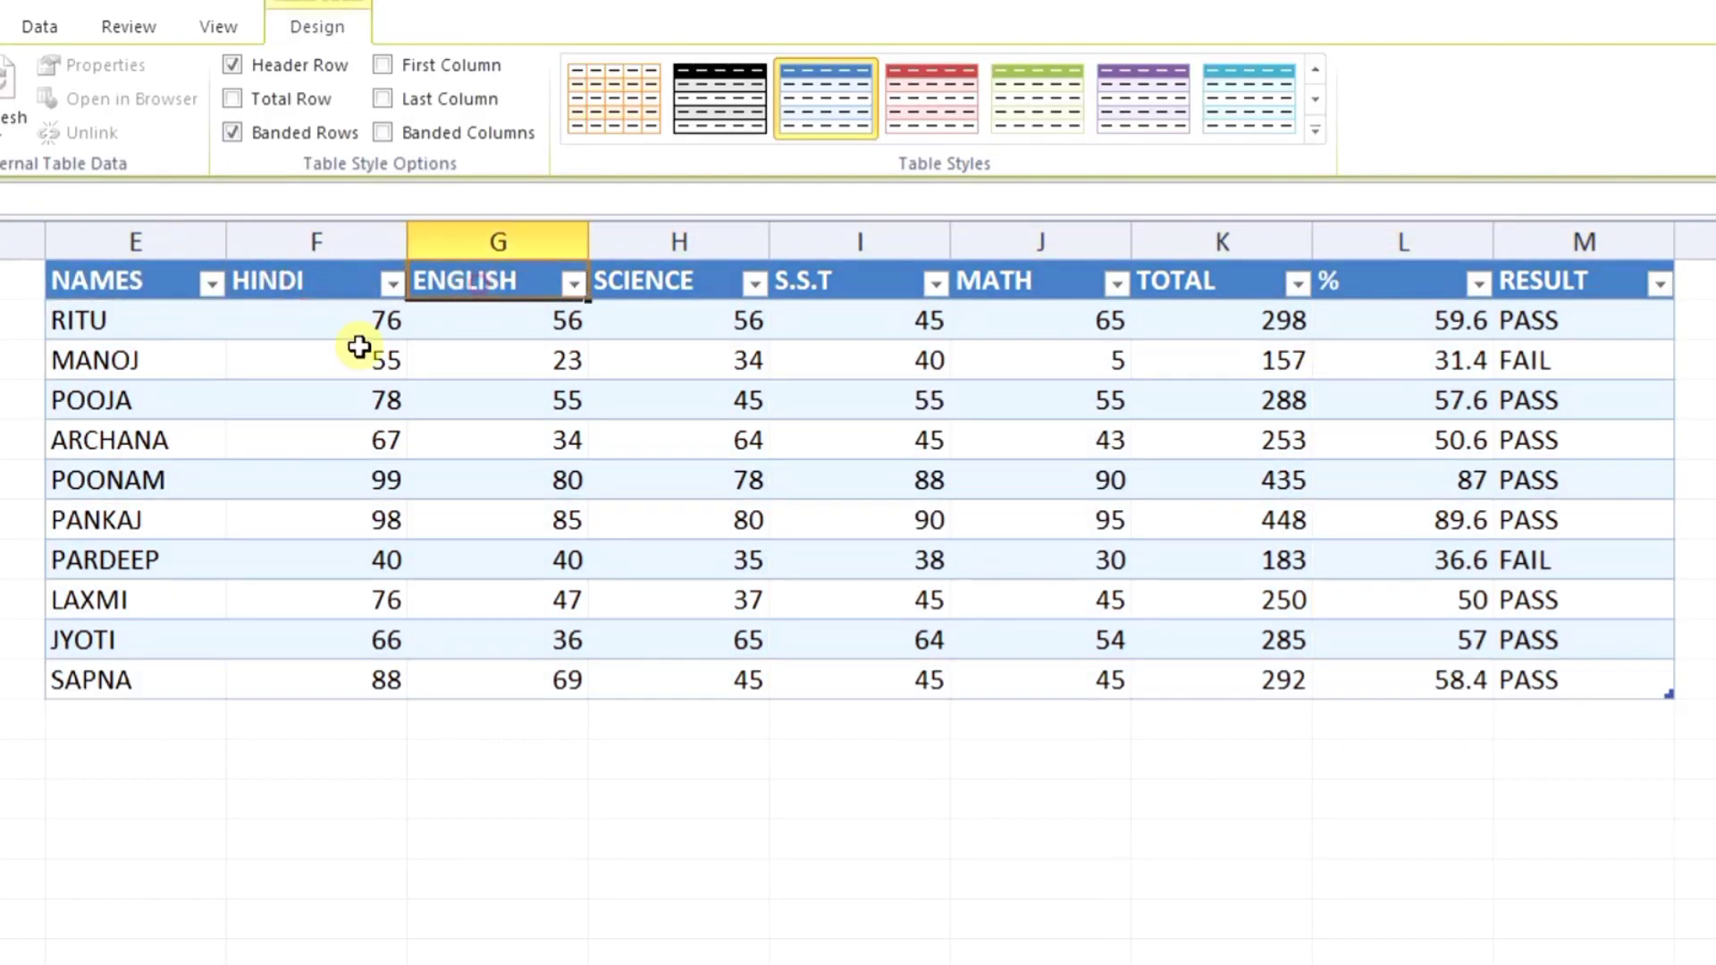
click(78, 283)
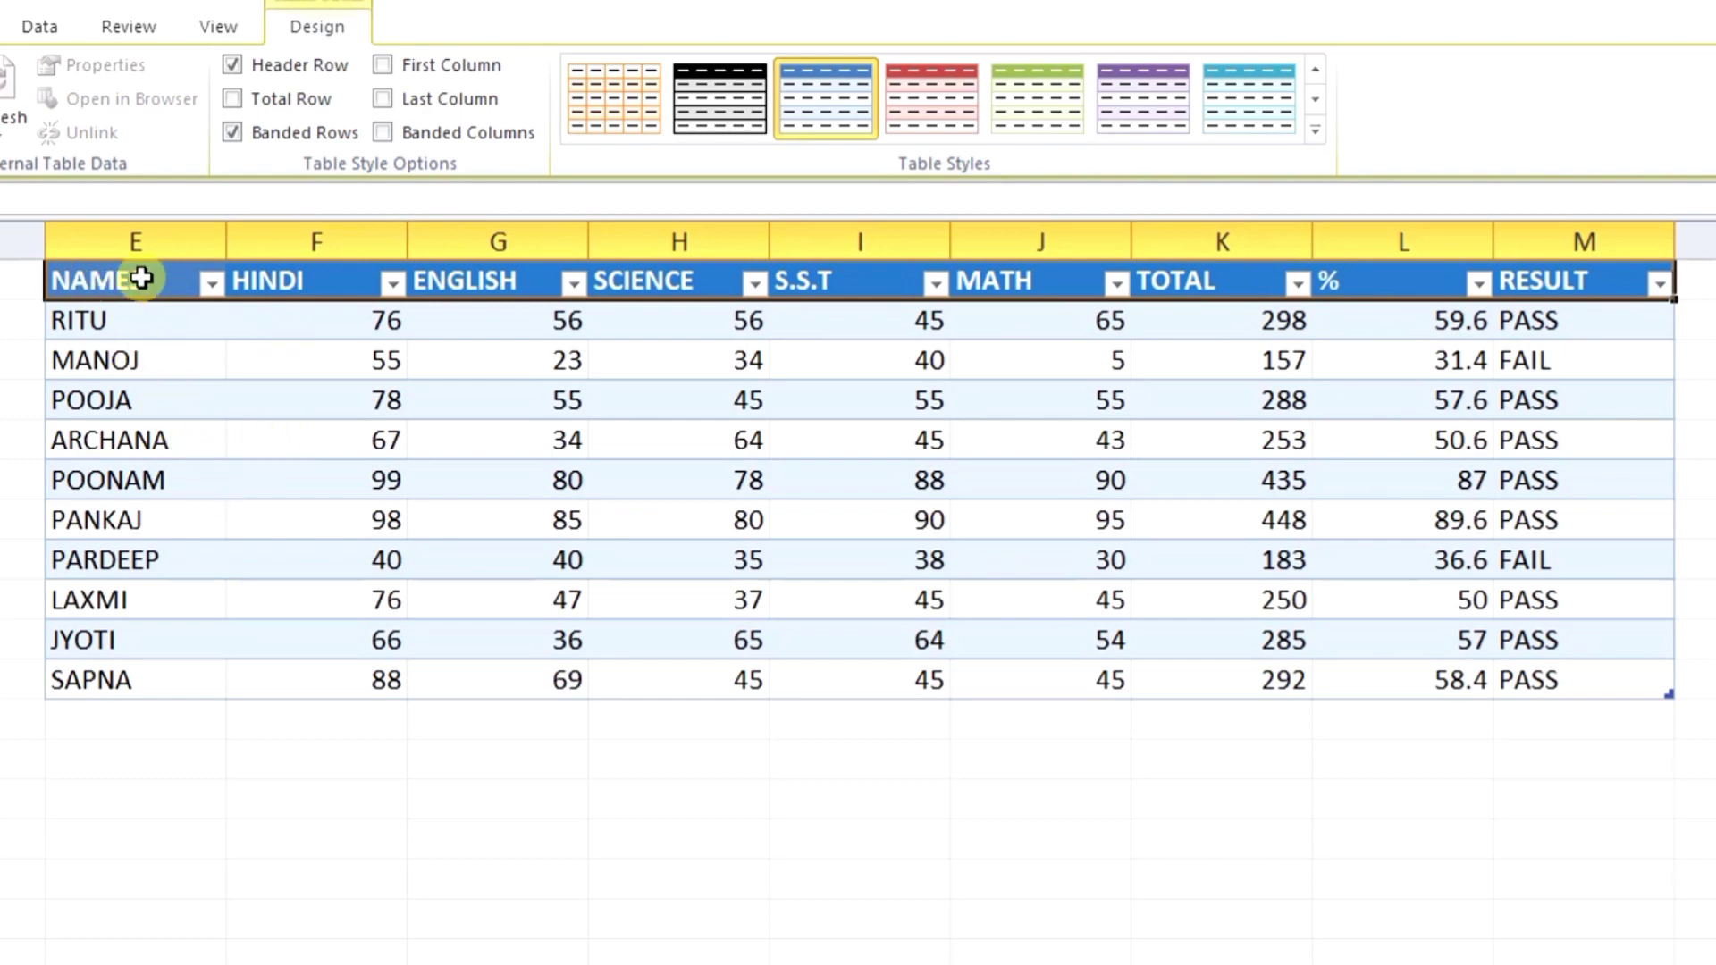
drag(137, 277, 1571, 693)
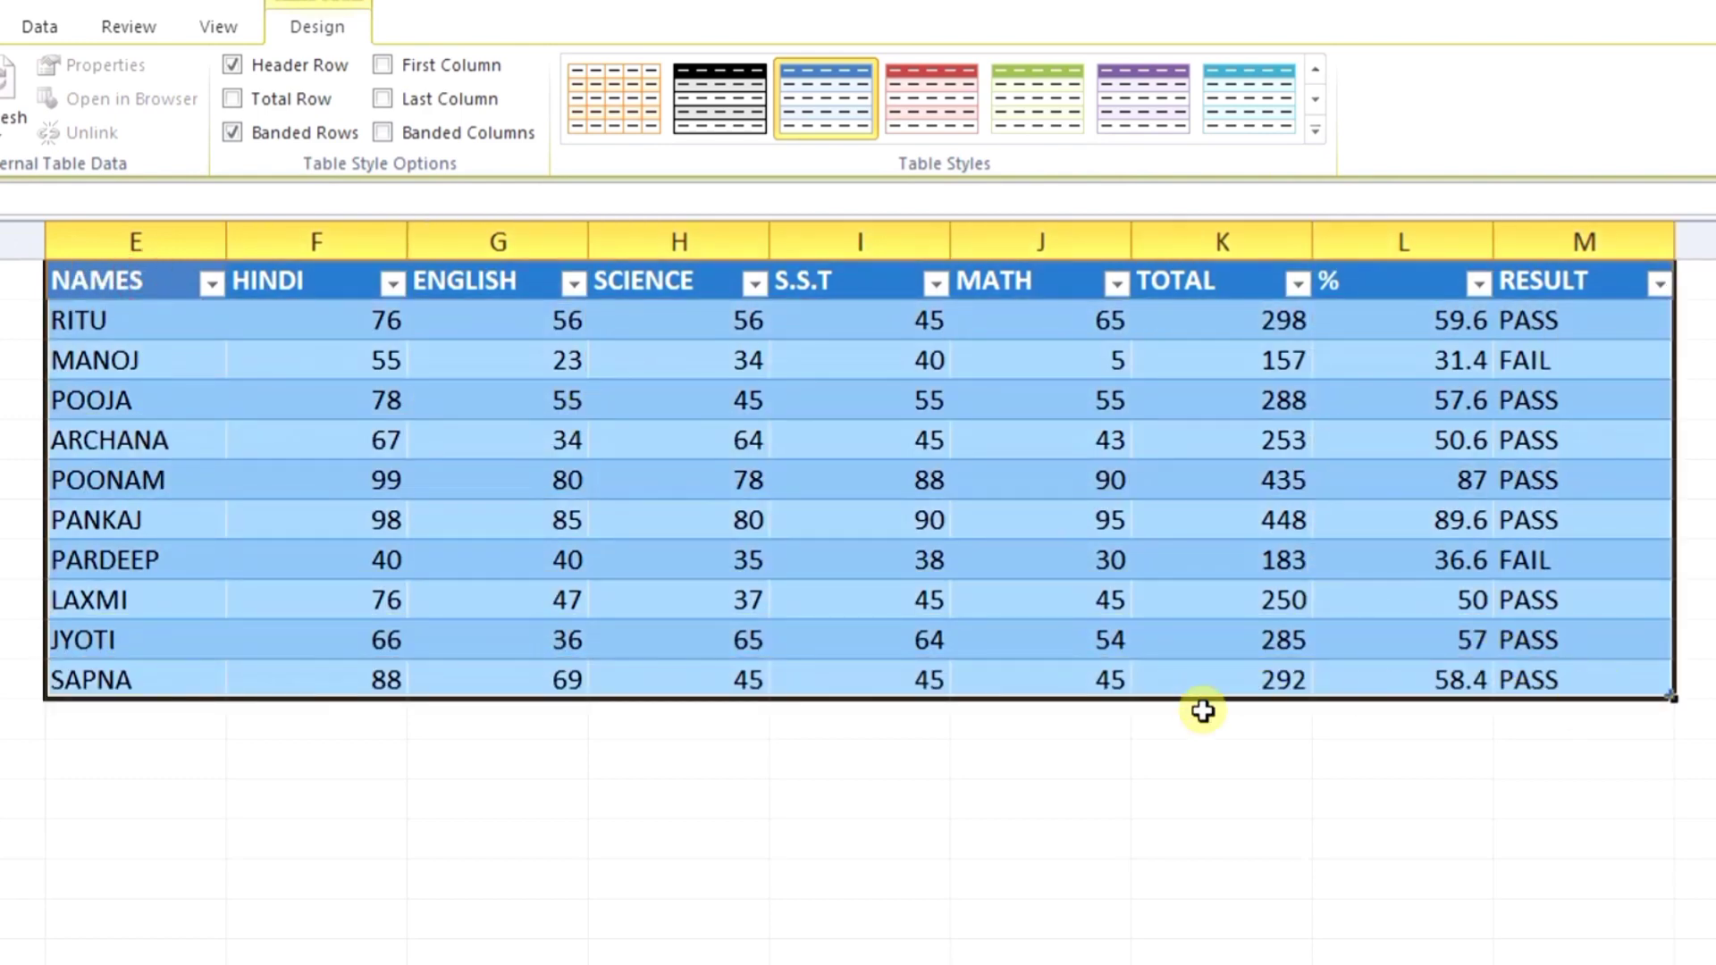
key(ctrl+z)
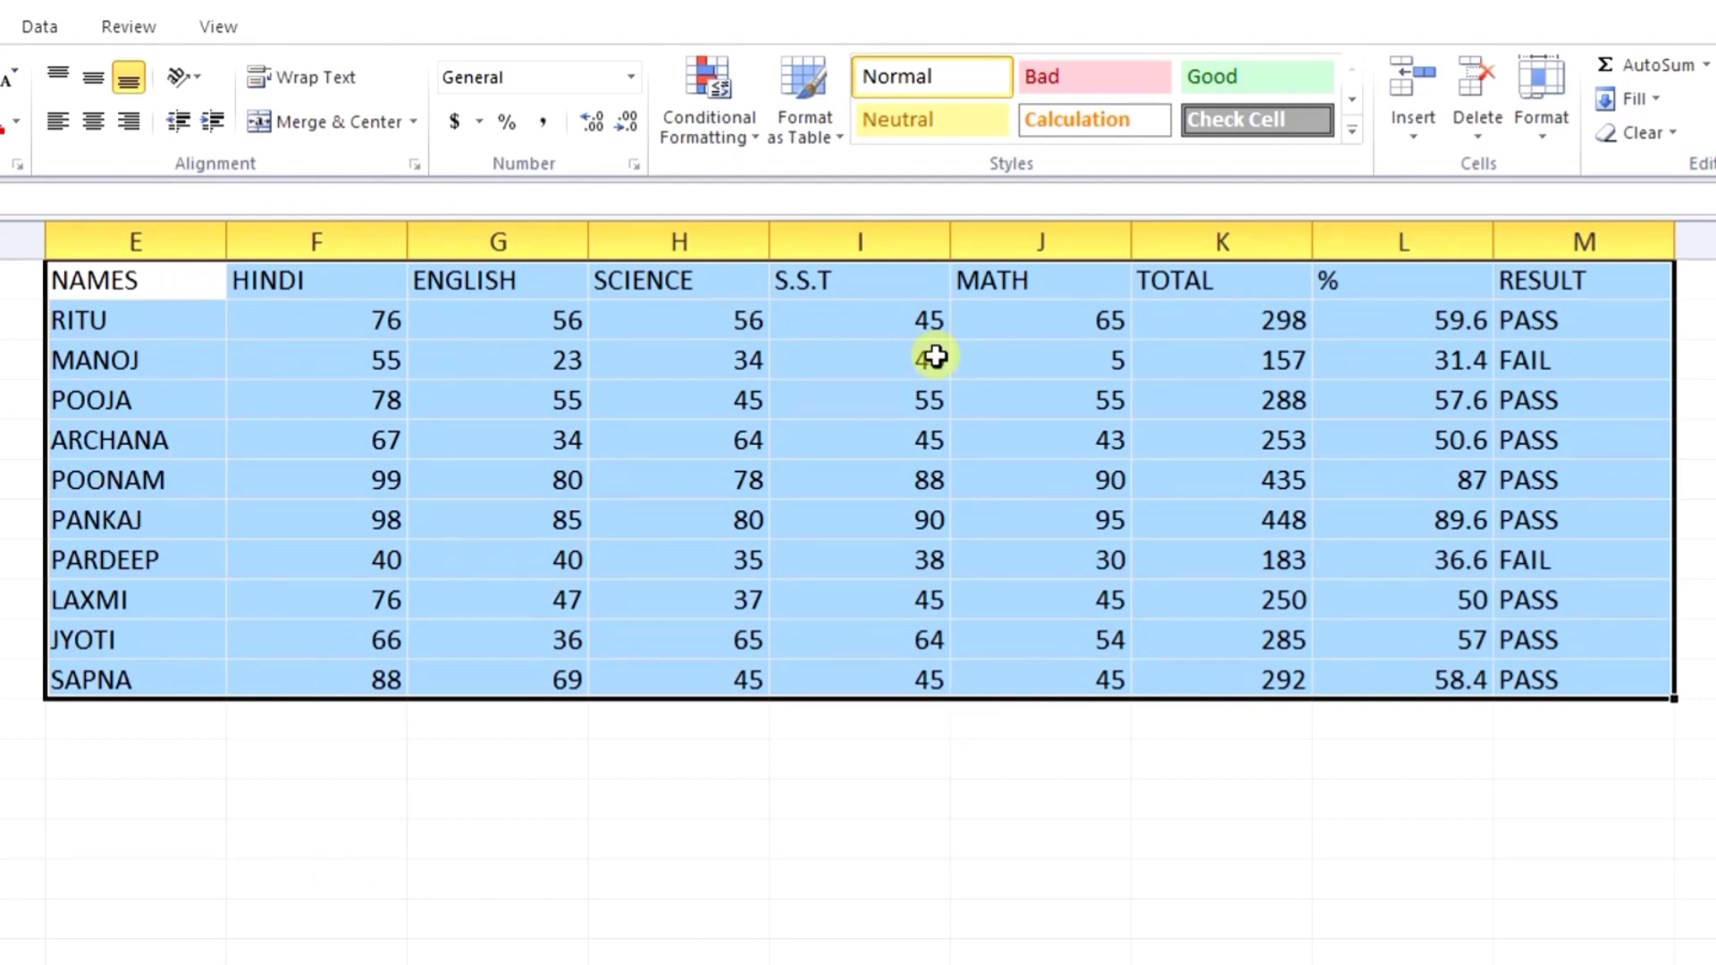
Create a table from E1:M11 with the option for existing headers turned off.
key(ctrl+t)
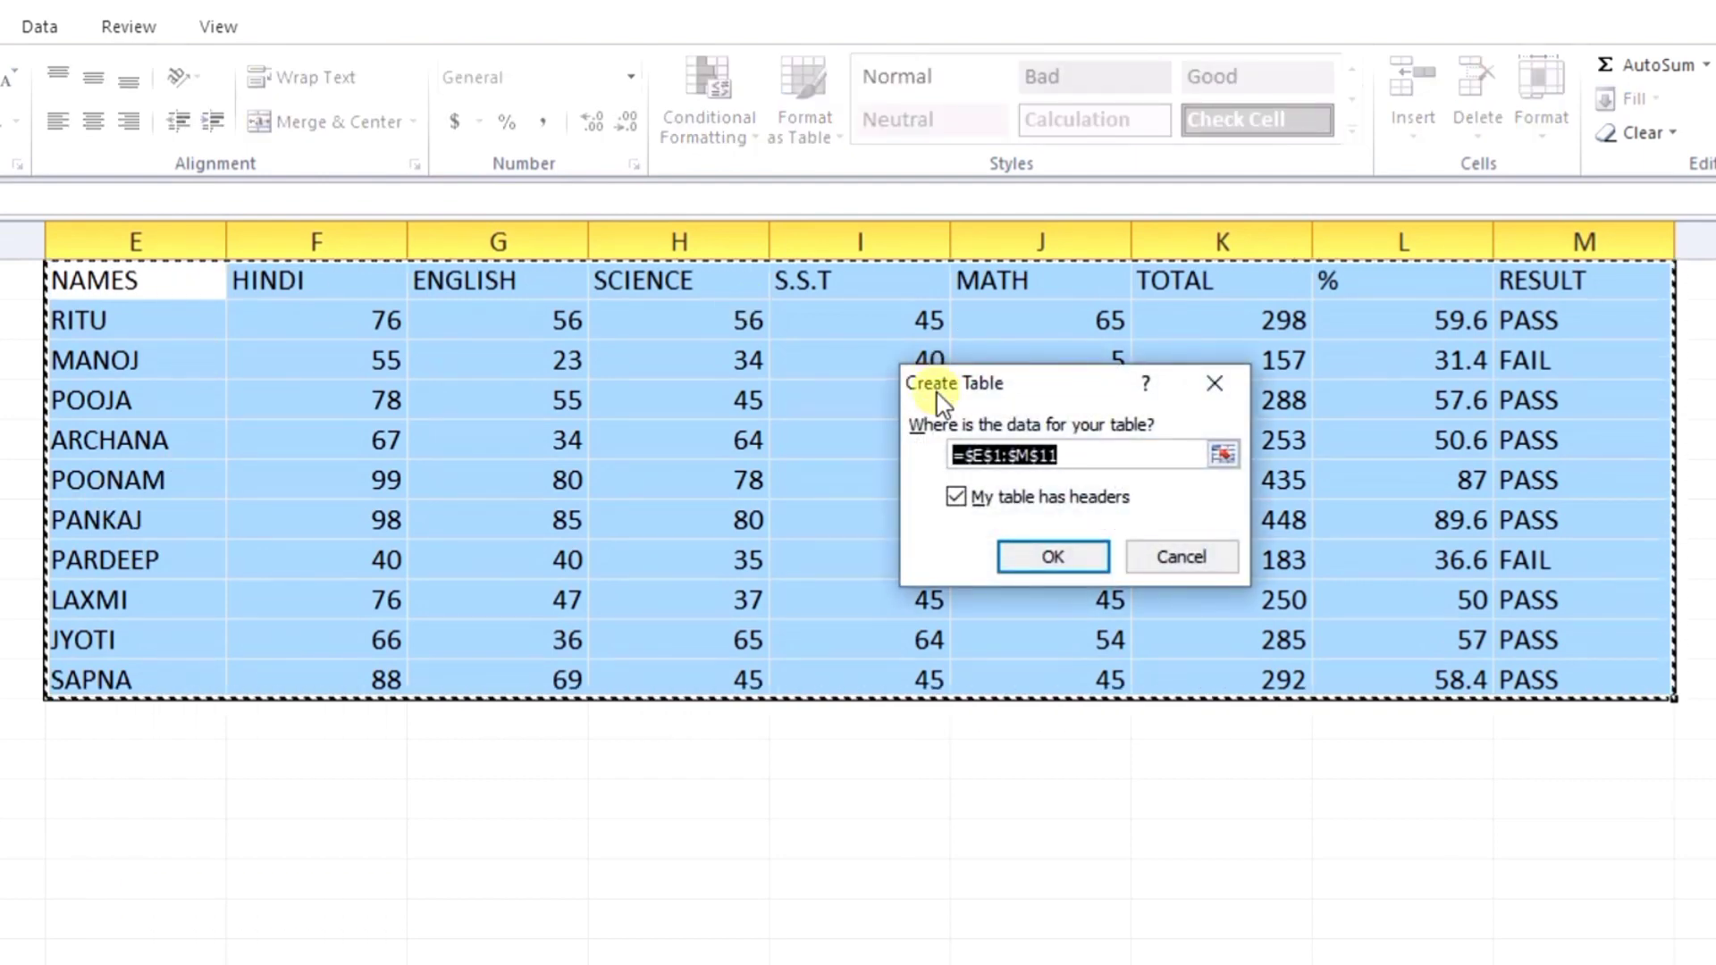
click(963, 506)
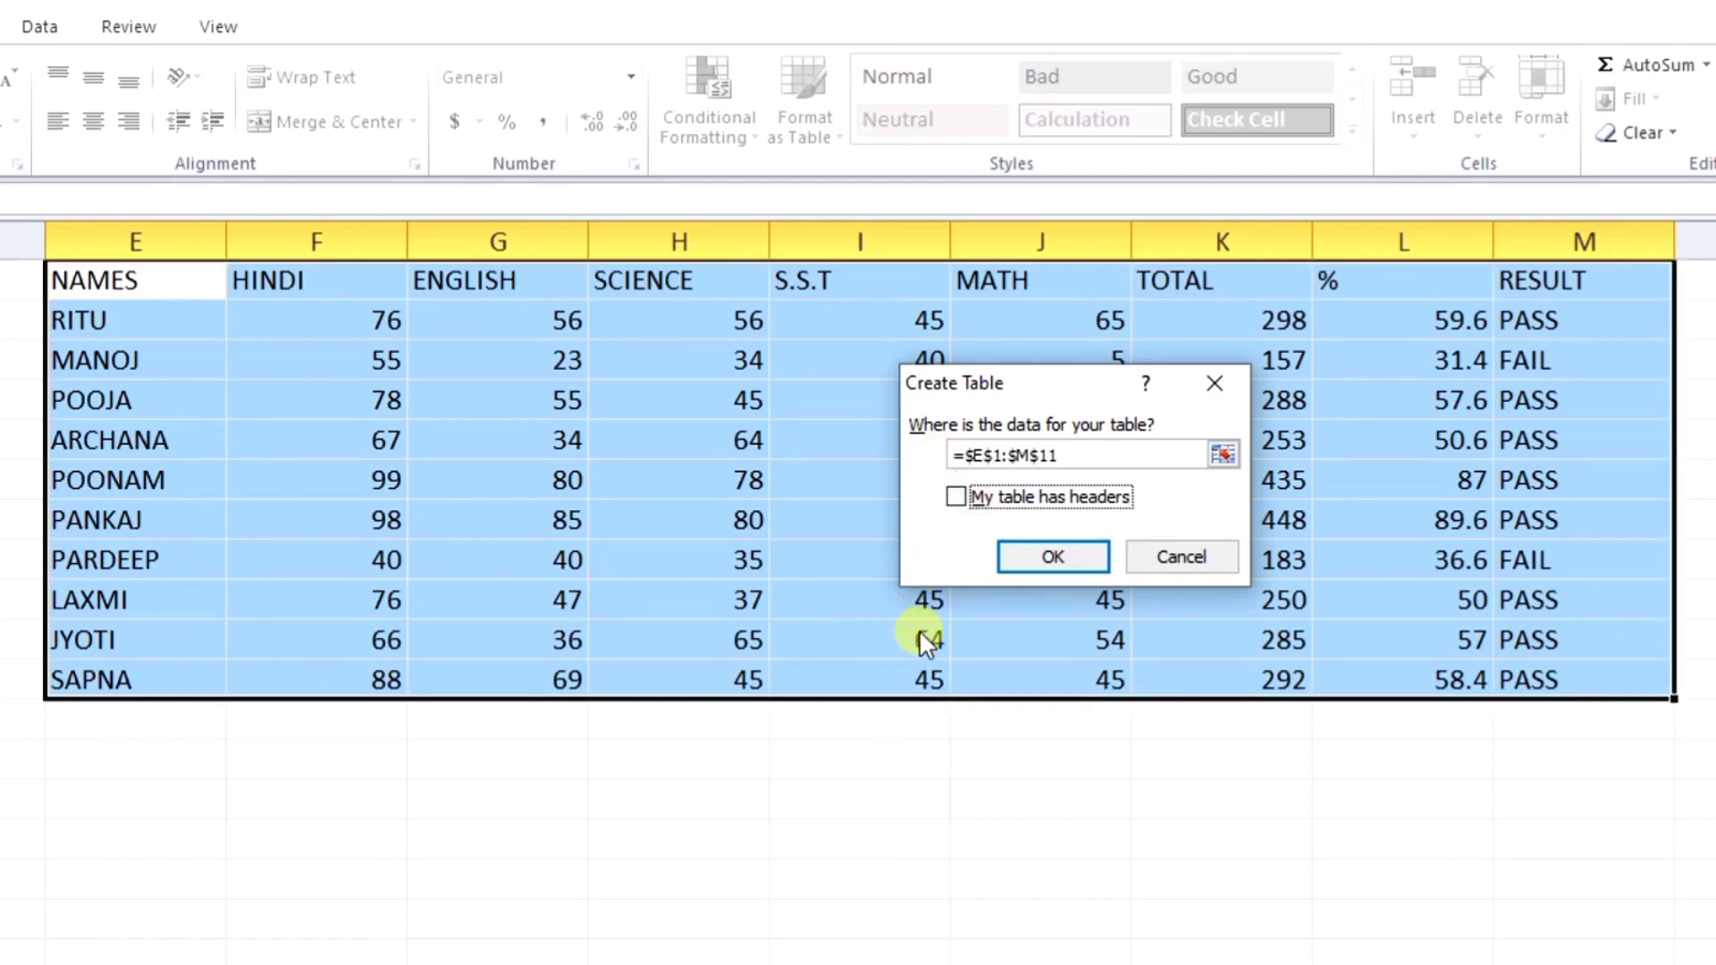
click(1050, 560)
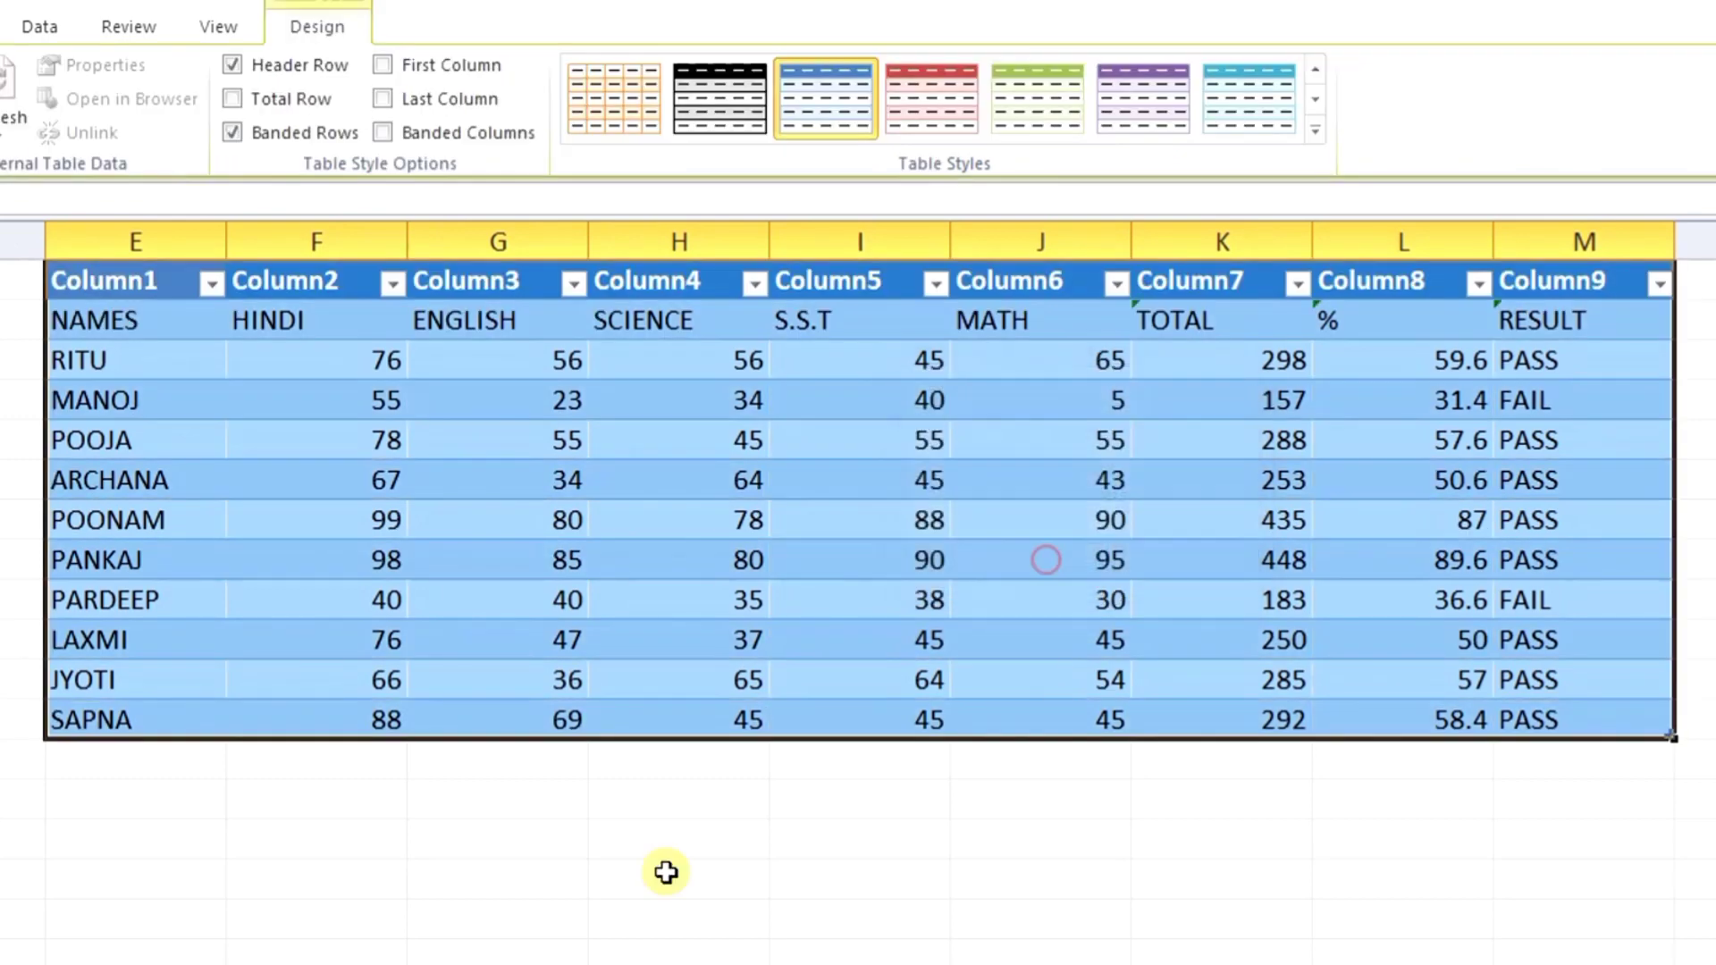
Check the generated column headers above the original heading row, and undo the table creation.
click(101, 281)
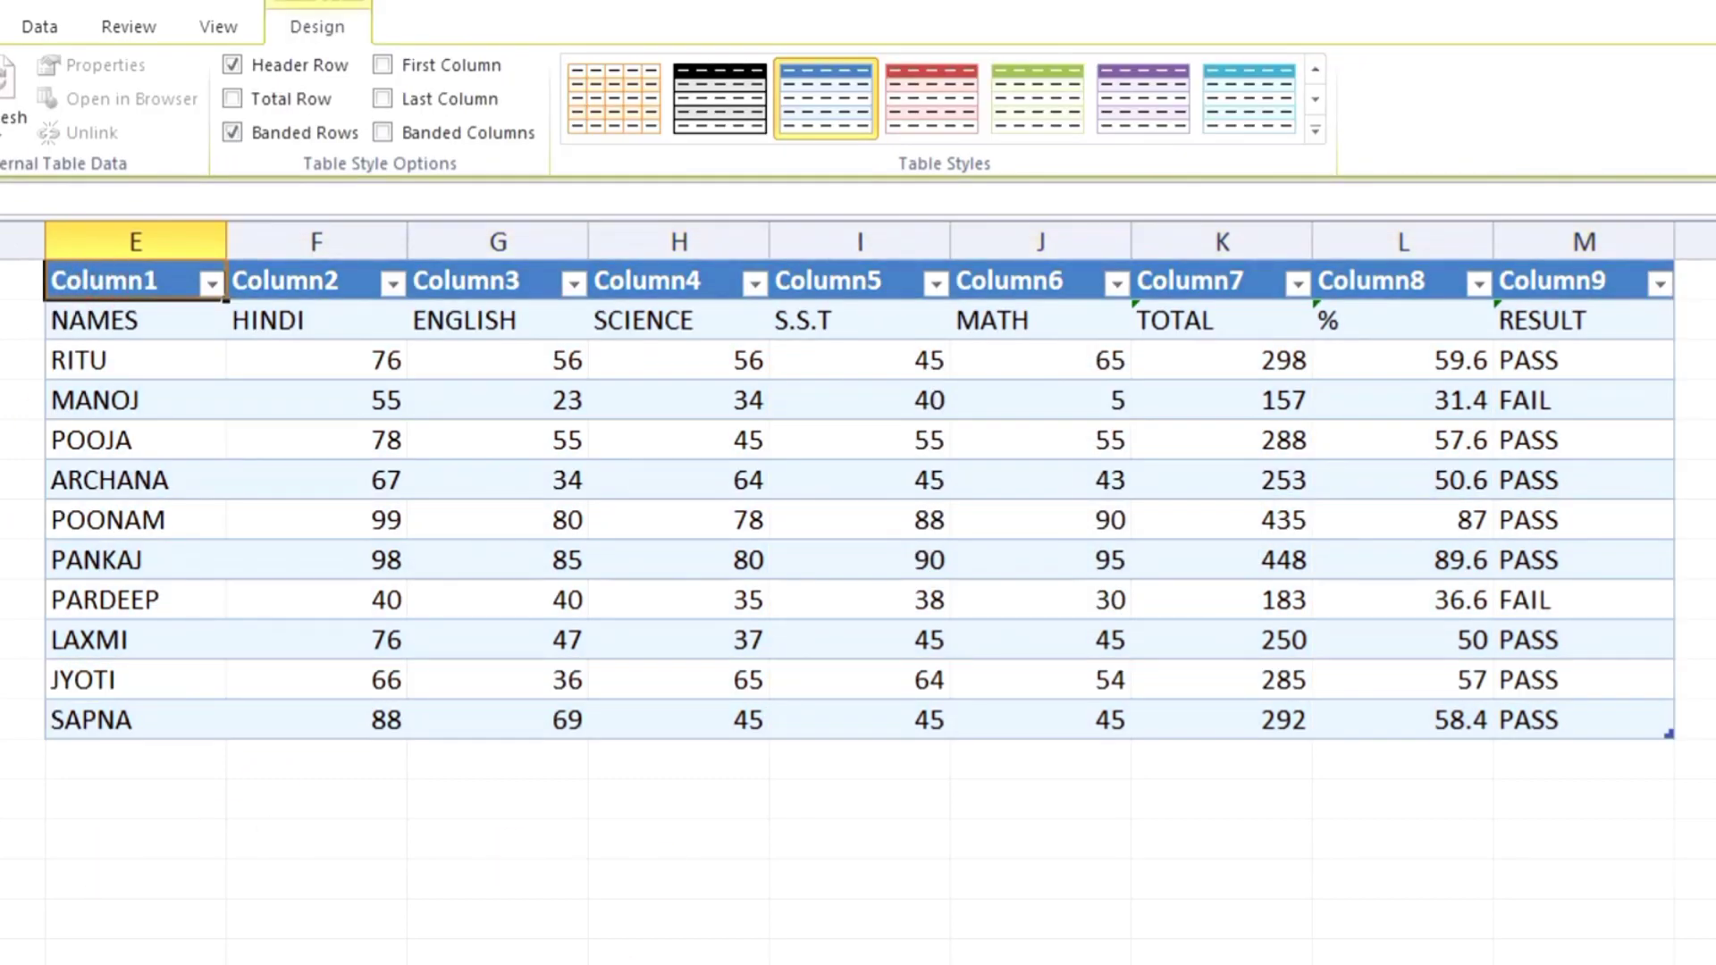
click(7, 280)
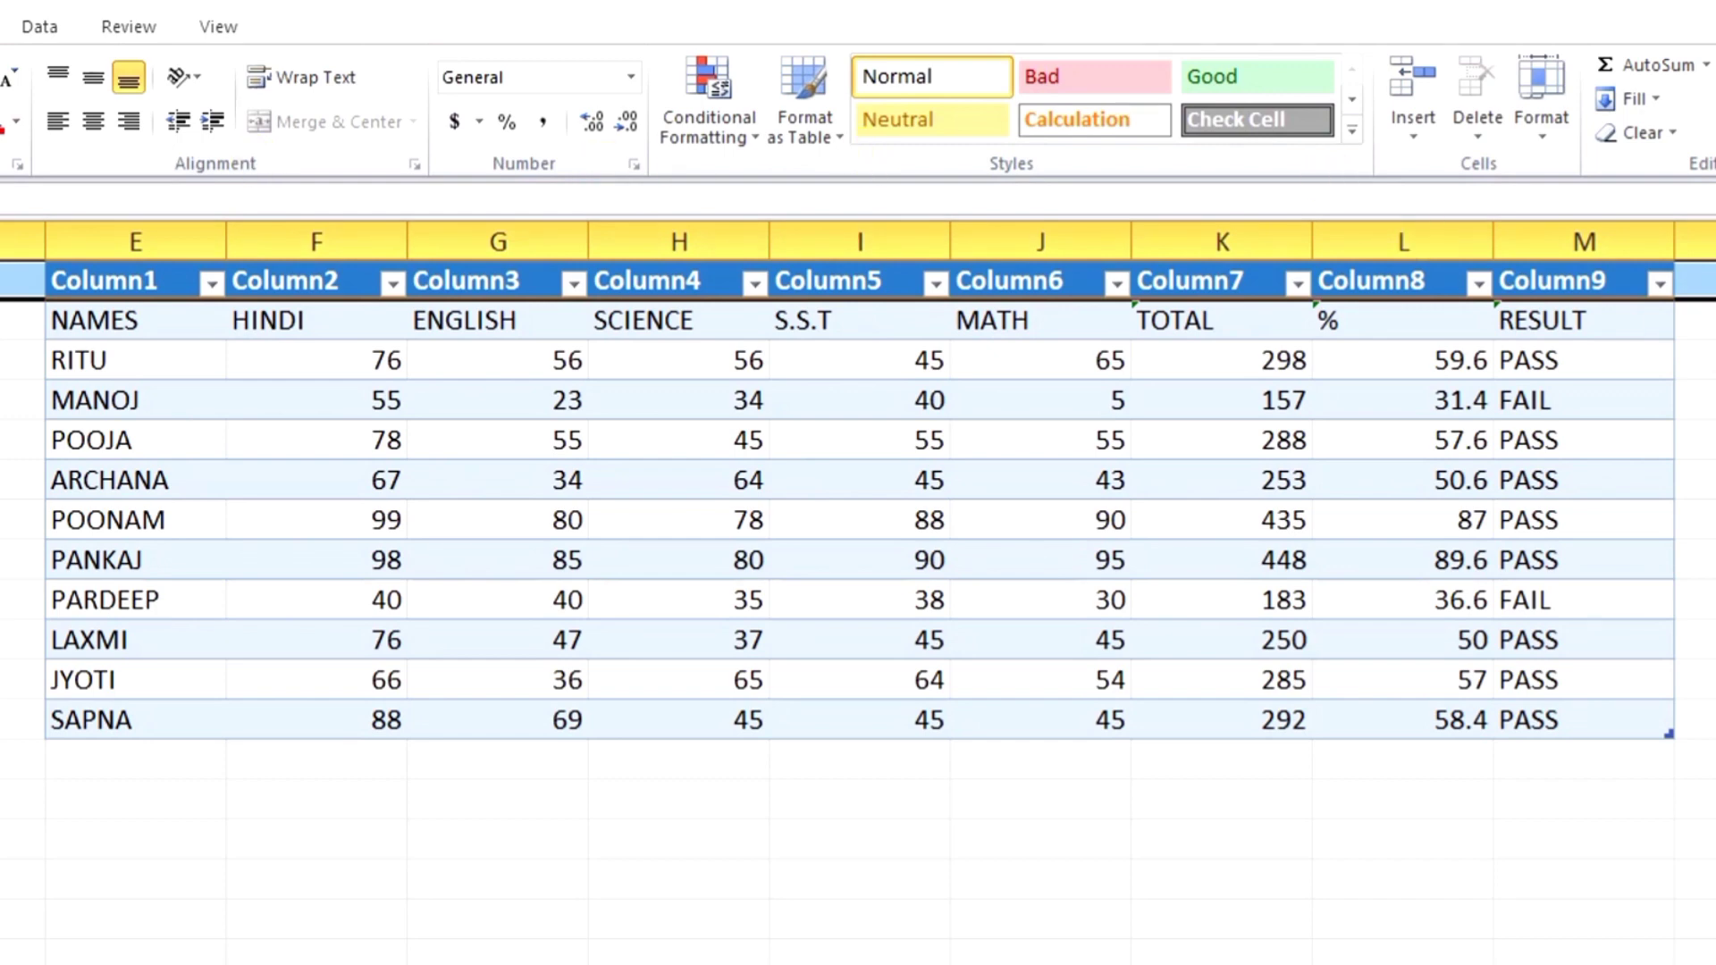
click(105, 280)
click(326, 282)
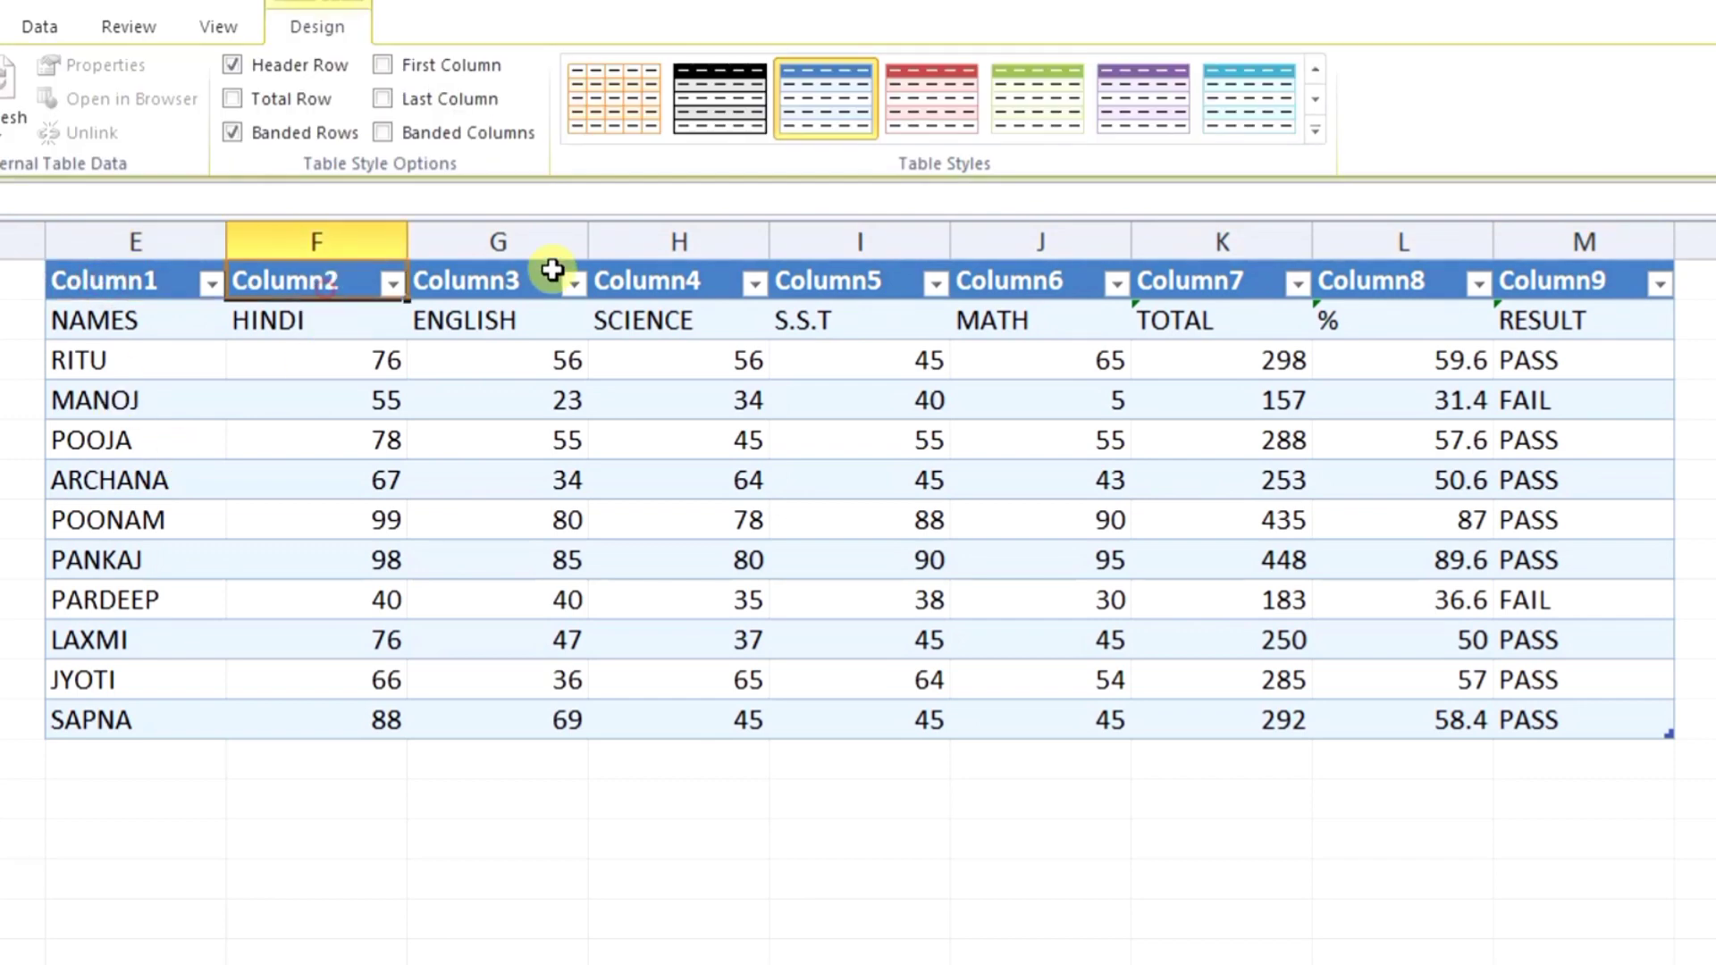
click(515, 280)
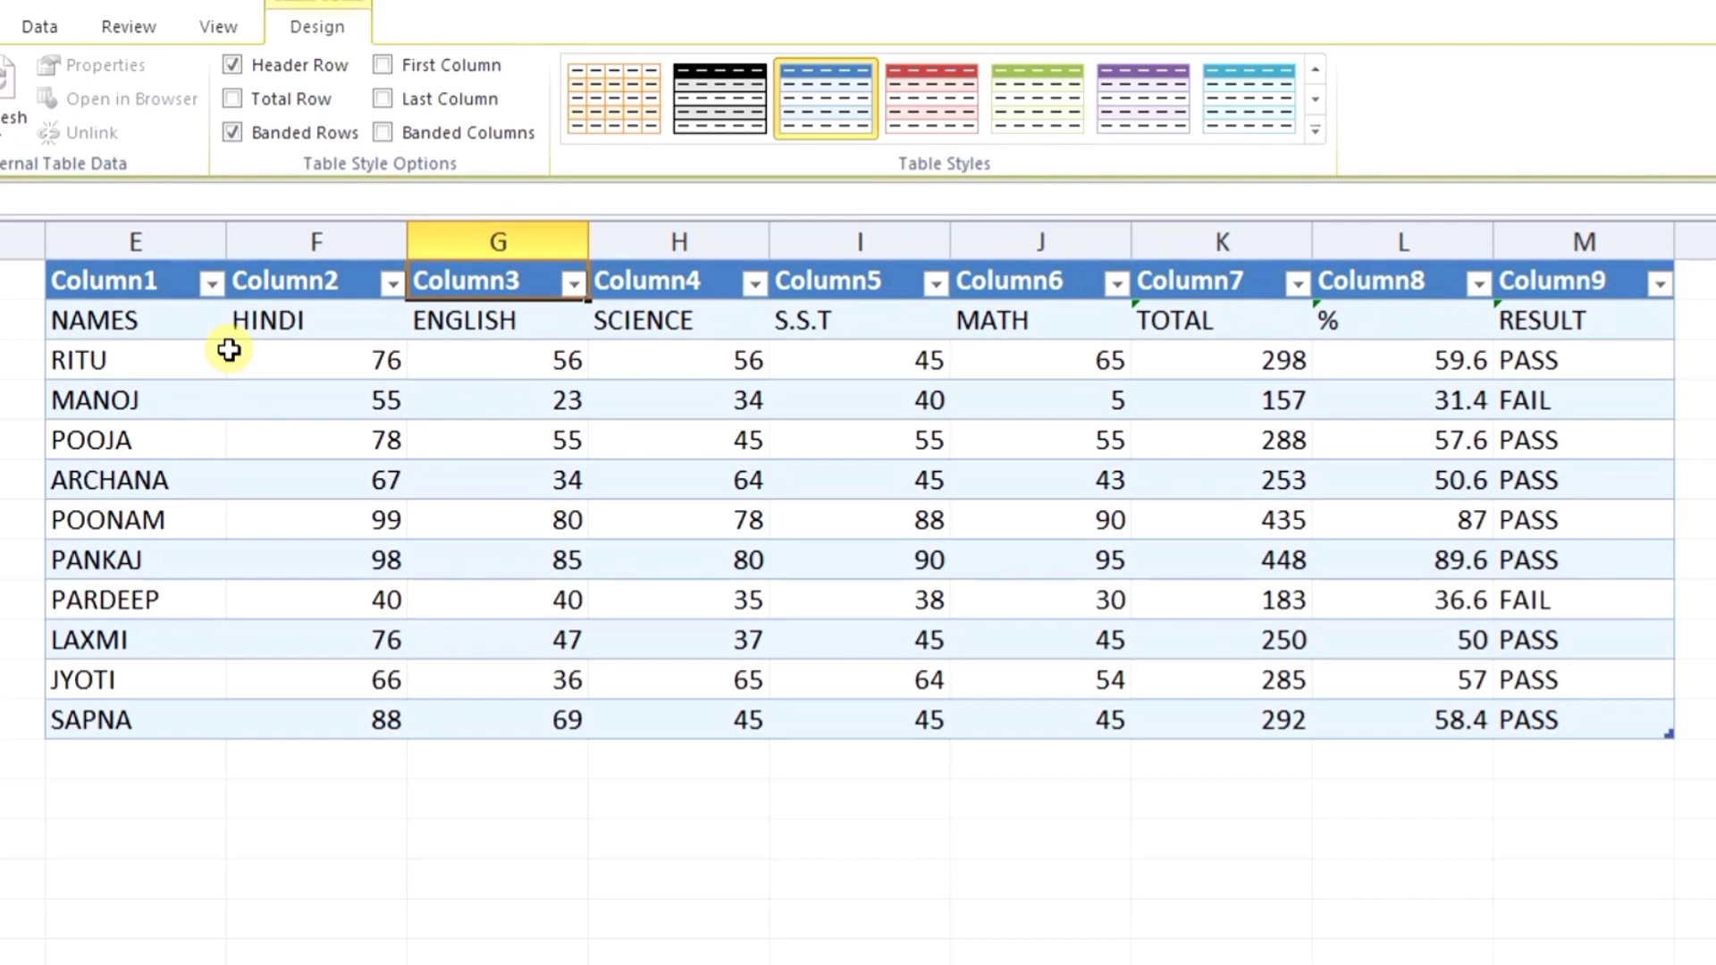
key(ctrl+z)
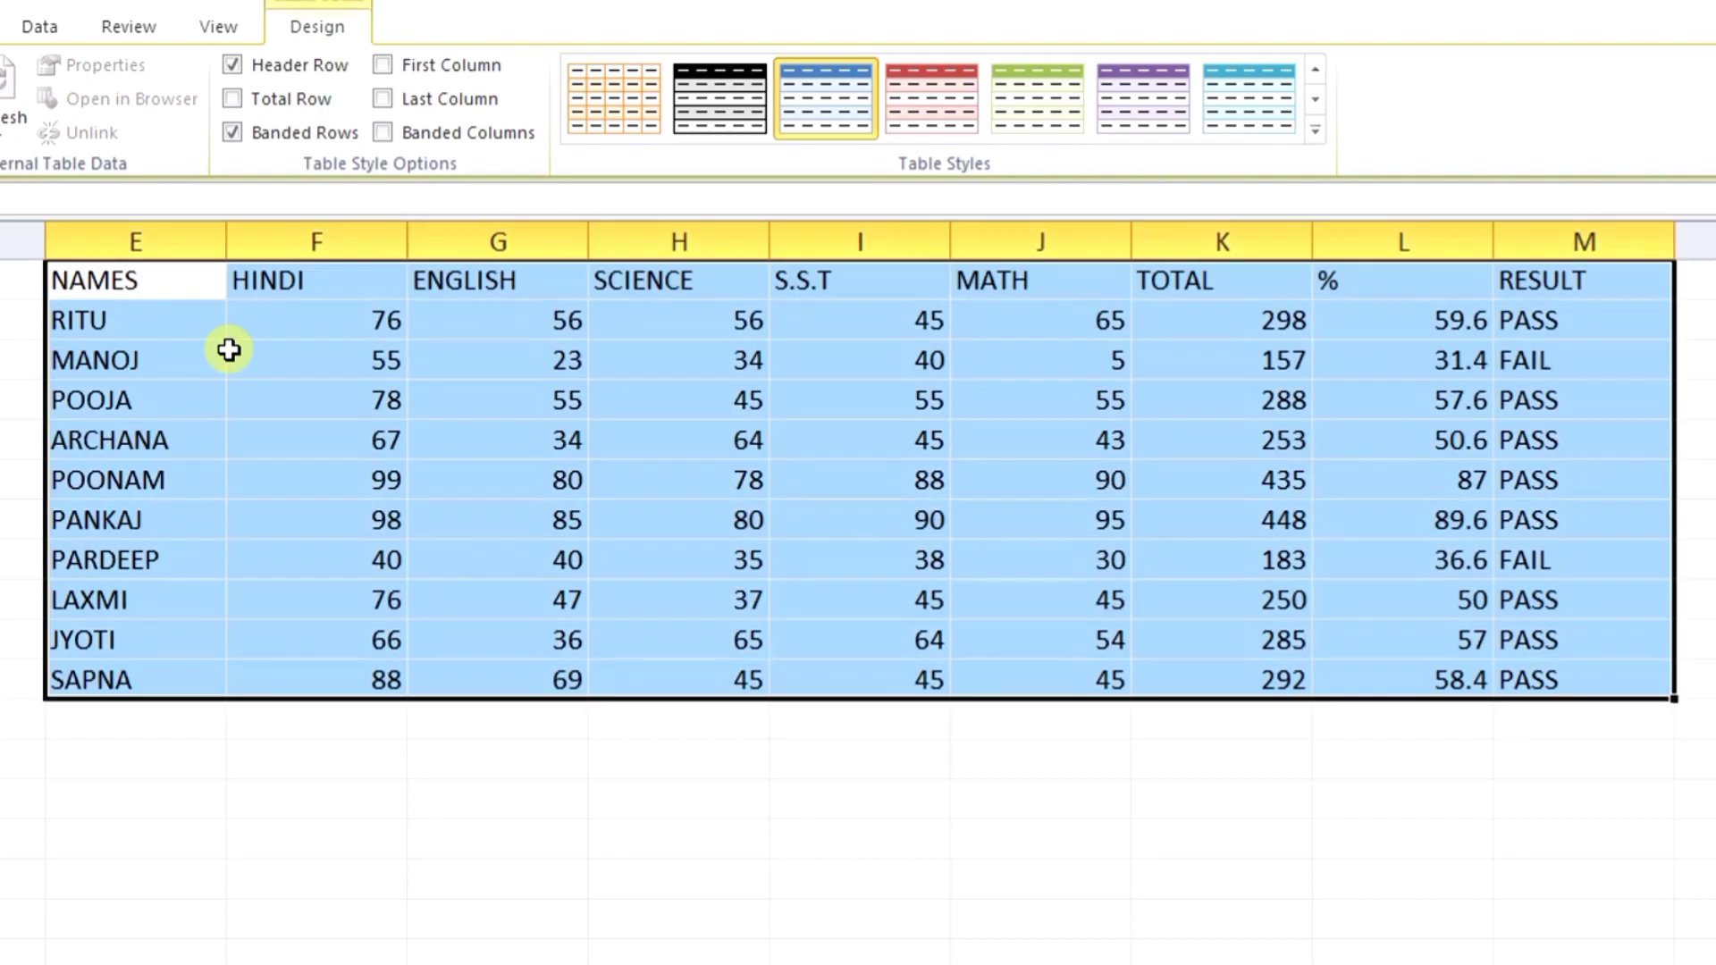
Format E1:M11 as a table with headers in the black medium style with gridlines, and check the header row.
click(809, 116)
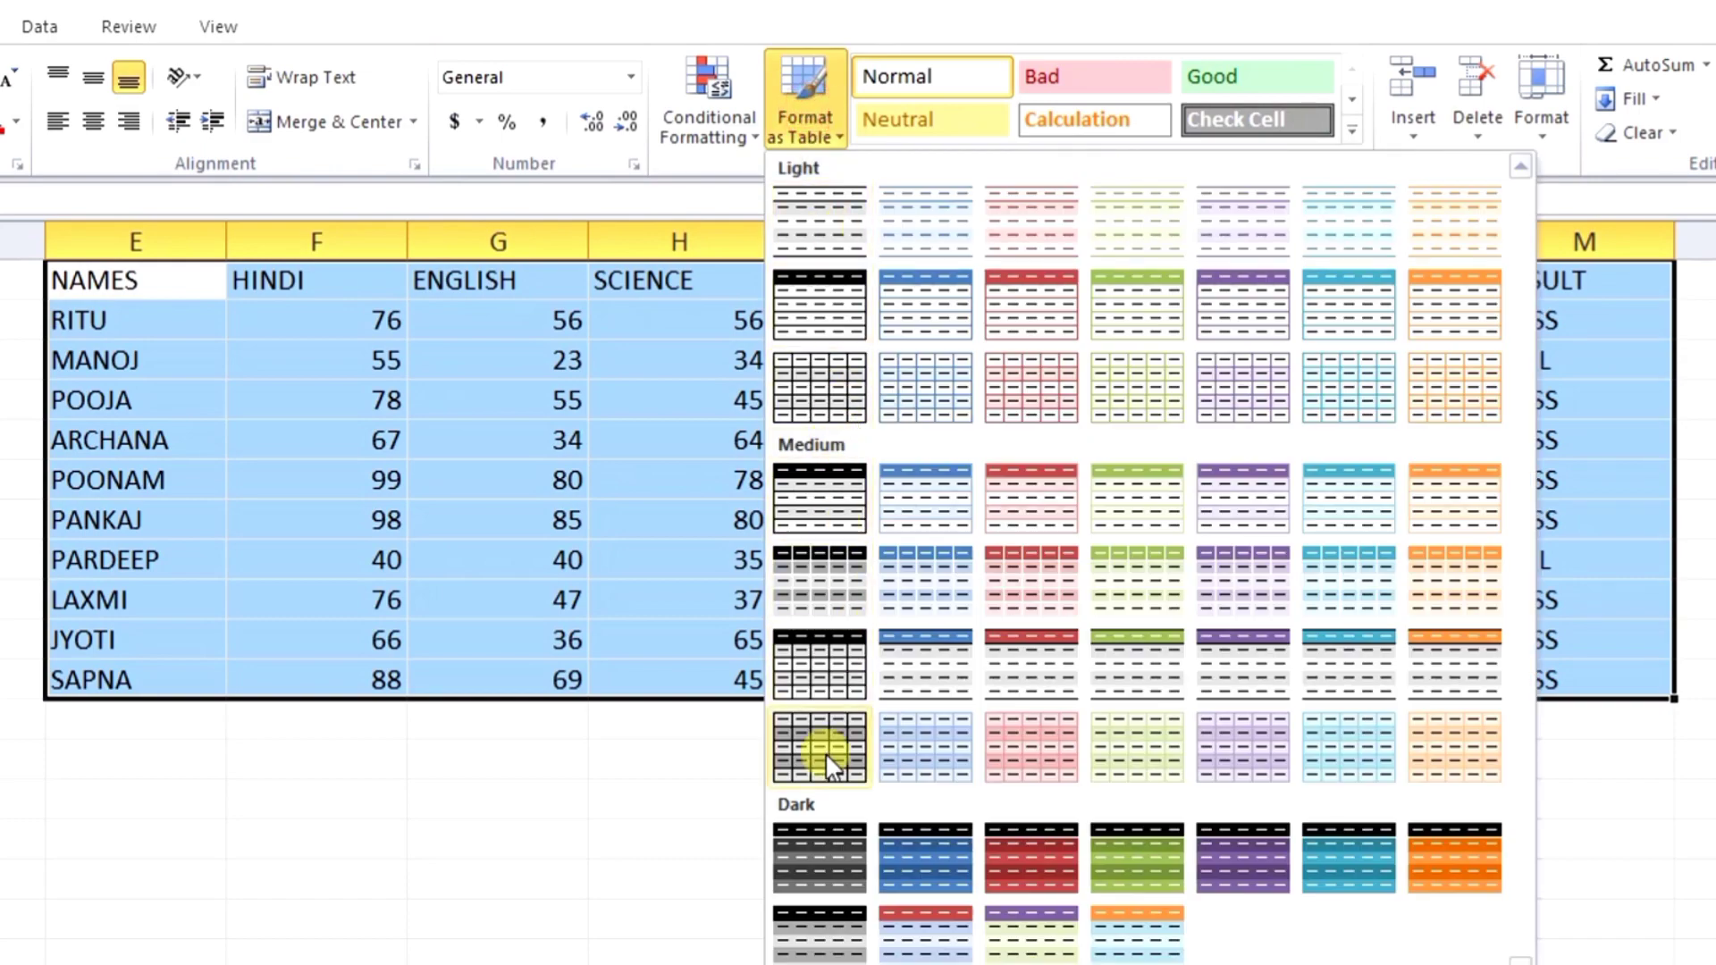
click(819, 678)
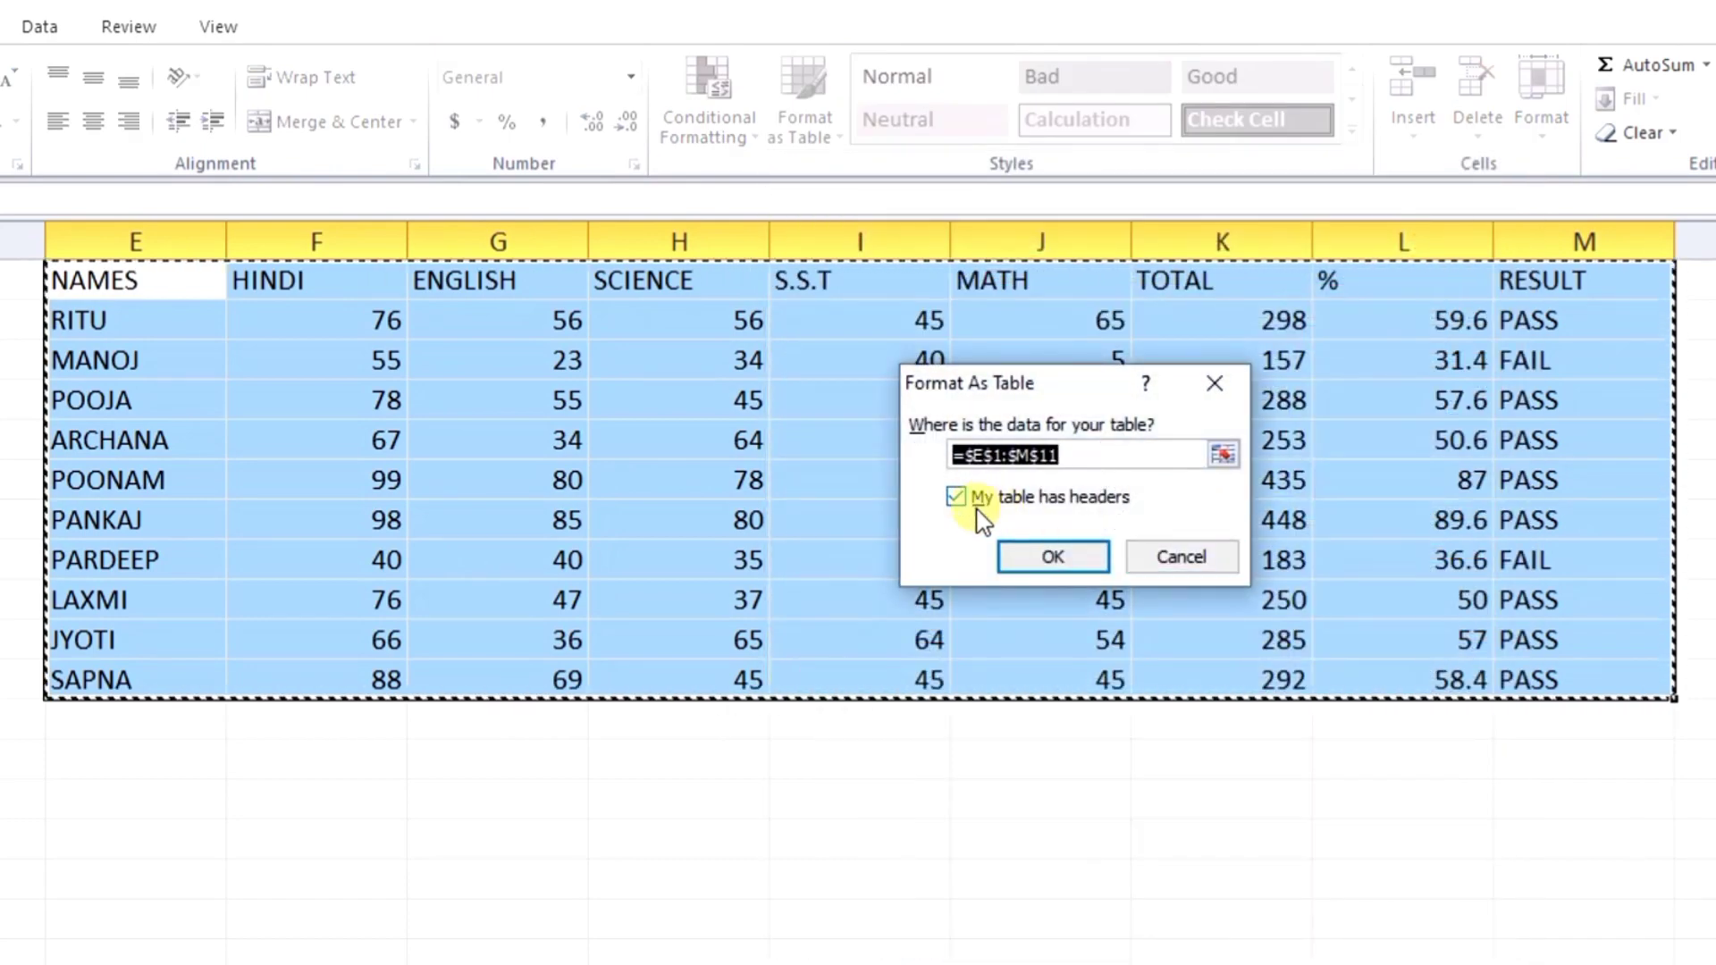
click(1056, 557)
click(263, 849)
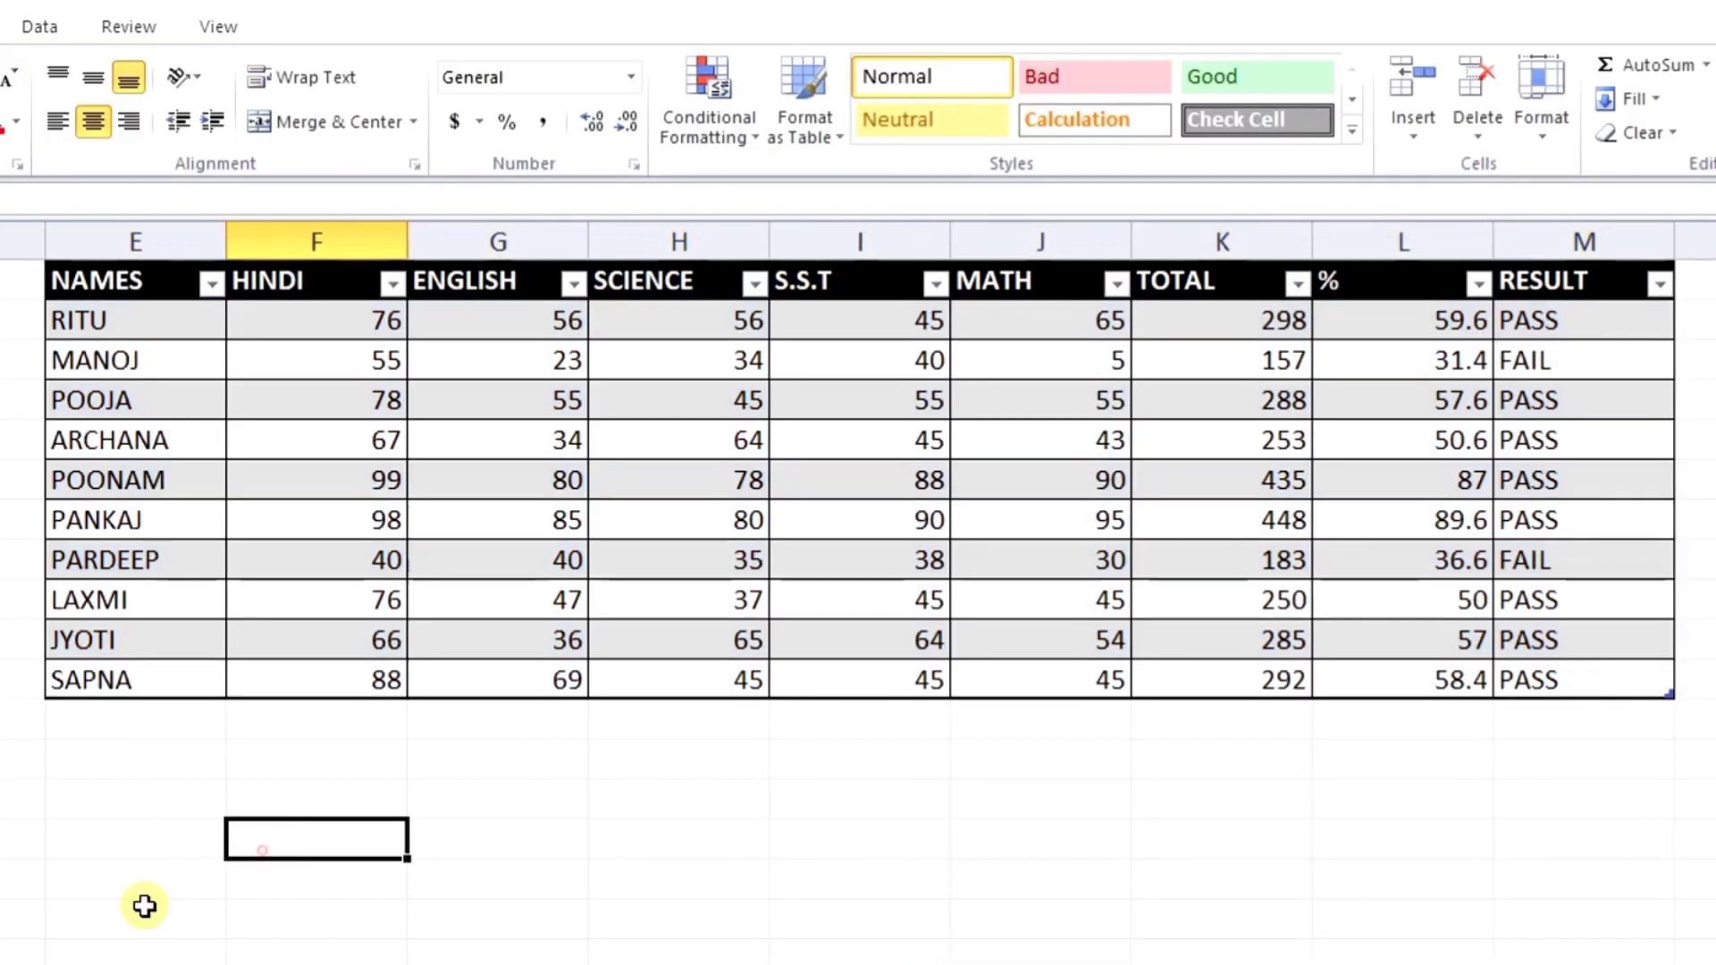
click(47, 280)
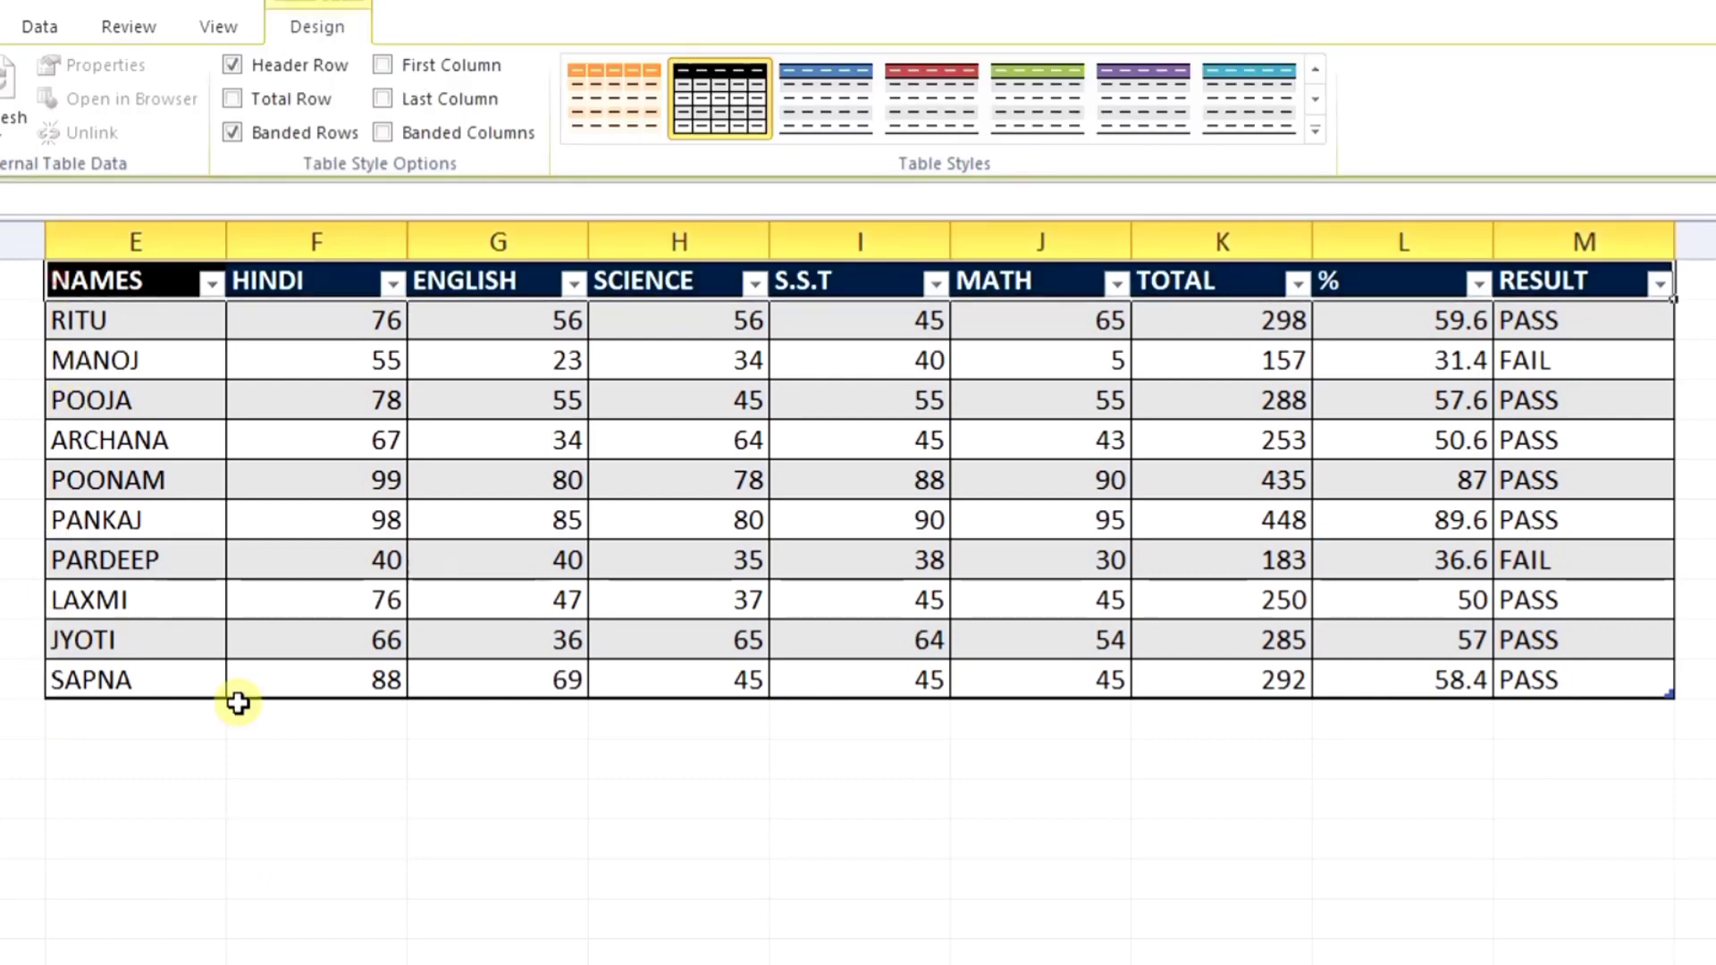
click(508, 833)
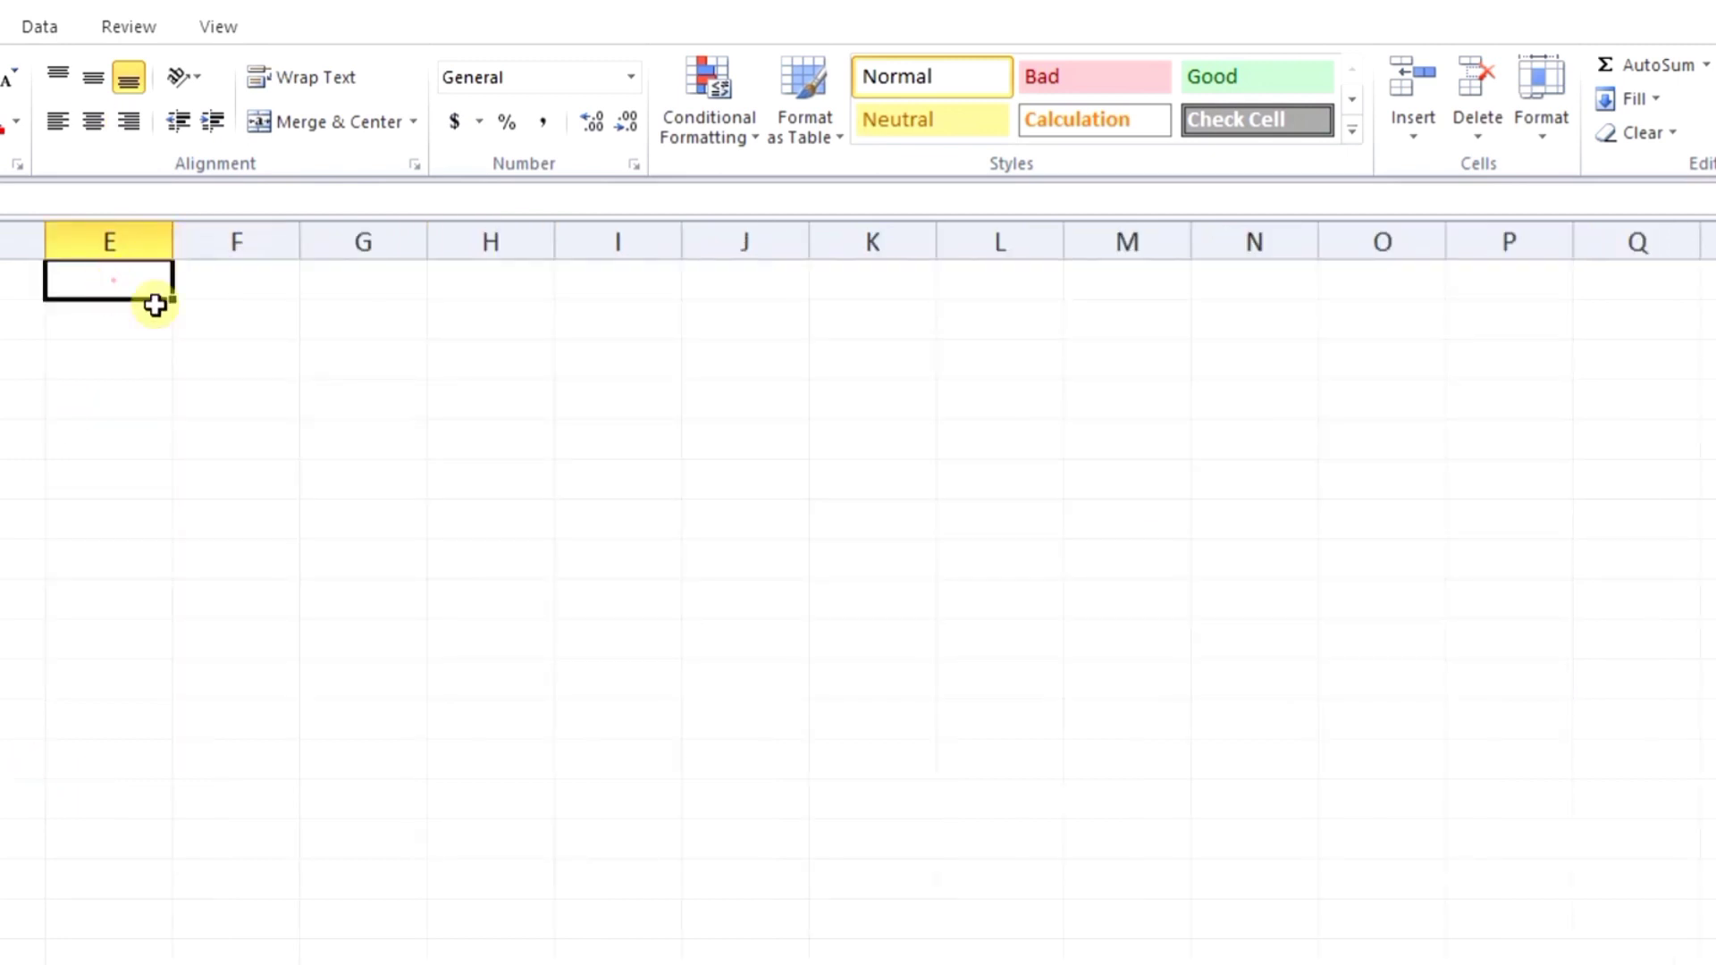
Format the empty range E1:M11 as a table without existing headers, using the dark gray style with a black header row.
drag(155, 305, 1186, 659)
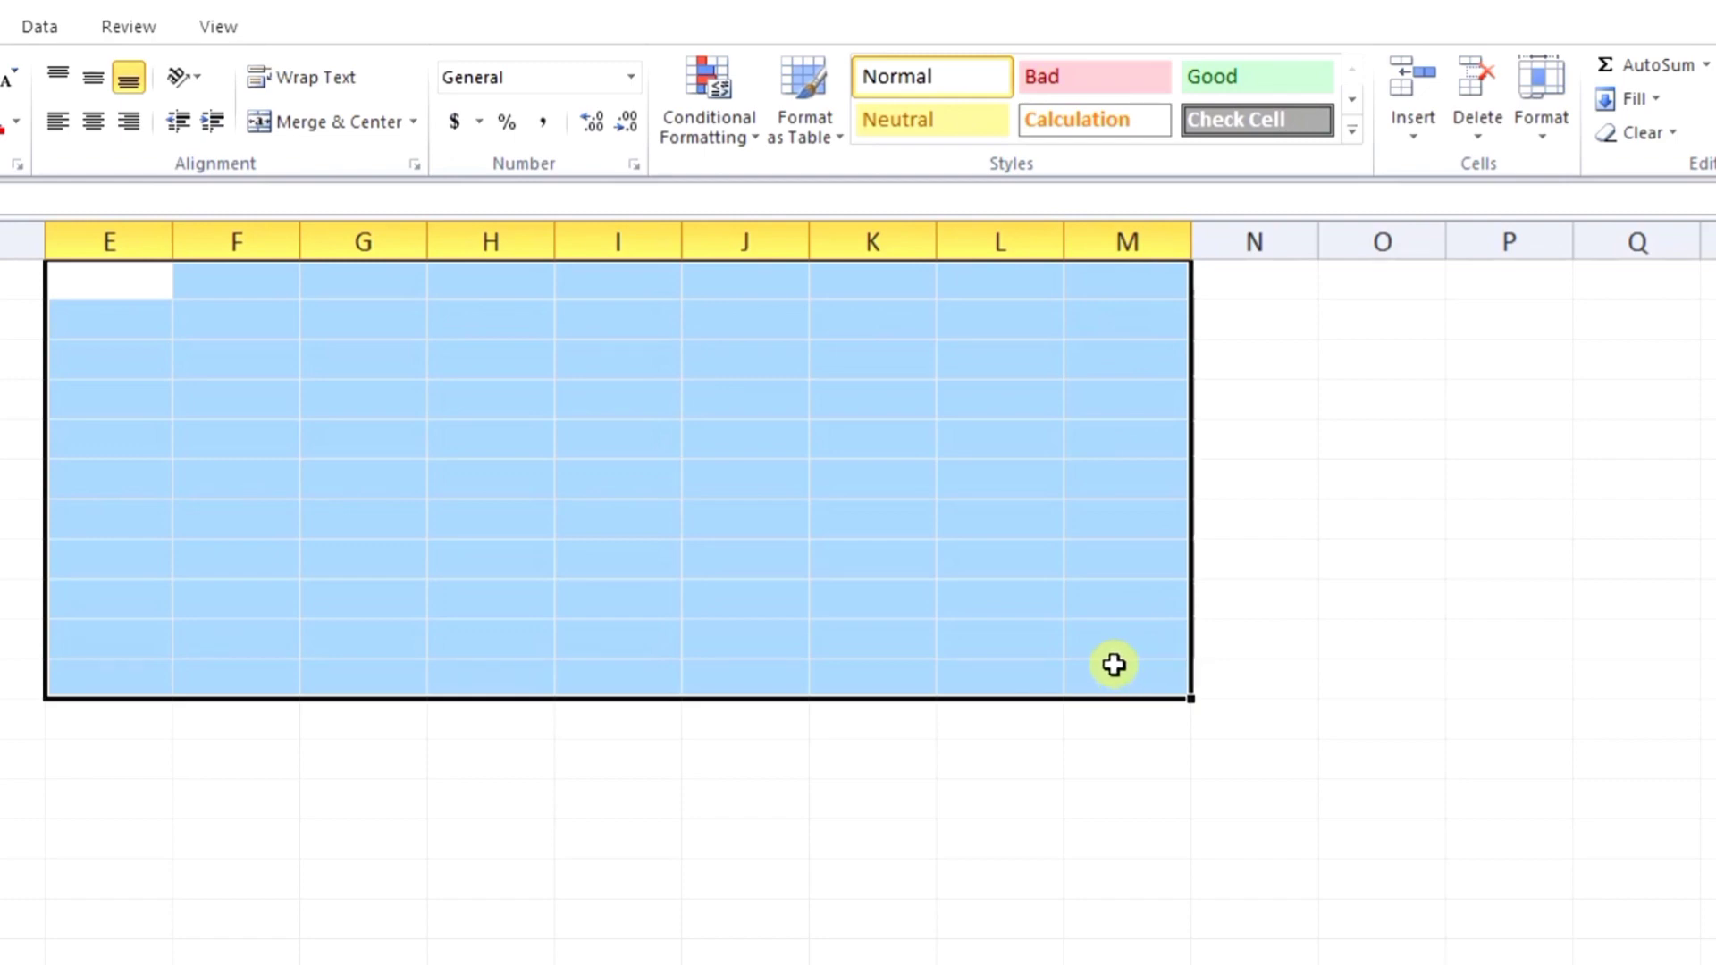
click(820, 150)
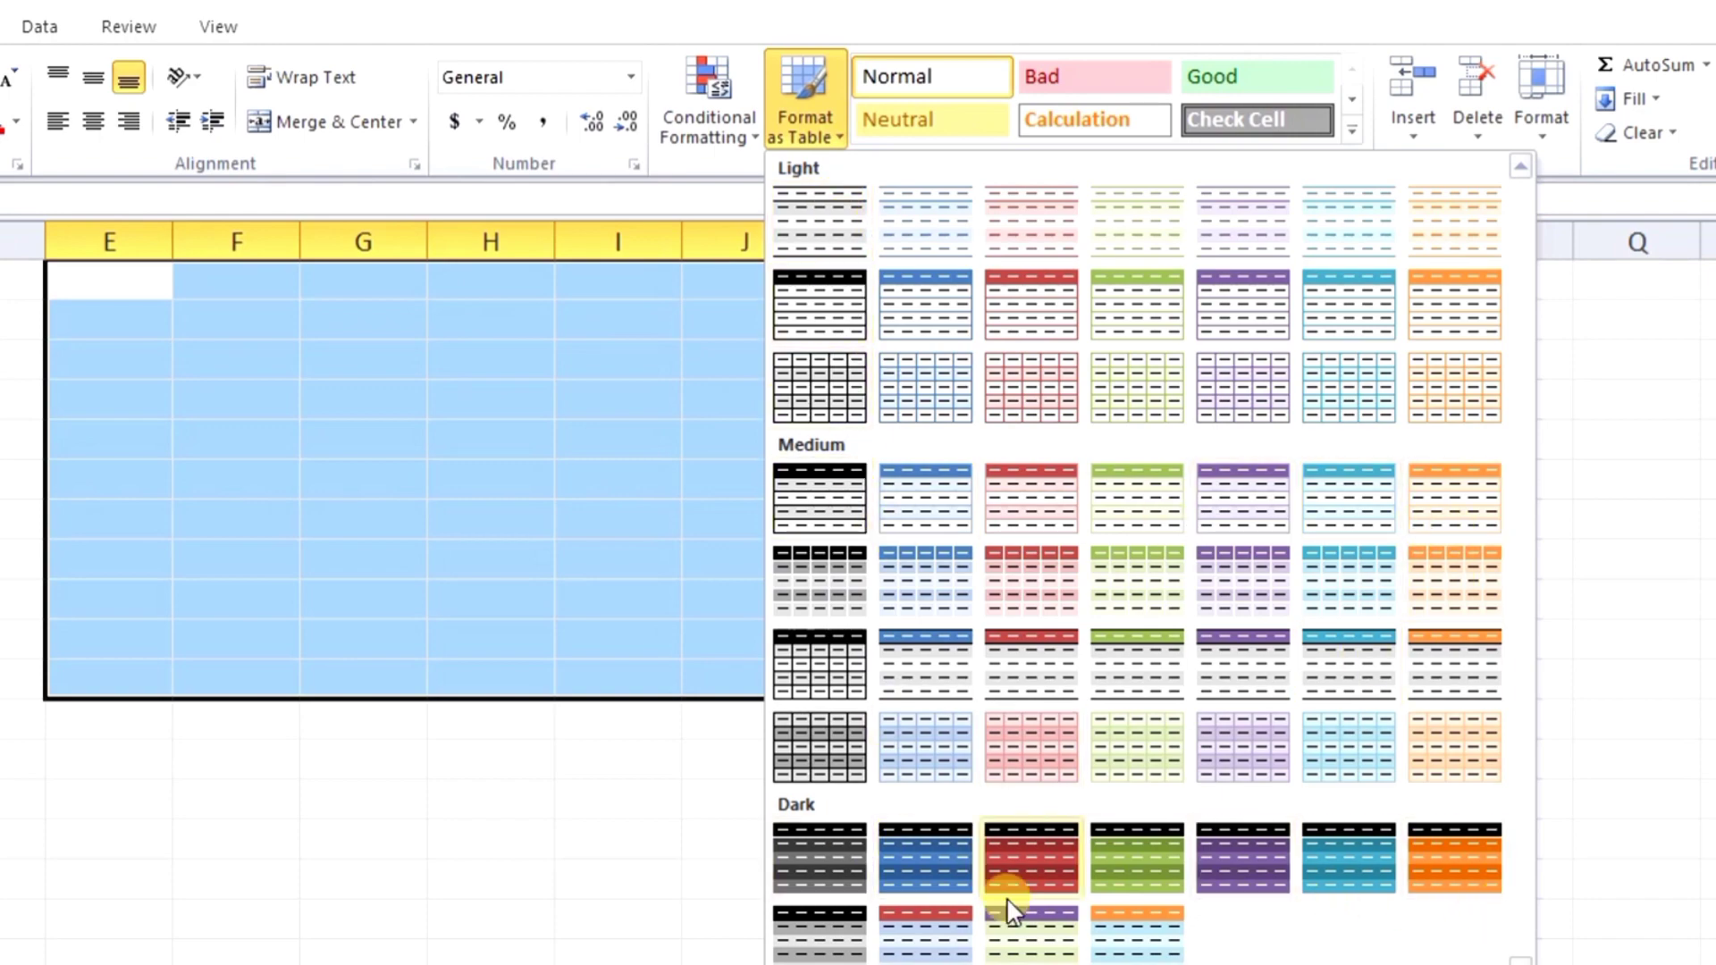
click(843, 875)
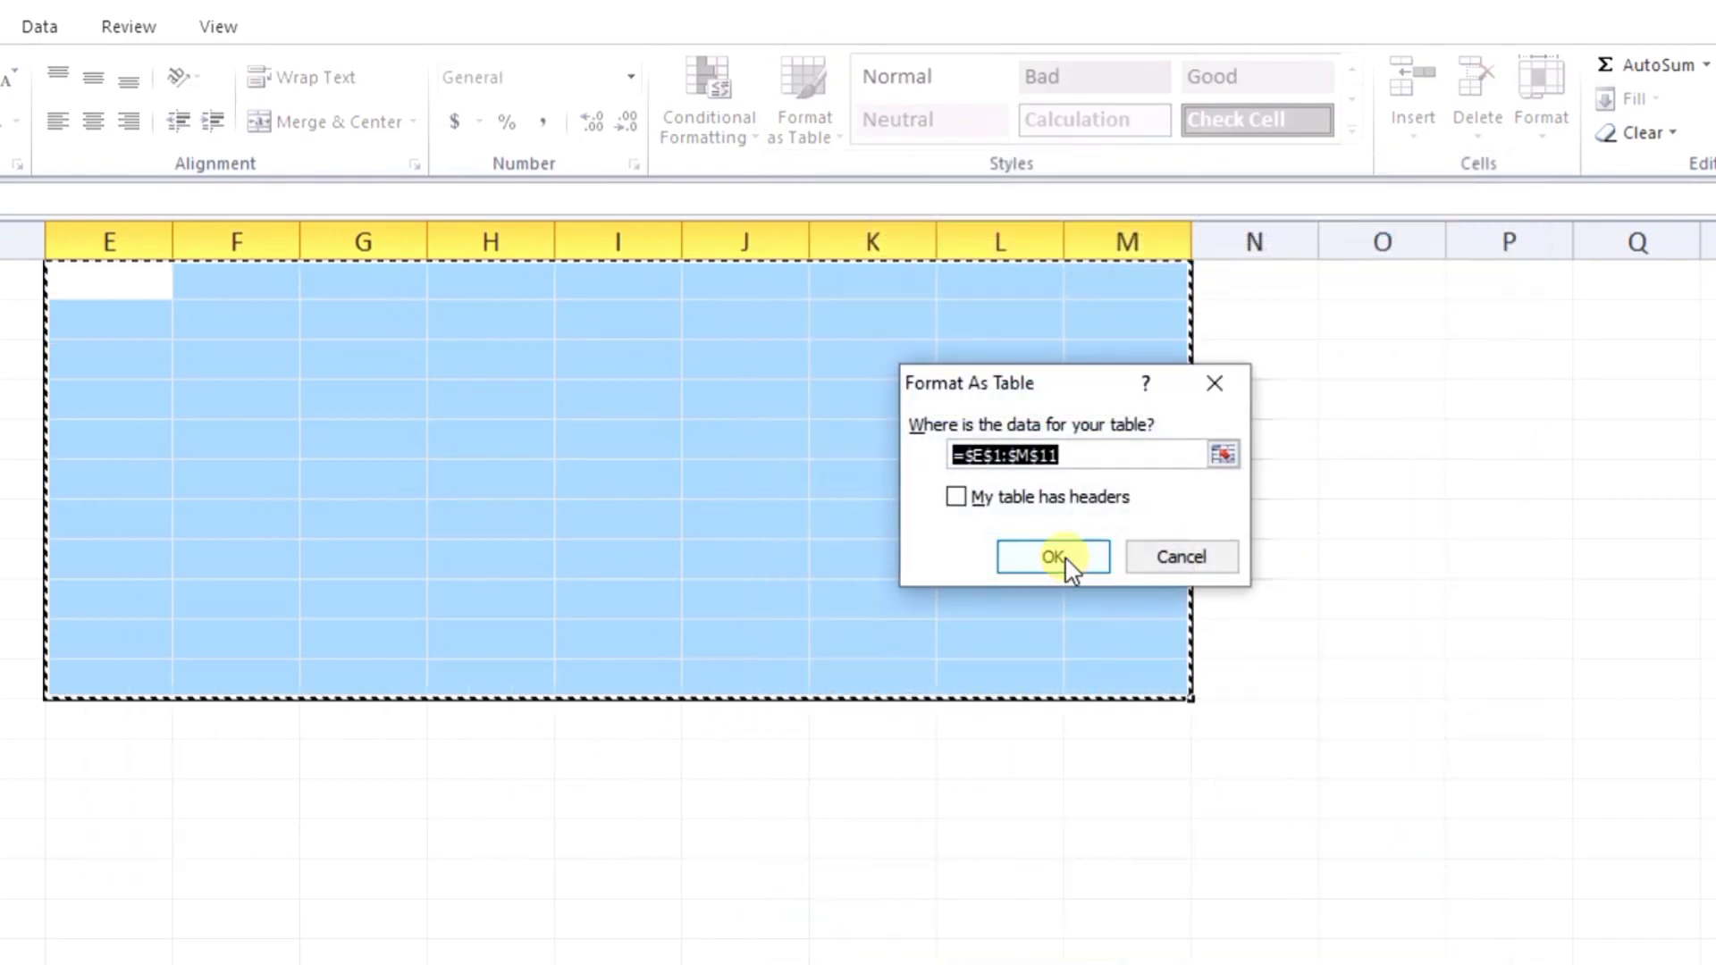
click(1055, 556)
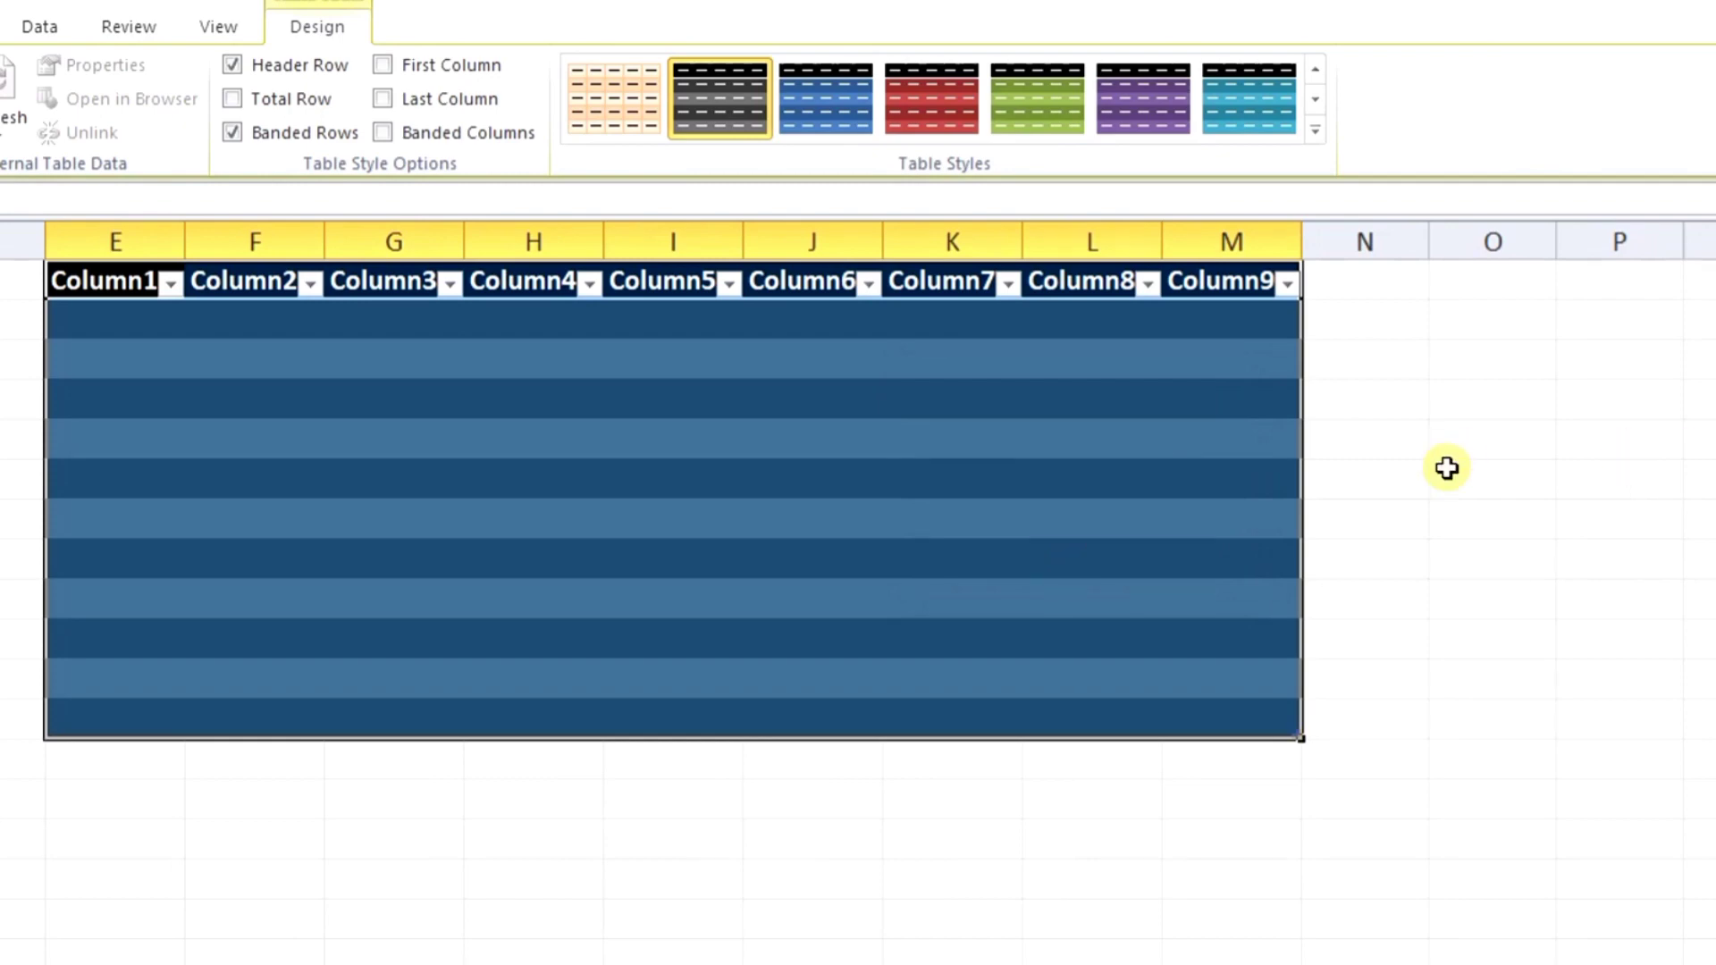
click(1447, 468)
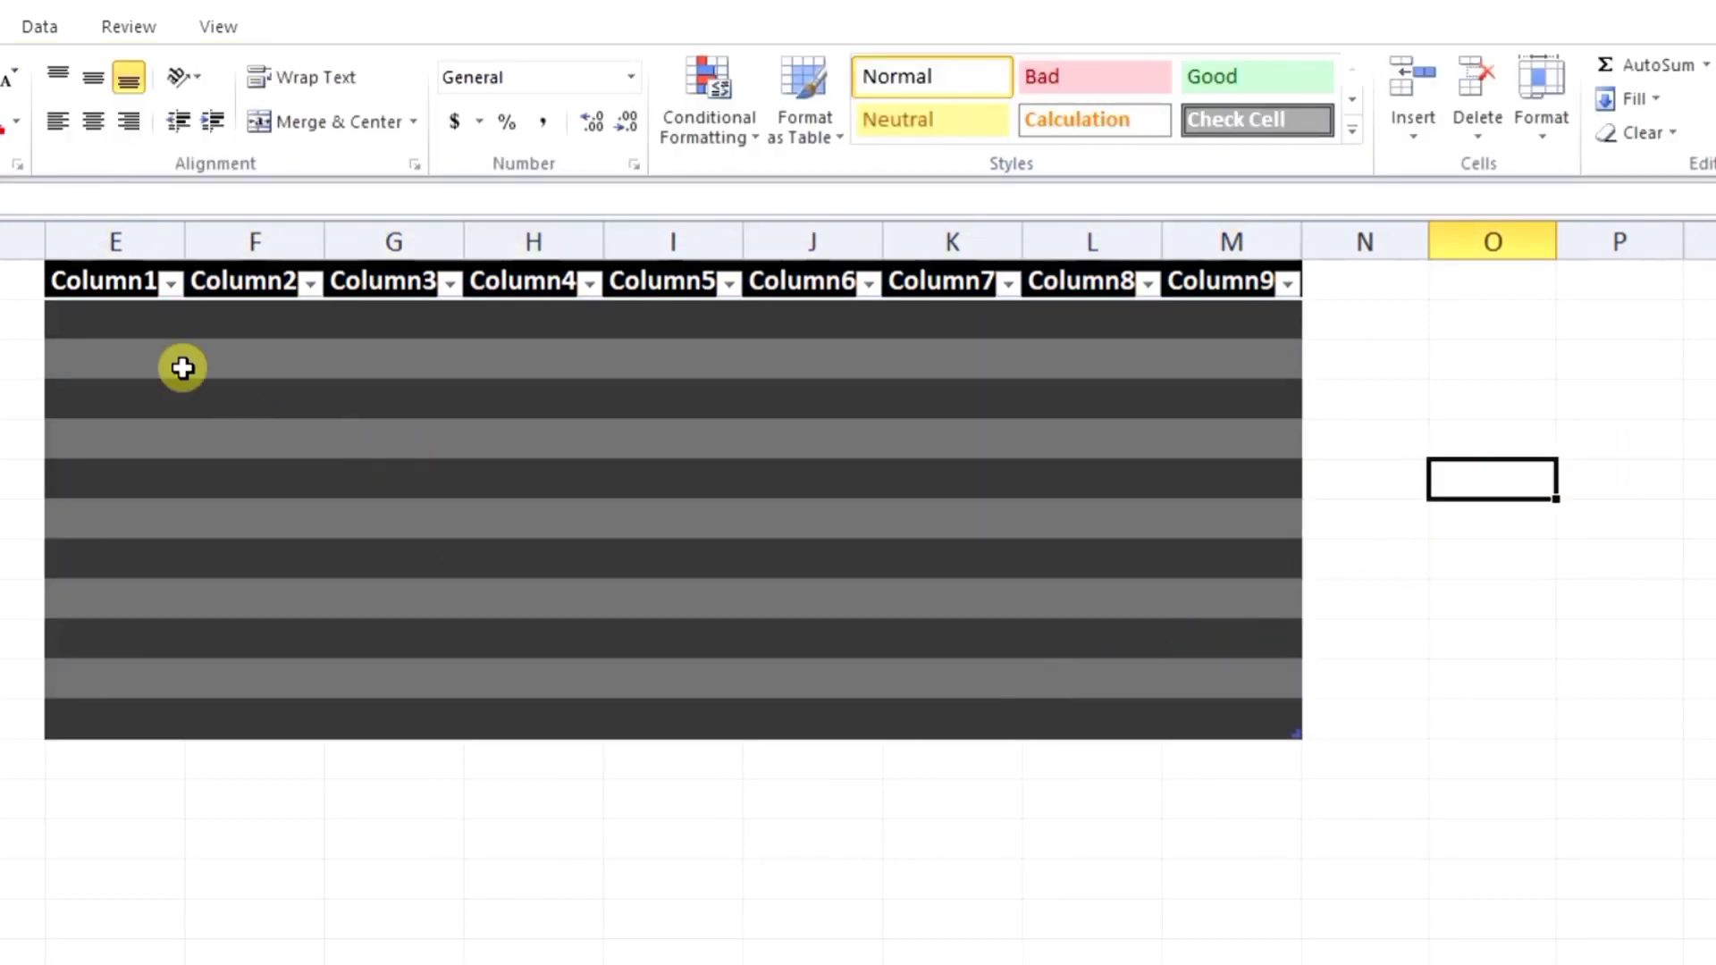
Rename the first four column headers of the empty table to NAMES, HINDI, ENGLISH and SCIENCE.
click(93, 282)
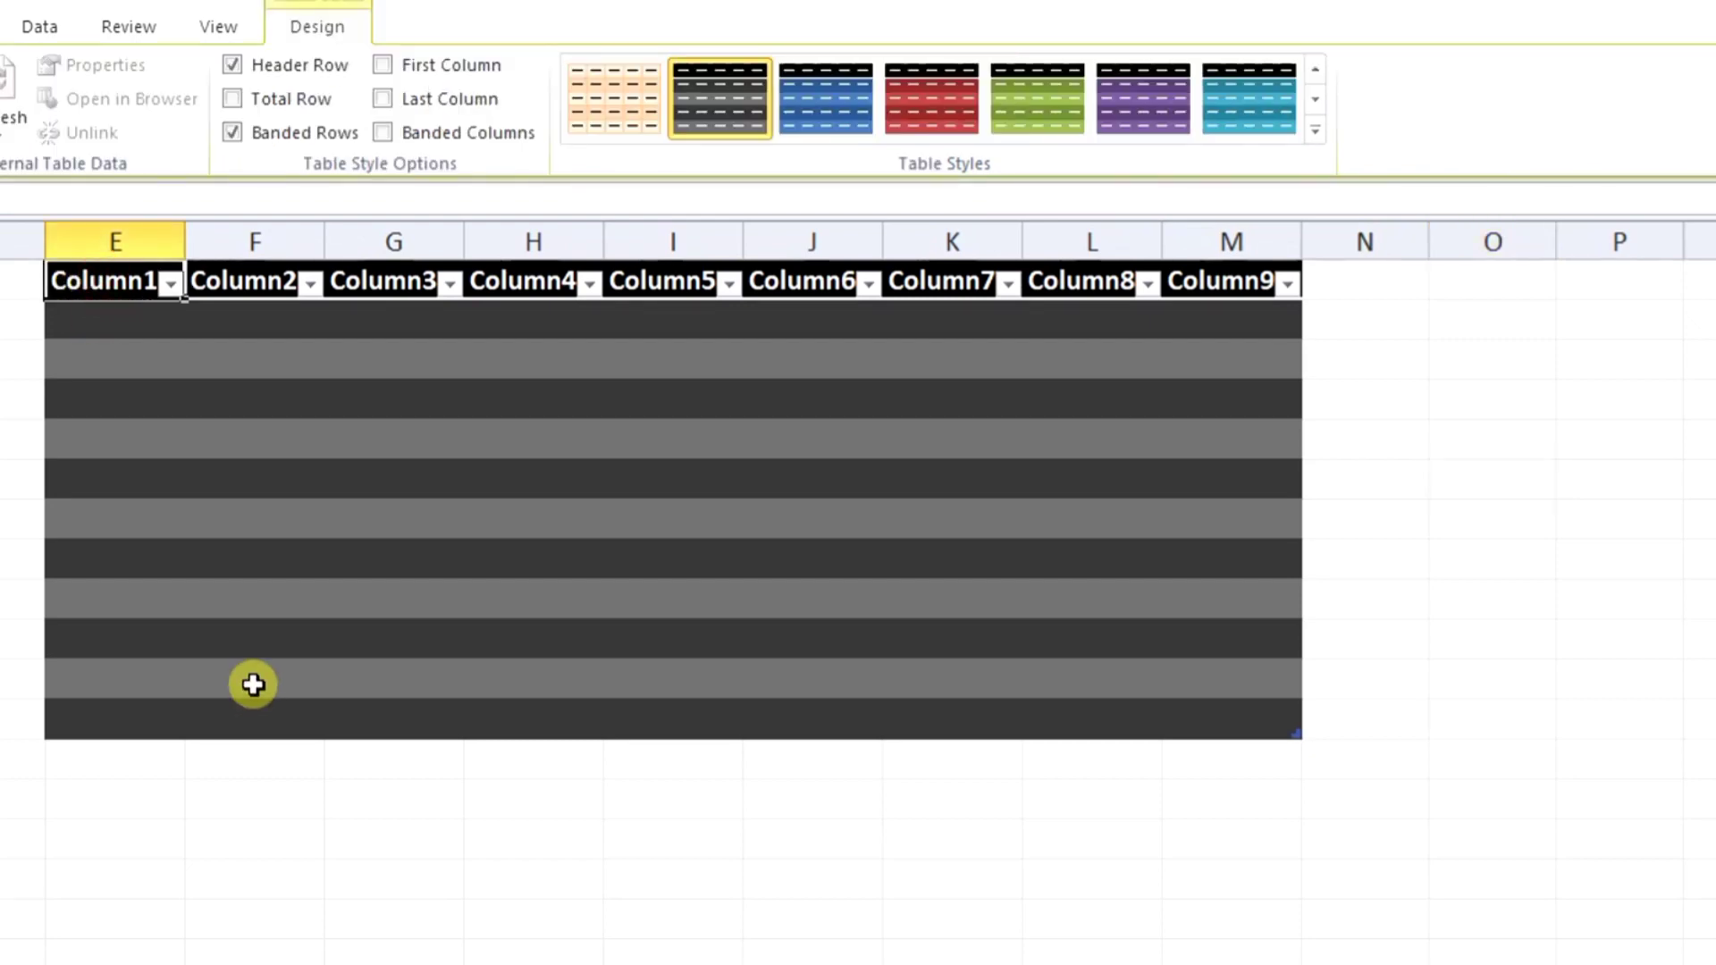
text(NAMES)
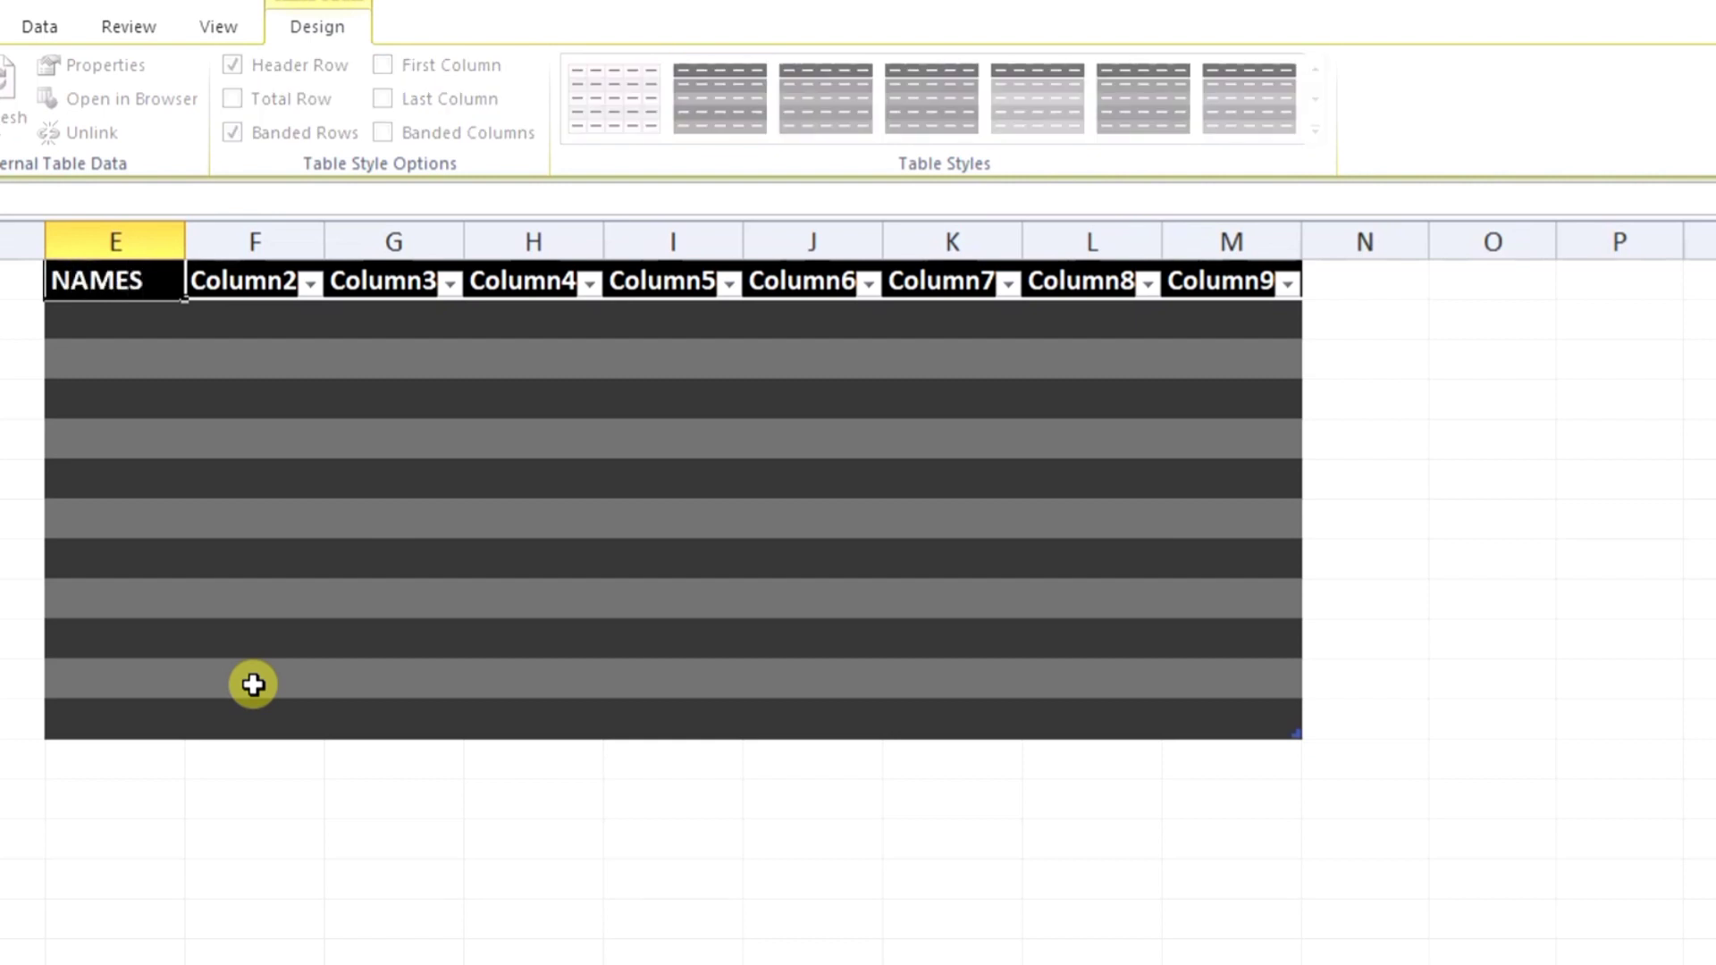
key(Tab)
text(HINDI)
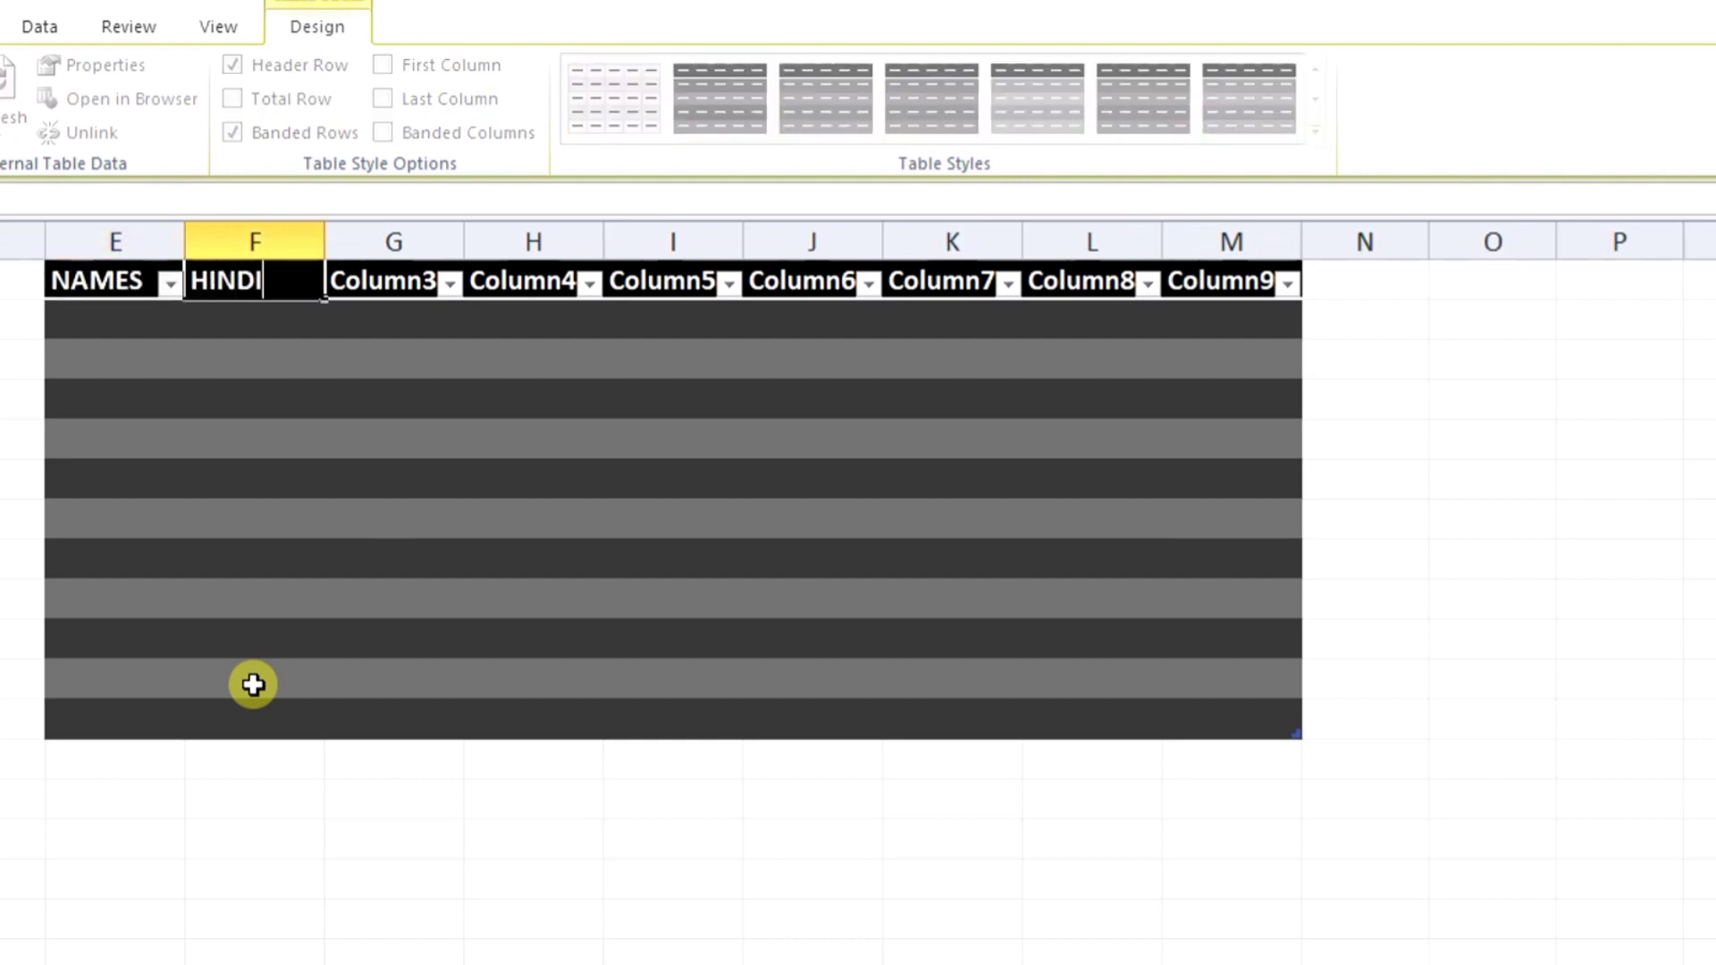
key(Tab)
text(EN)
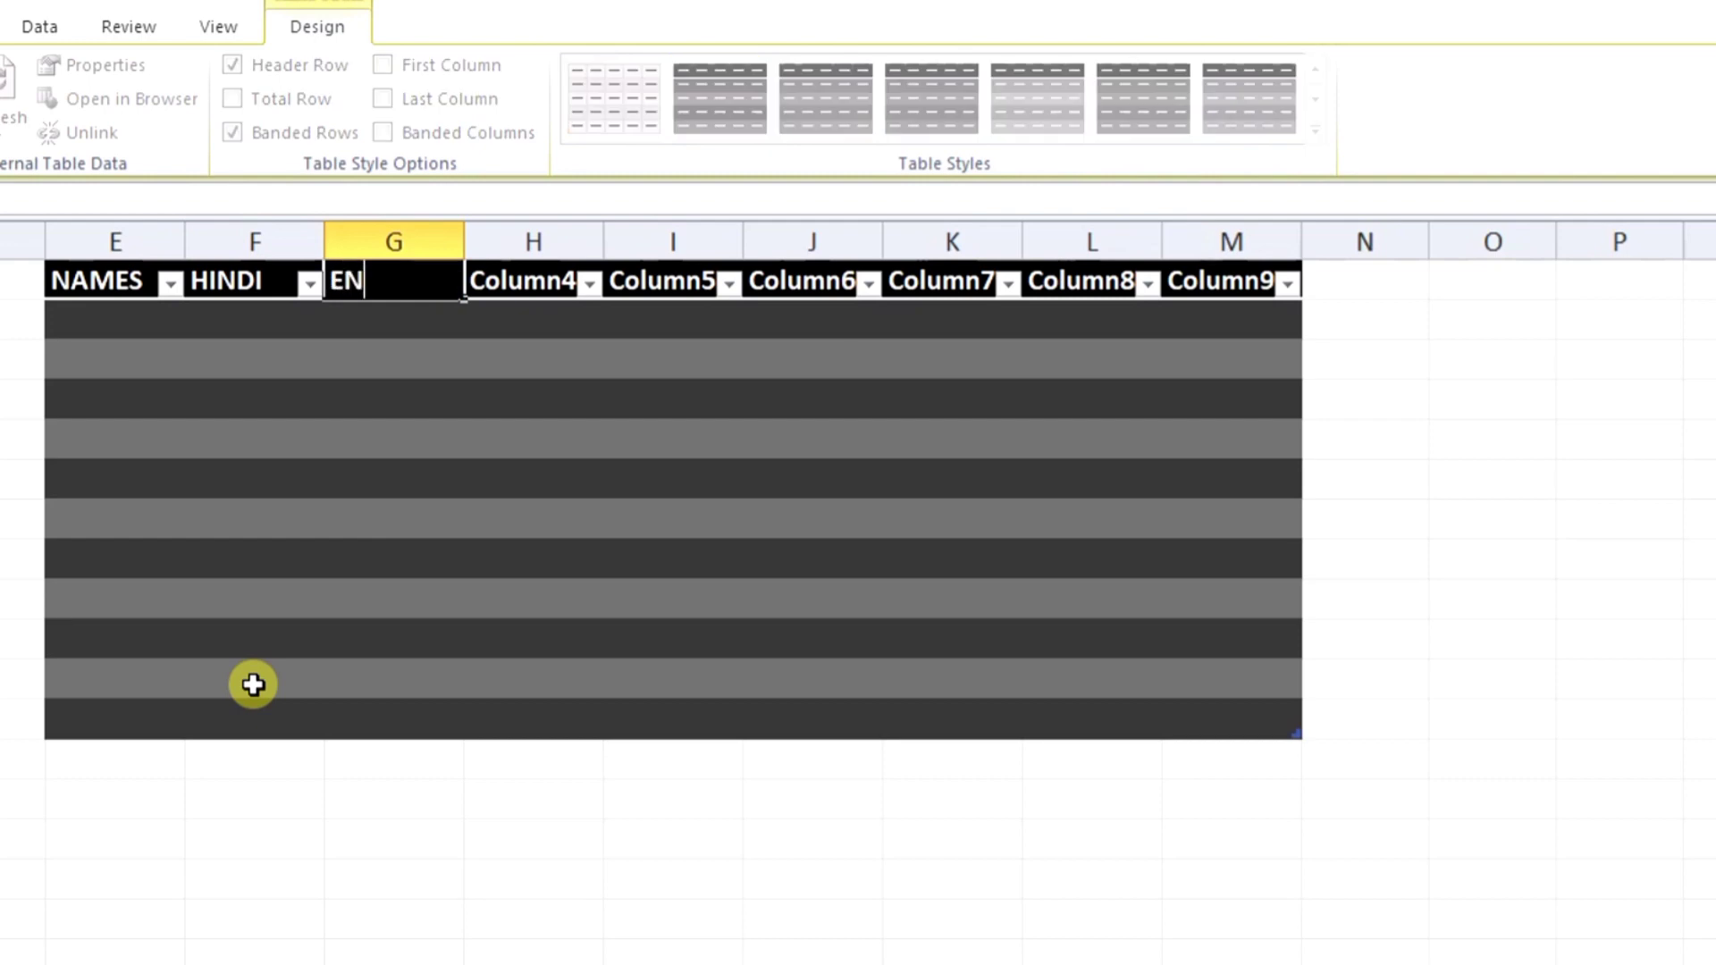
text(GLISH)
key(Tab)
text(S)
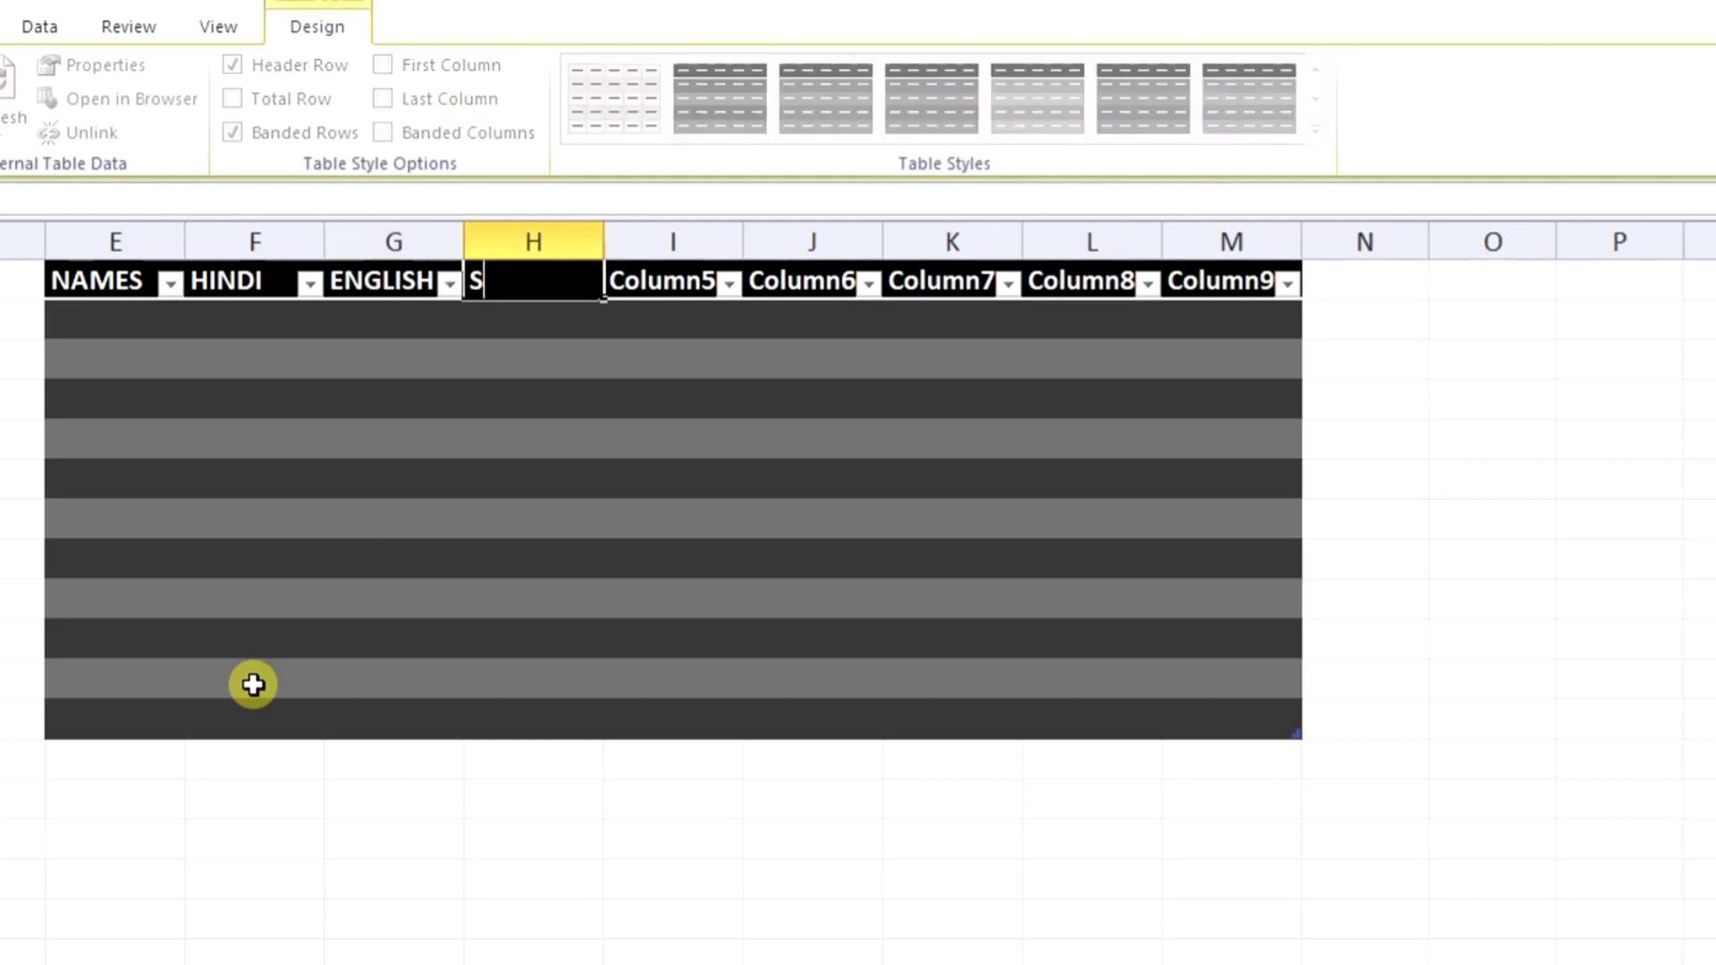
text(CI)
key(Tab)
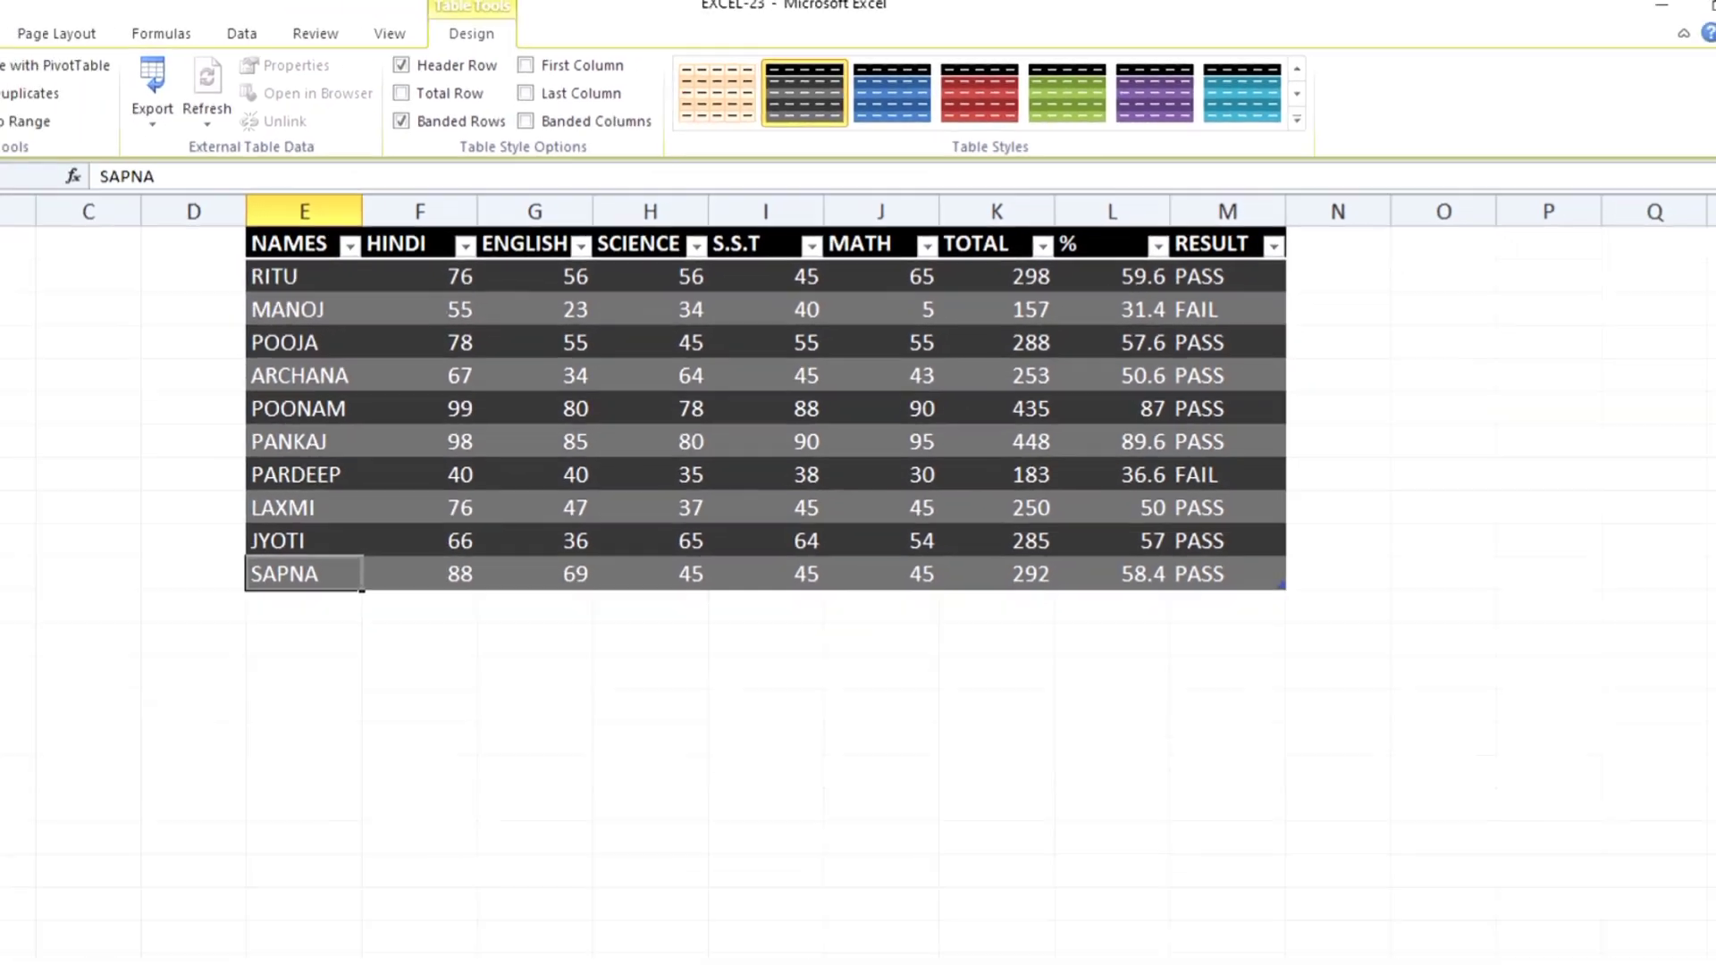
Turn off filtering for the completed marks table to remove the header drop-down arrows.
click(534, 281)
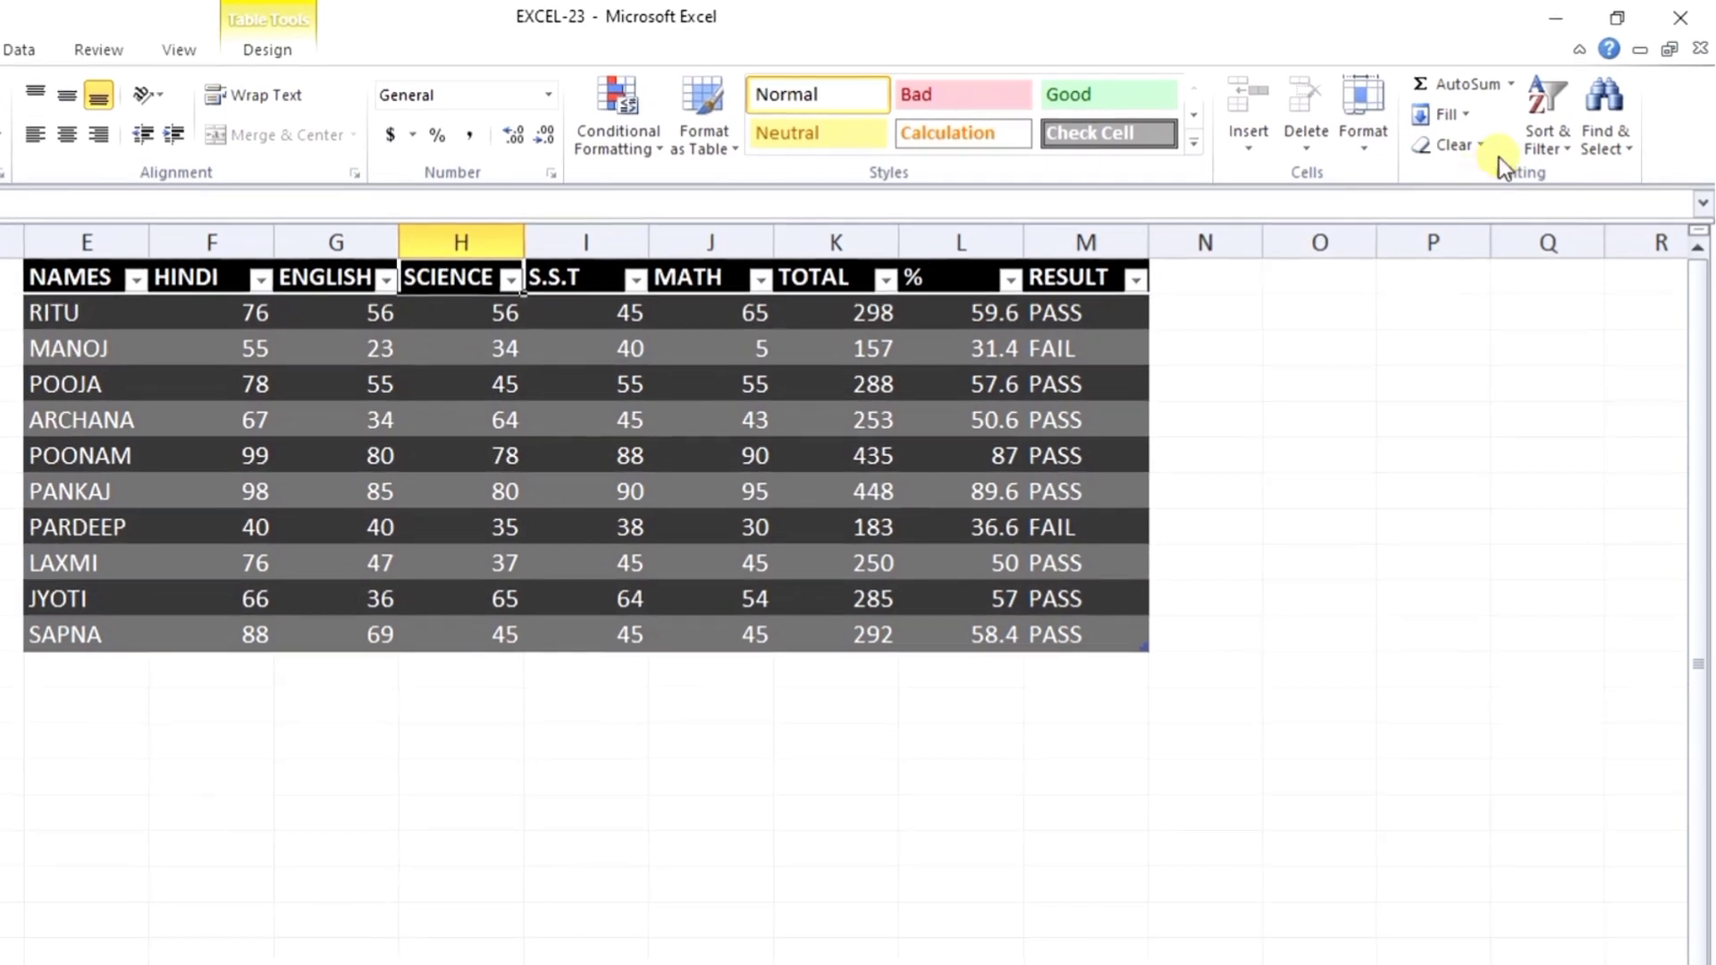
click(1564, 118)
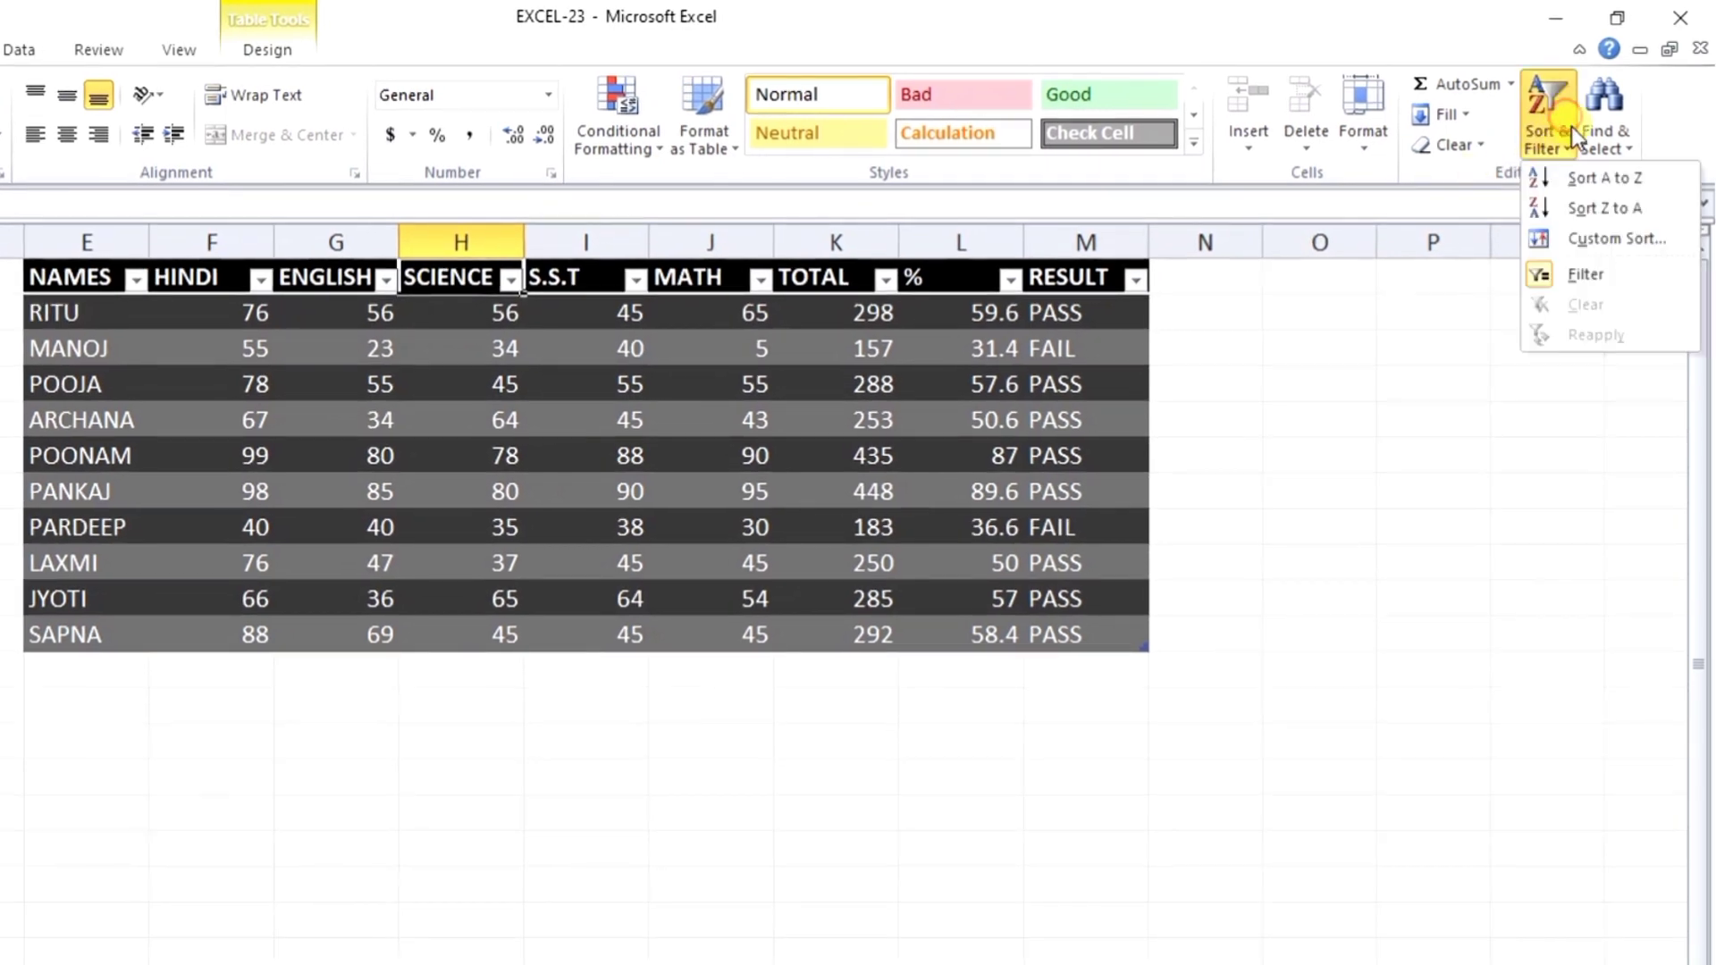
click(1585, 277)
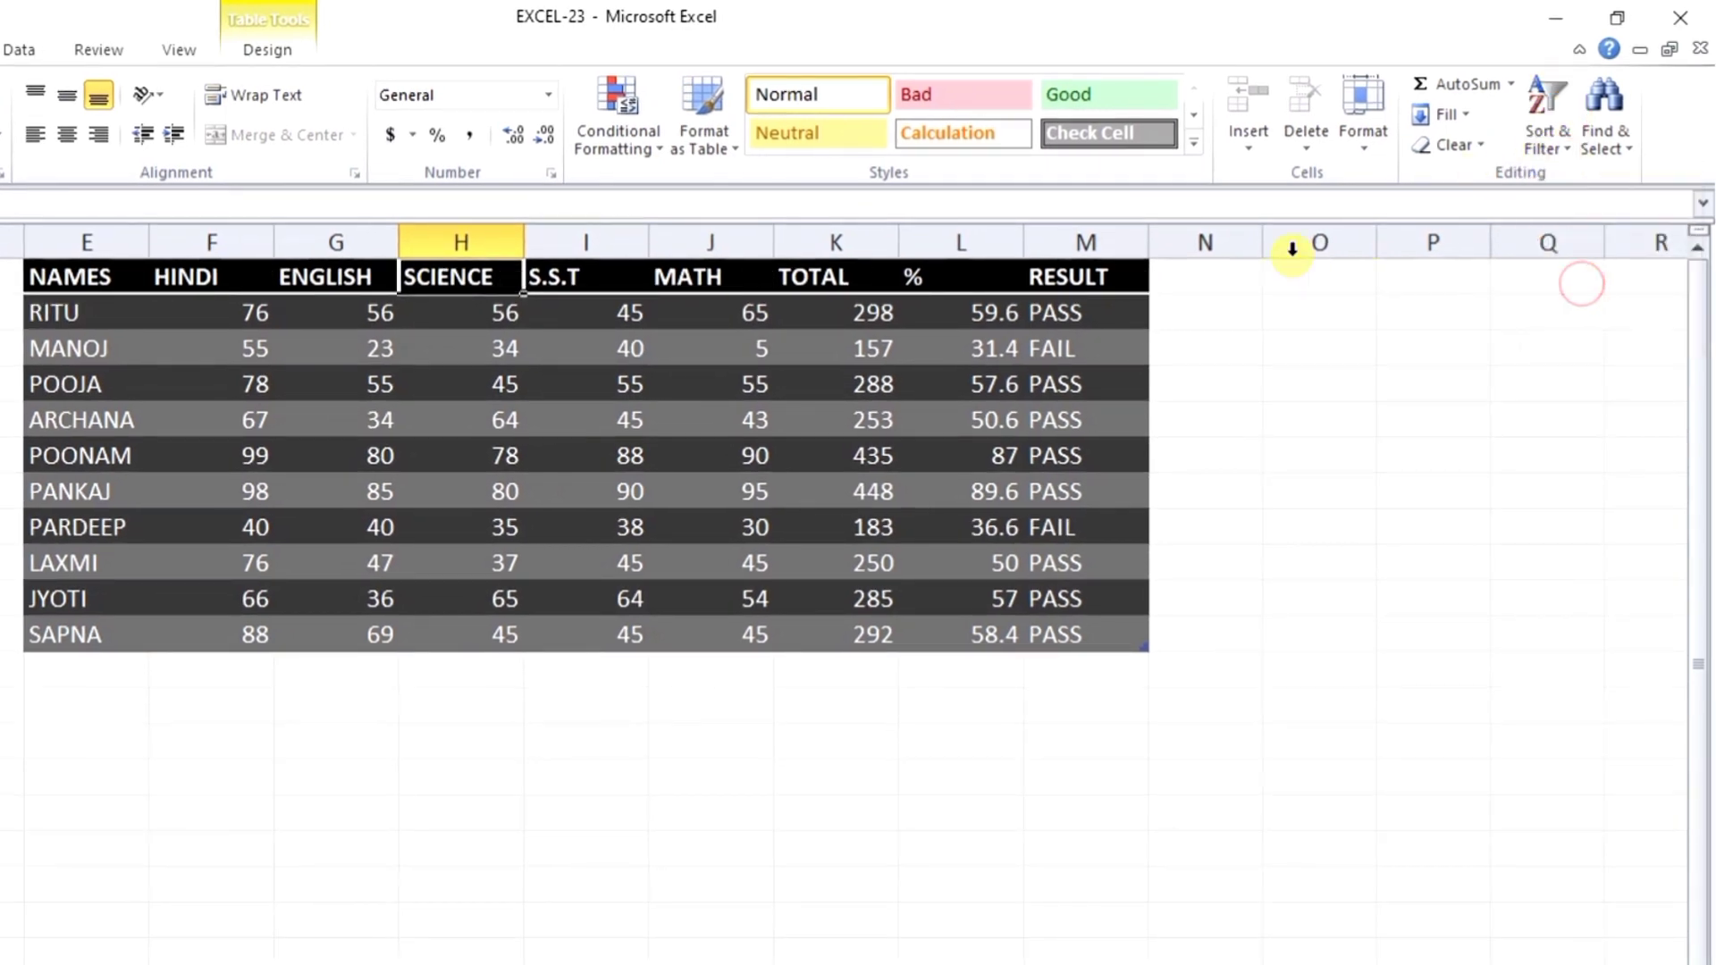
click(961, 847)
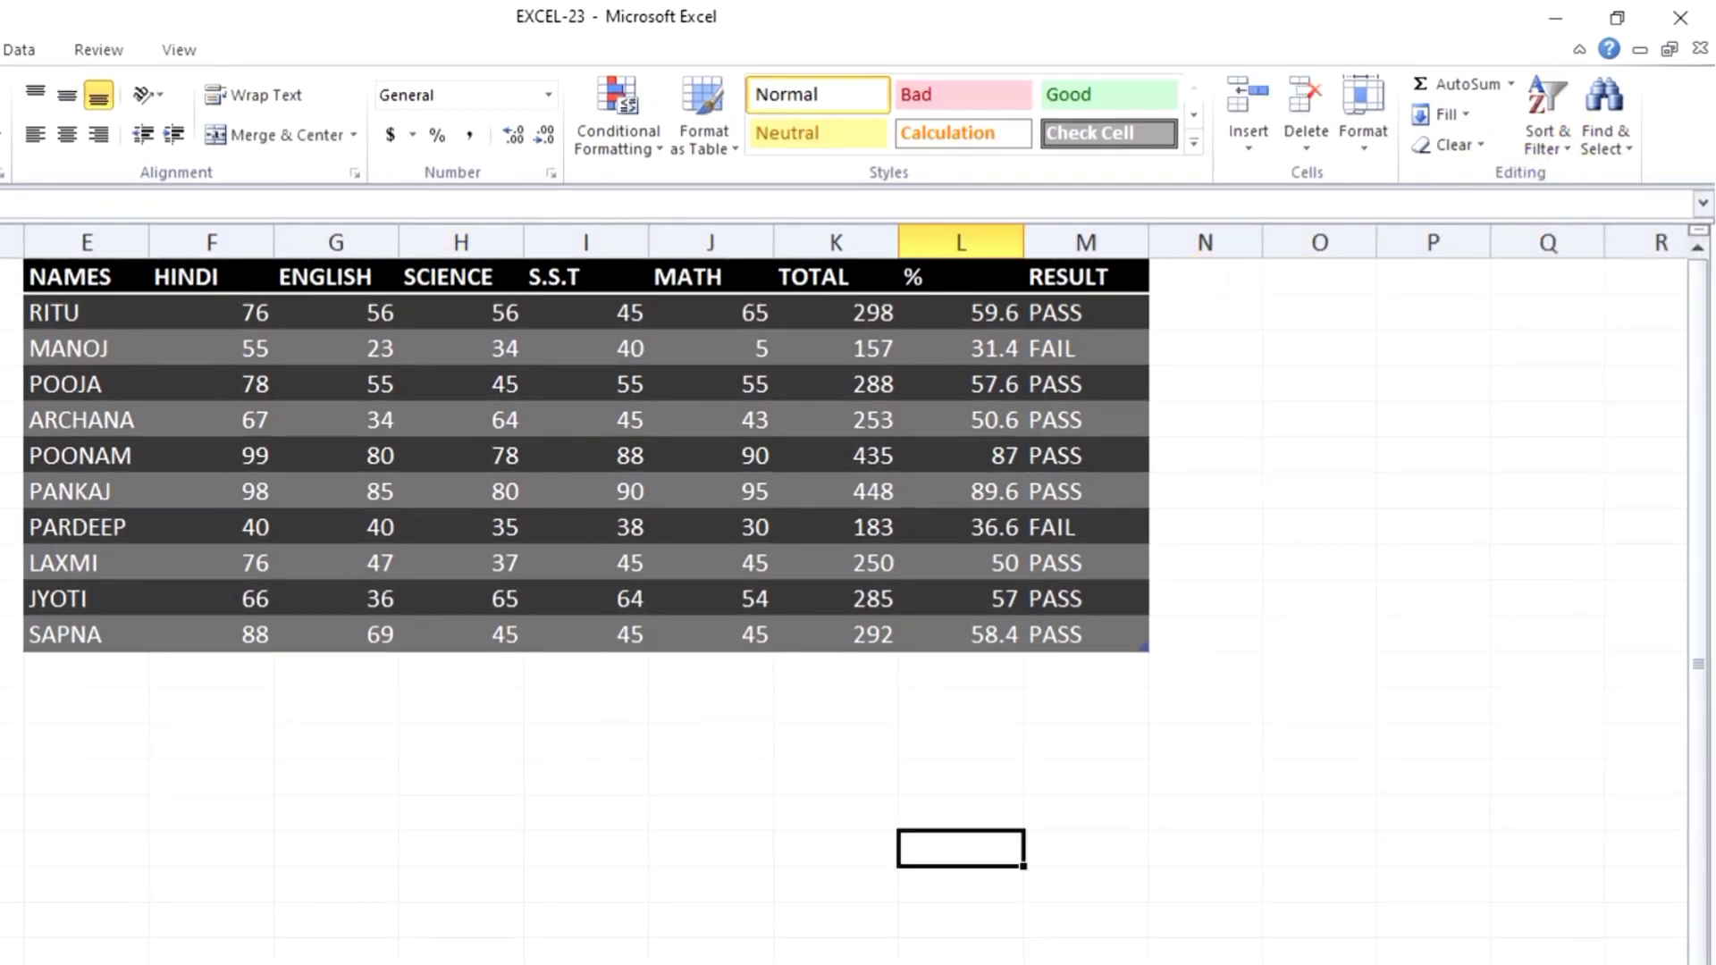